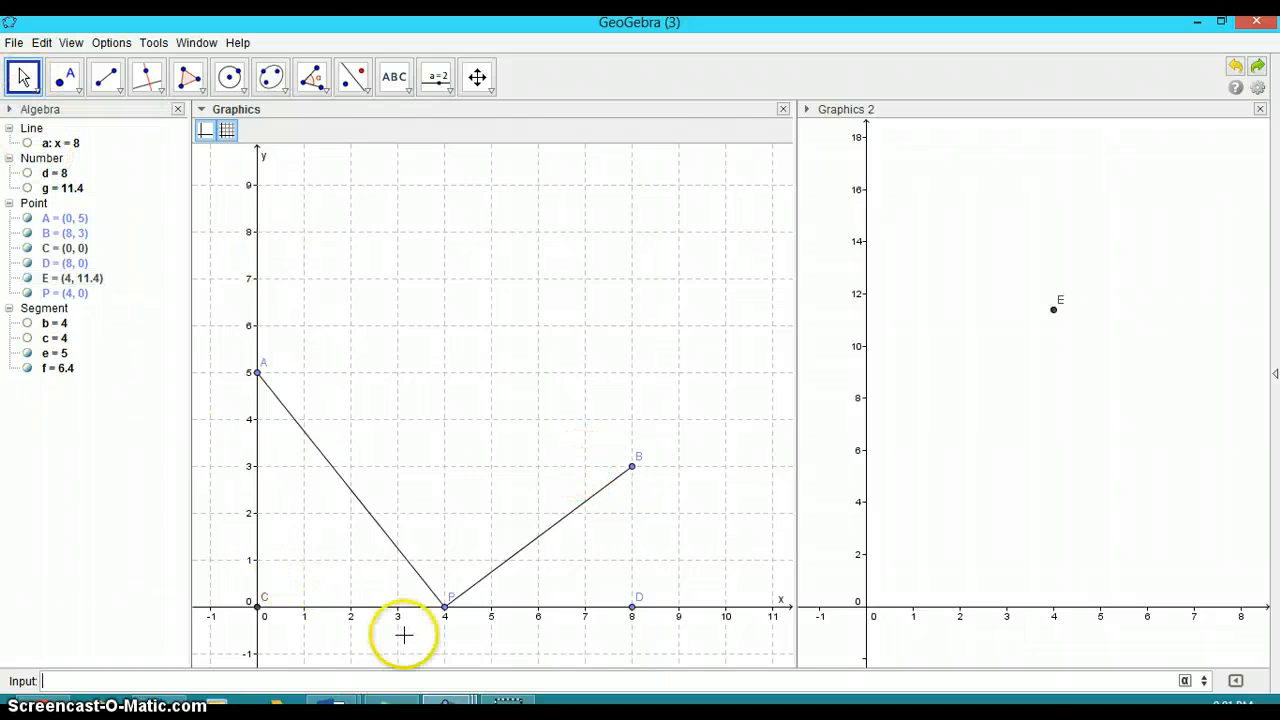
# Drag point P slightly along the x-axis
pyautogui.moveTo(445, 606)
pyautogui.mouseDown()
pyautogui.moveTo(387, 613)
pyautogui.moveTo(500, 625)
pyautogui.moveTo(446, 628)
pyautogui.moveTo(443, 617)
pyautogui.mouseUp()
pyautogui.click(317, 681)
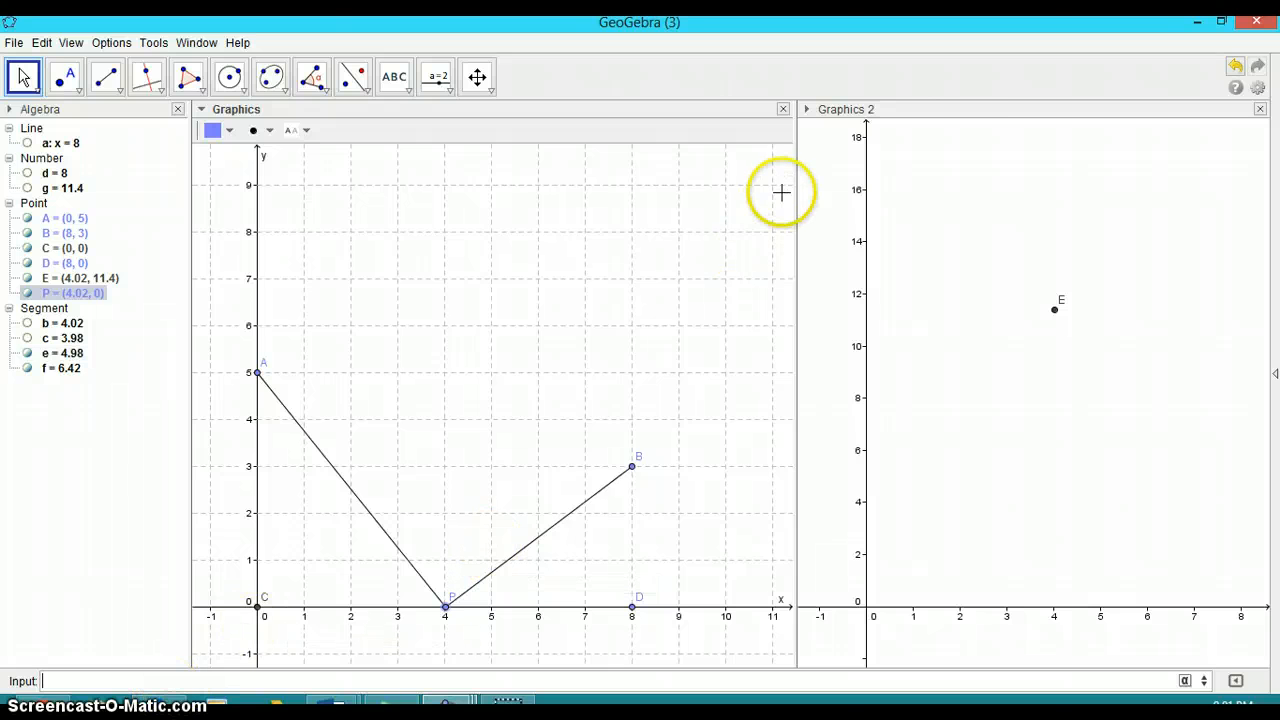
pyautogui.click(927, 116)
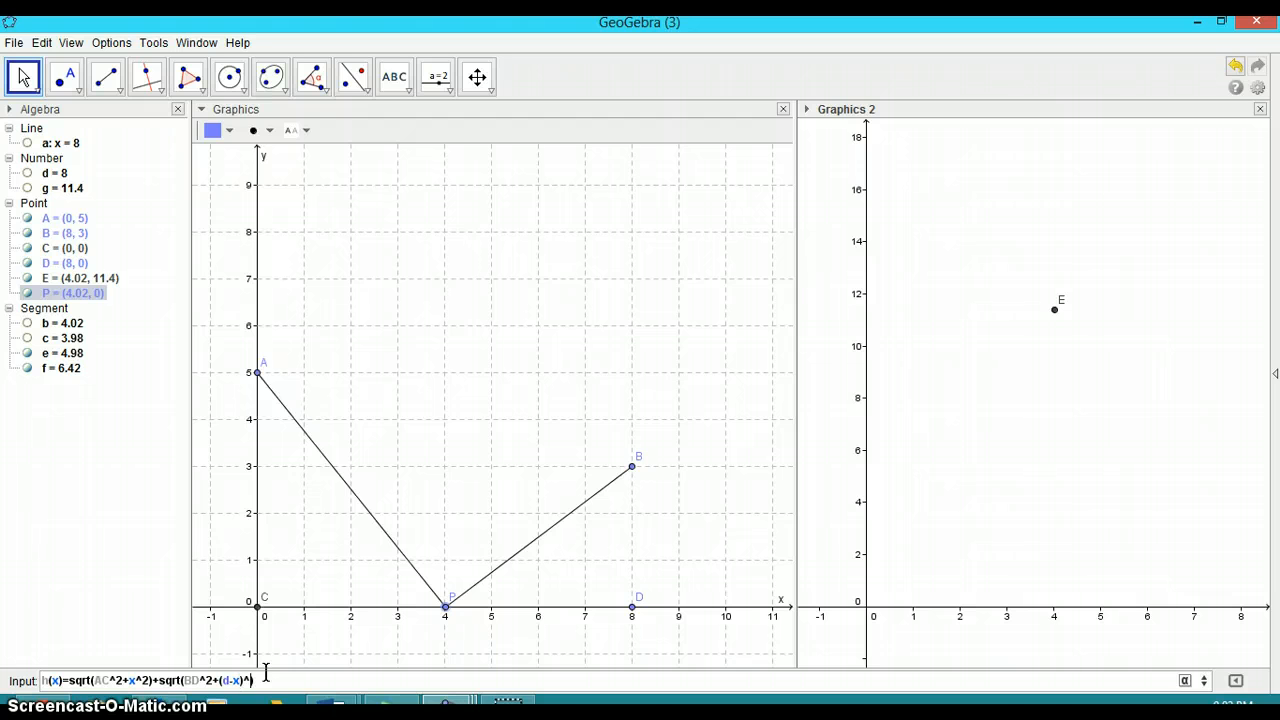
# Fix the closing parenthesis and enter the function h(x)=sqrt(AC^2+x^2)+sqrt(BD^2+(d-x)^2)
pyautogui.click(240, 680)
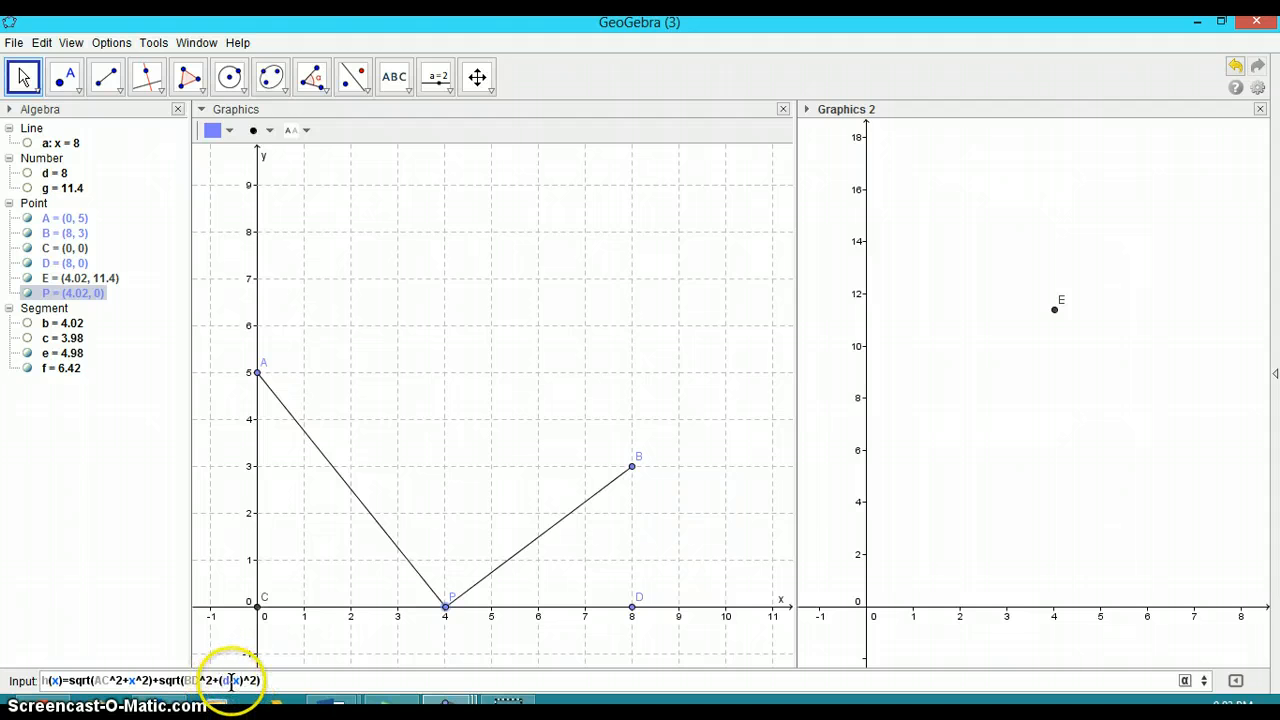
pyautogui.write(')')
pyautogui.click(178, 681)
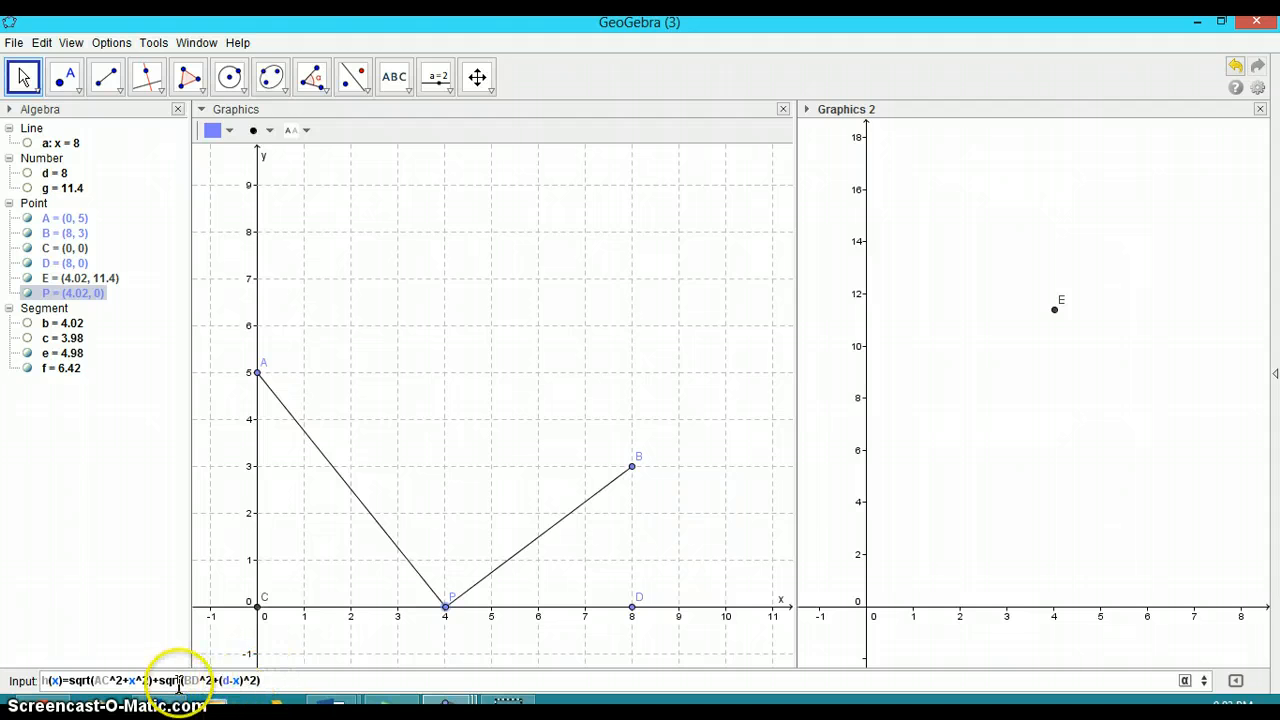
pyautogui.click(278, 681)
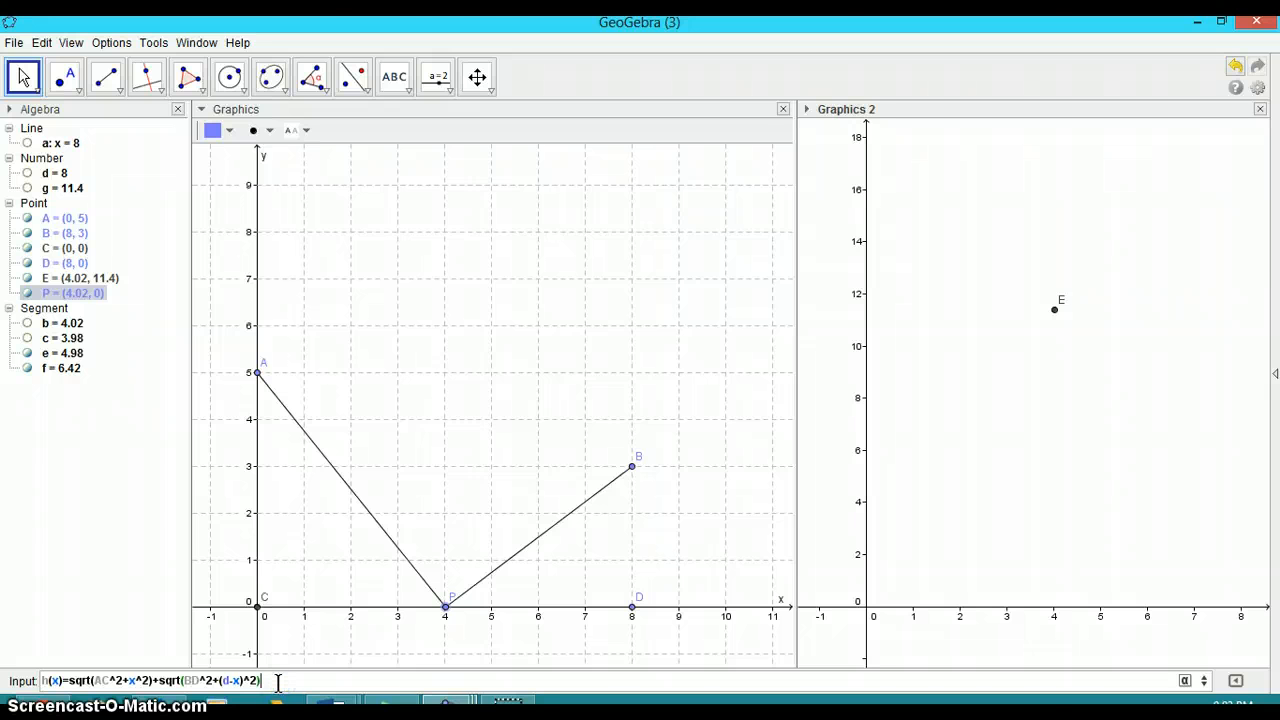
pyautogui.press('Return')
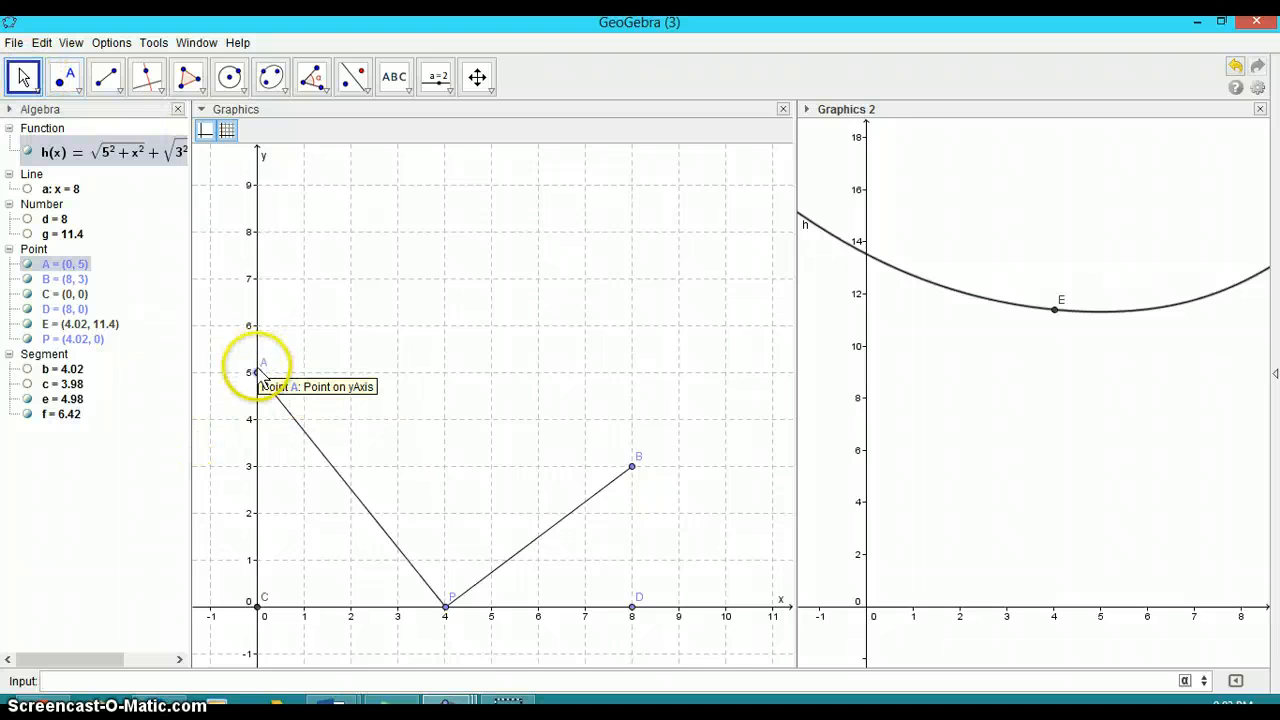
# Try dragging points A, B and D, then drag point P along the x-axis to about x = 3.76
pyautogui.moveTo(257, 372)
pyautogui.mouseDown()
pyautogui.moveTo(258, 424)
pyautogui.moveTo(257, 372)
pyautogui.mouseUp()
pyautogui.moveTo(638, 474)
pyautogui.mouseDown()
pyautogui.moveTo(636, 527)
pyautogui.moveTo(633, 467)
pyautogui.mouseUp()
pyautogui.moveTo(631, 606)
pyautogui.mouseDown()
pyautogui.moveTo(681, 610)
pyautogui.moveTo(629, 617)
pyautogui.mouseUp()
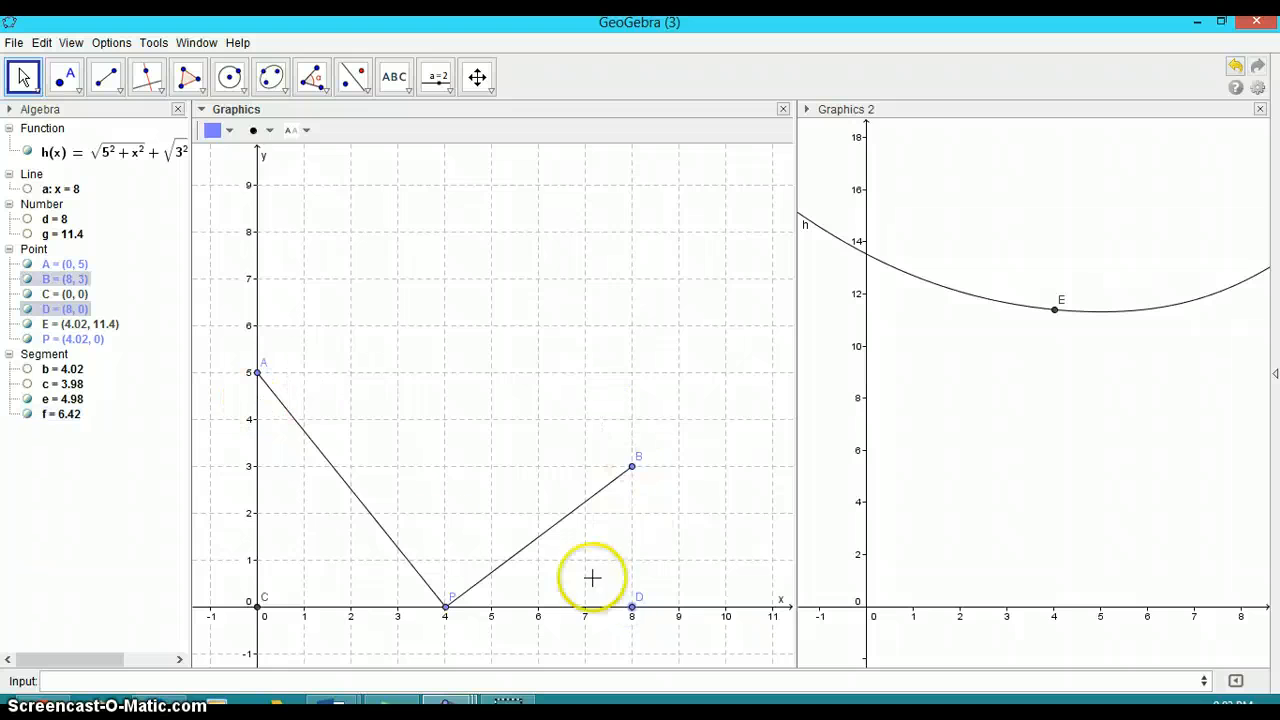
pyautogui.moveTo(447, 610)
pyautogui.mouseDown()
pyautogui.moveTo(365, 610)
pyautogui.moveTo(605, 628)
pyautogui.moveTo(510, 636)
pyautogui.moveTo(398, 620)
pyautogui.moveTo(464, 620)
pyautogui.moveTo(433, 612)
pyautogui.mouseUp()
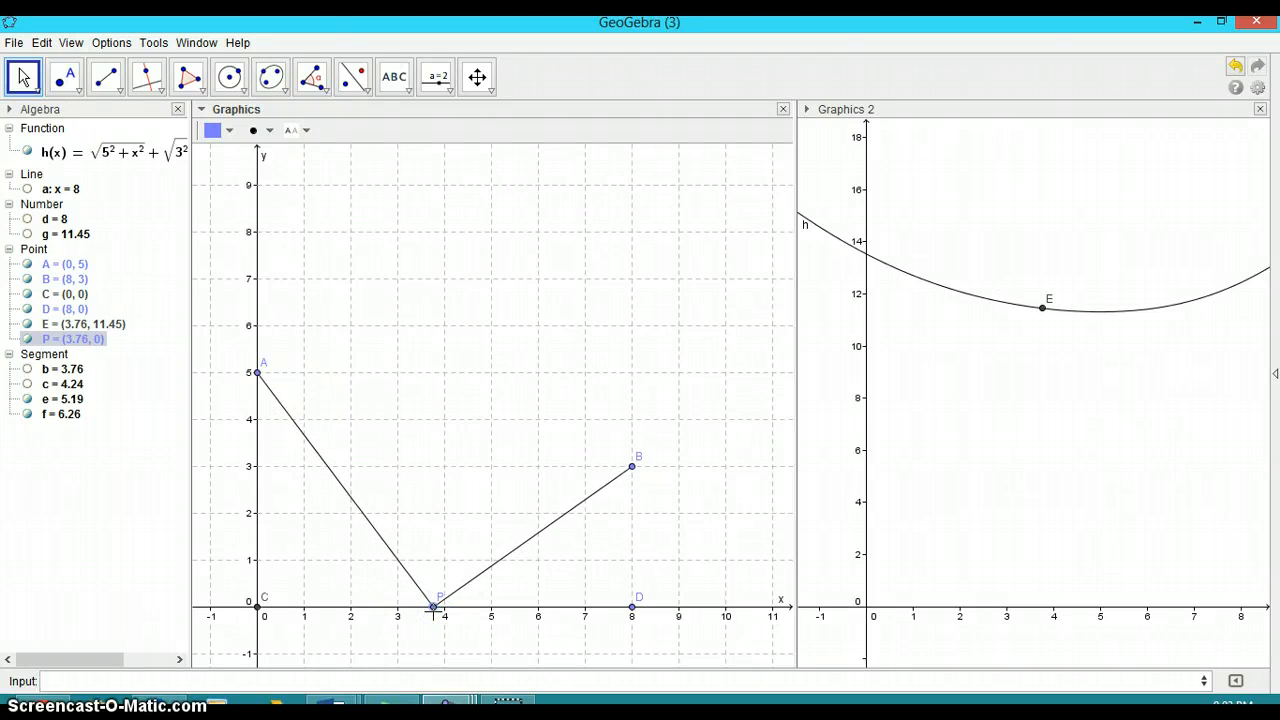
pyautogui.click(408, 680)
pyautogui.click(858, 112)
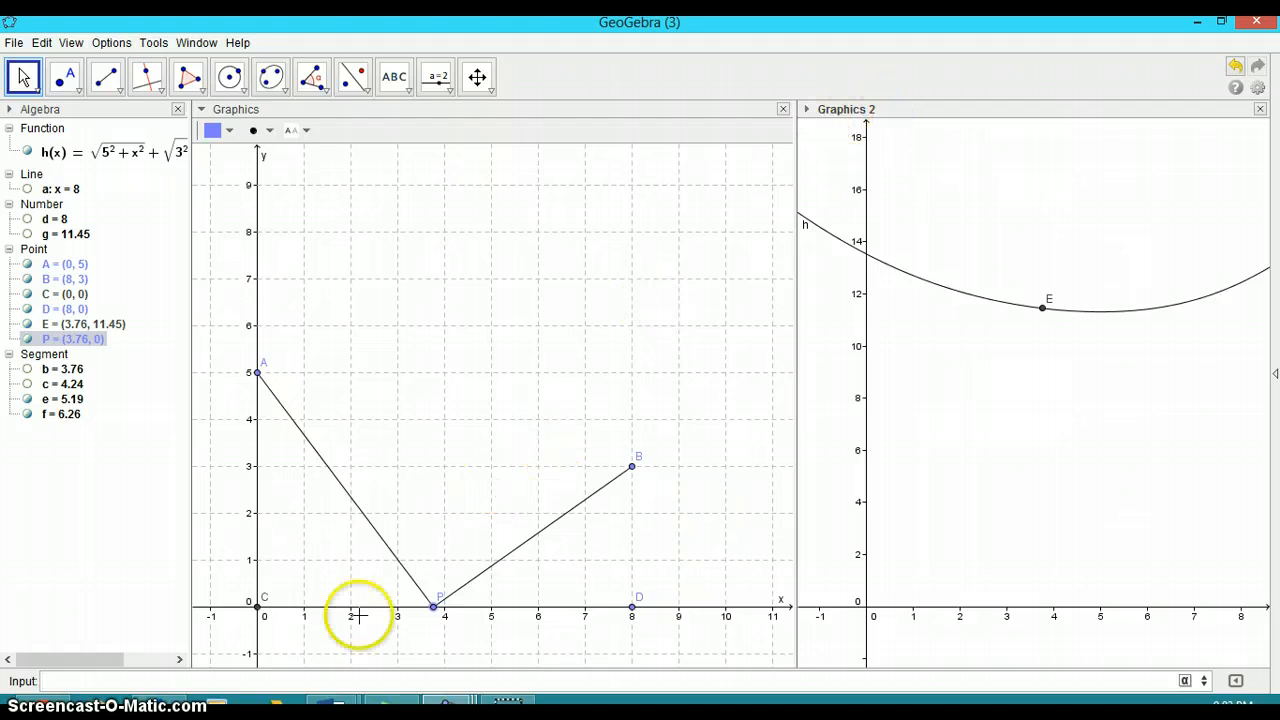
pyautogui.click(247, 684)
pyautogui.click(900, 268)
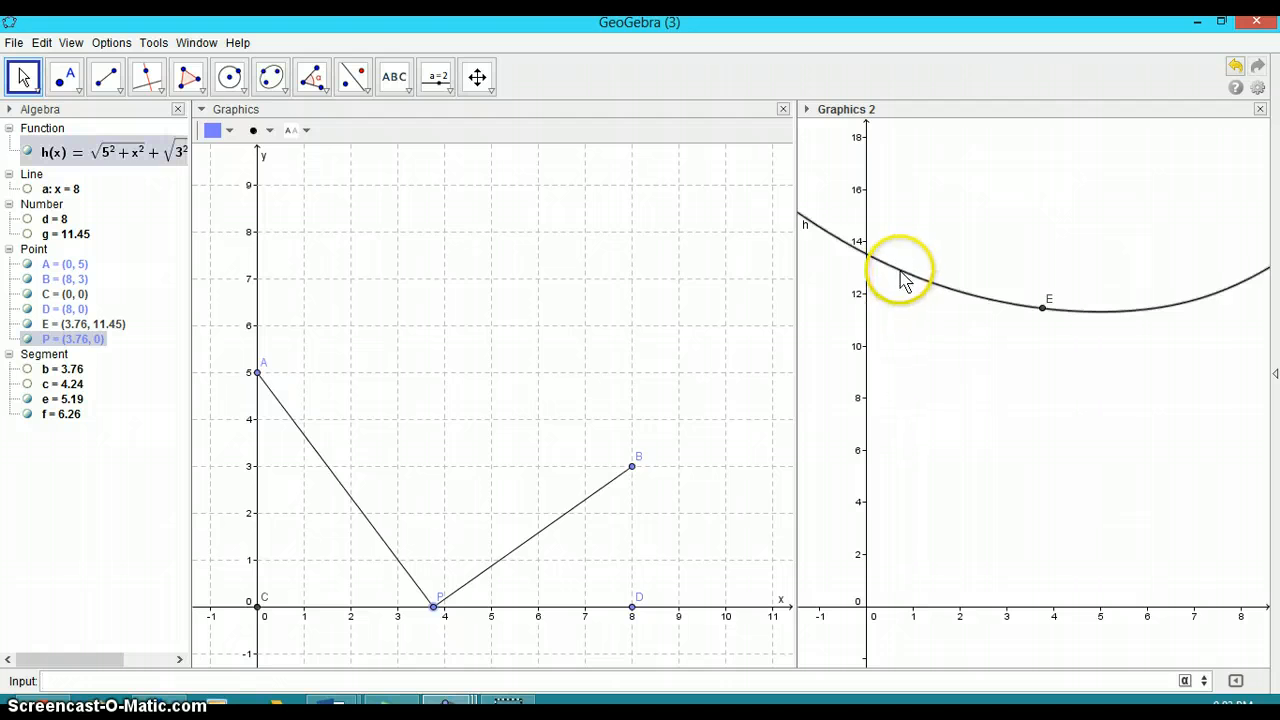
pyautogui.click(472, 684)
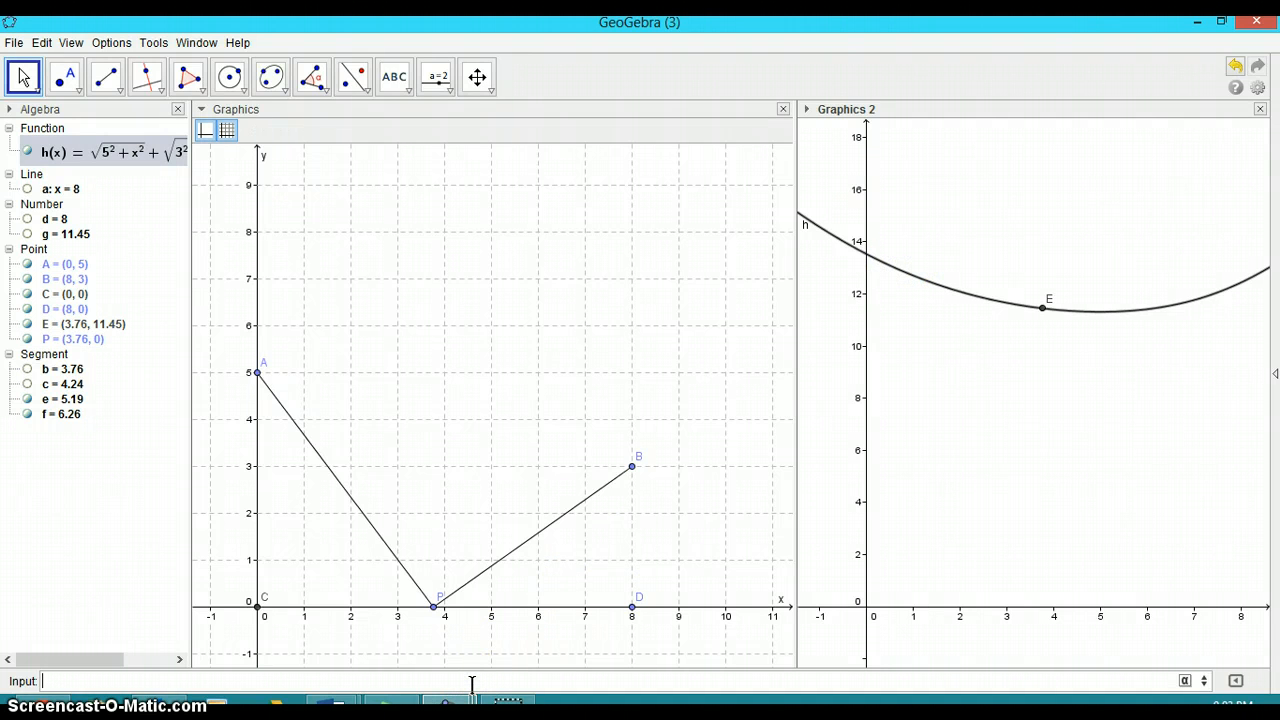
pyautogui.click(943, 391)
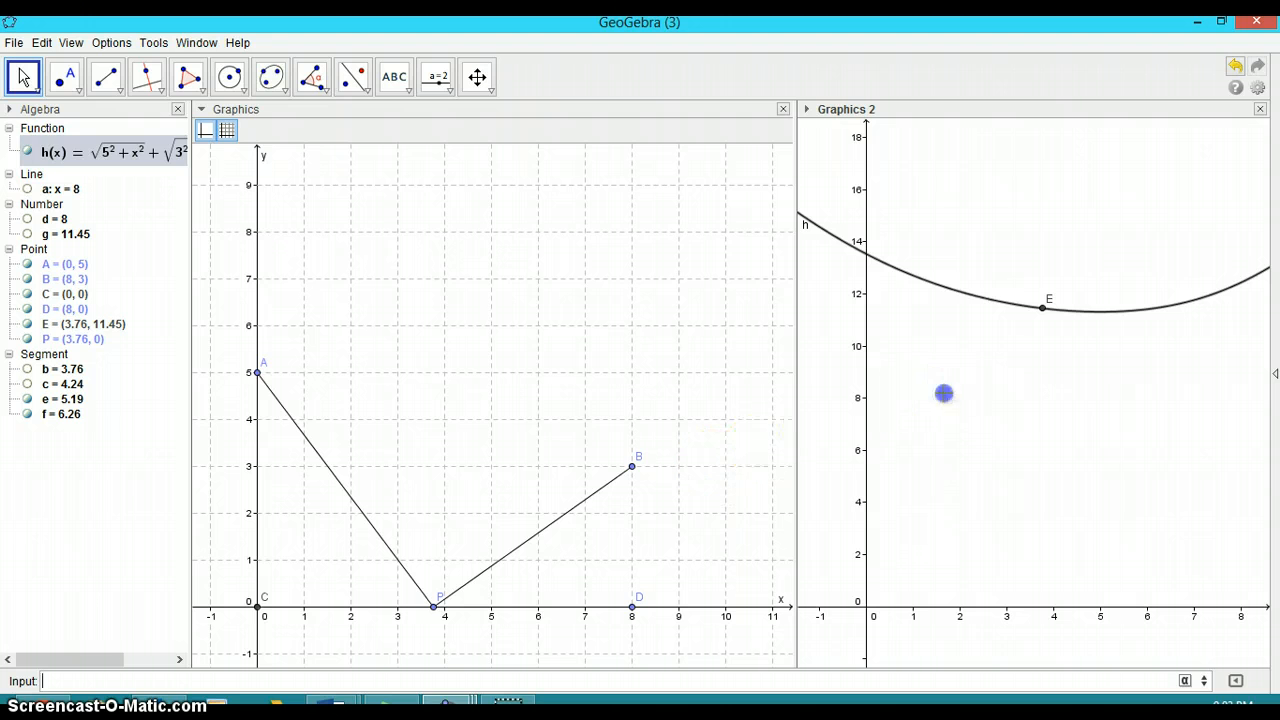
# Begin entering the Min command with function h(x) and start value 0
pyautogui.click(424, 686)
pyautogui.write('min')
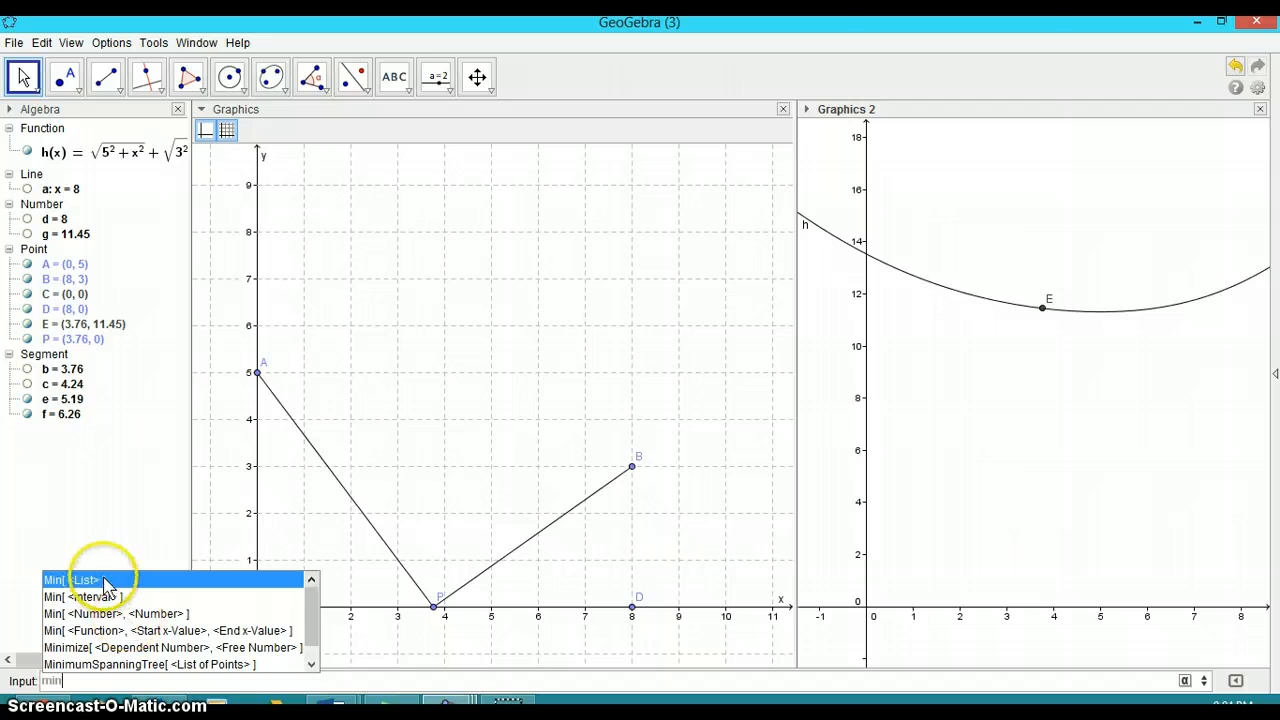
pyautogui.click(90, 631)
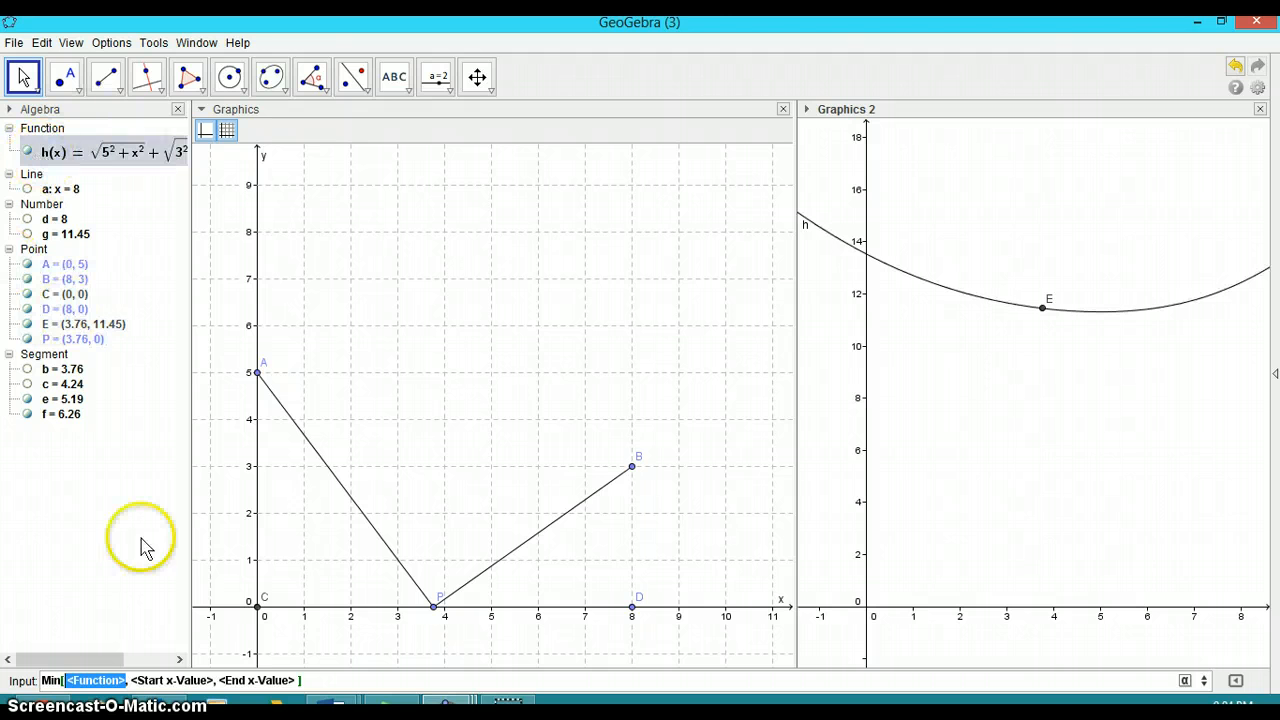
pyautogui.write('h(x)')
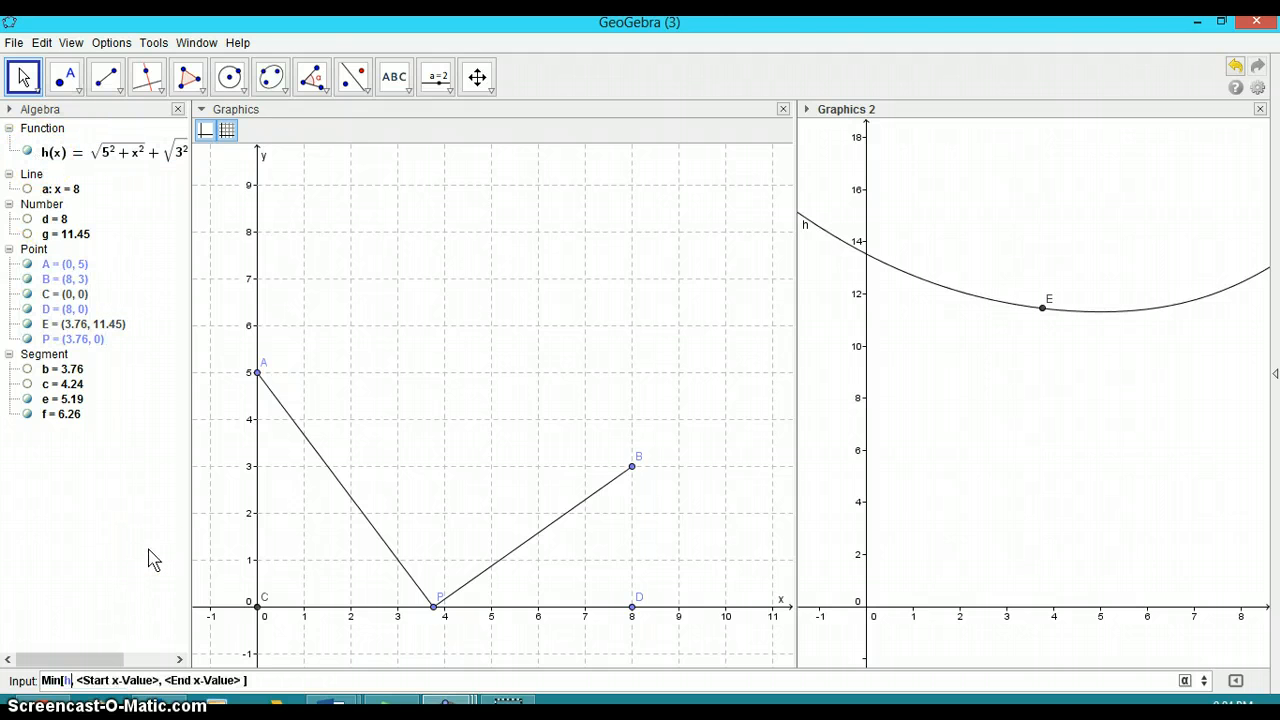
pyautogui.press('Tab')
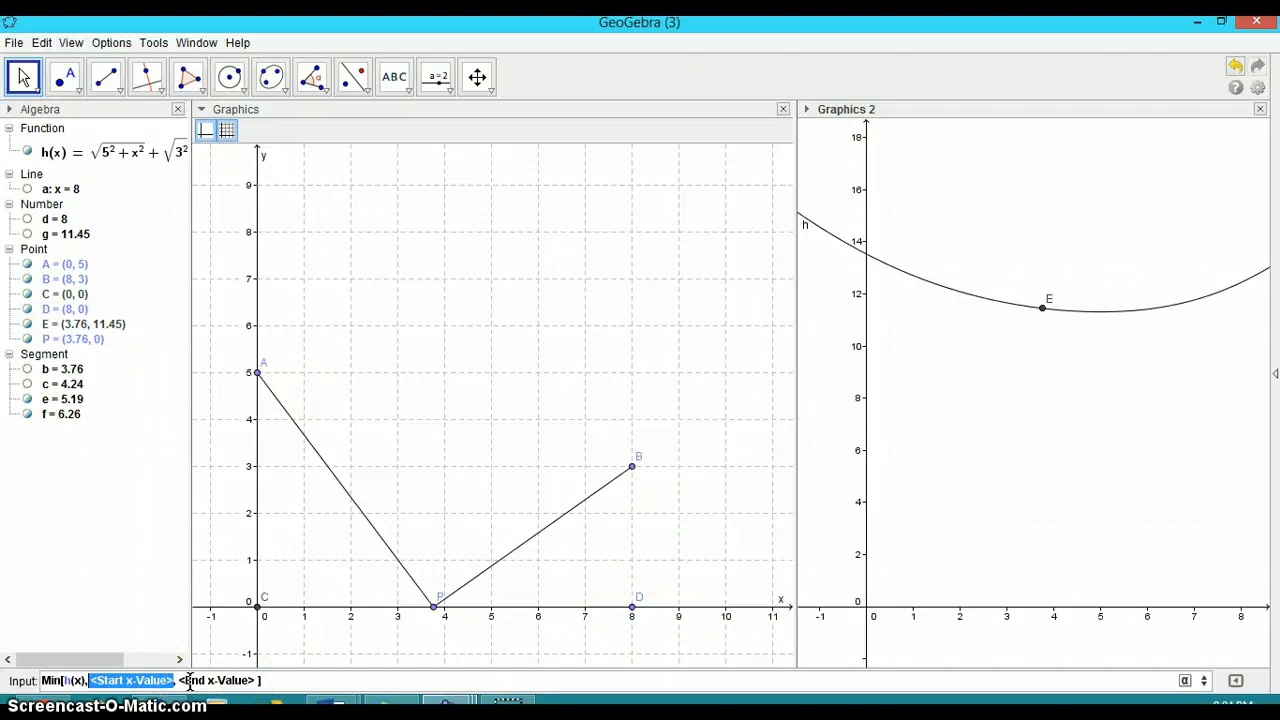
pyautogui.write('0')
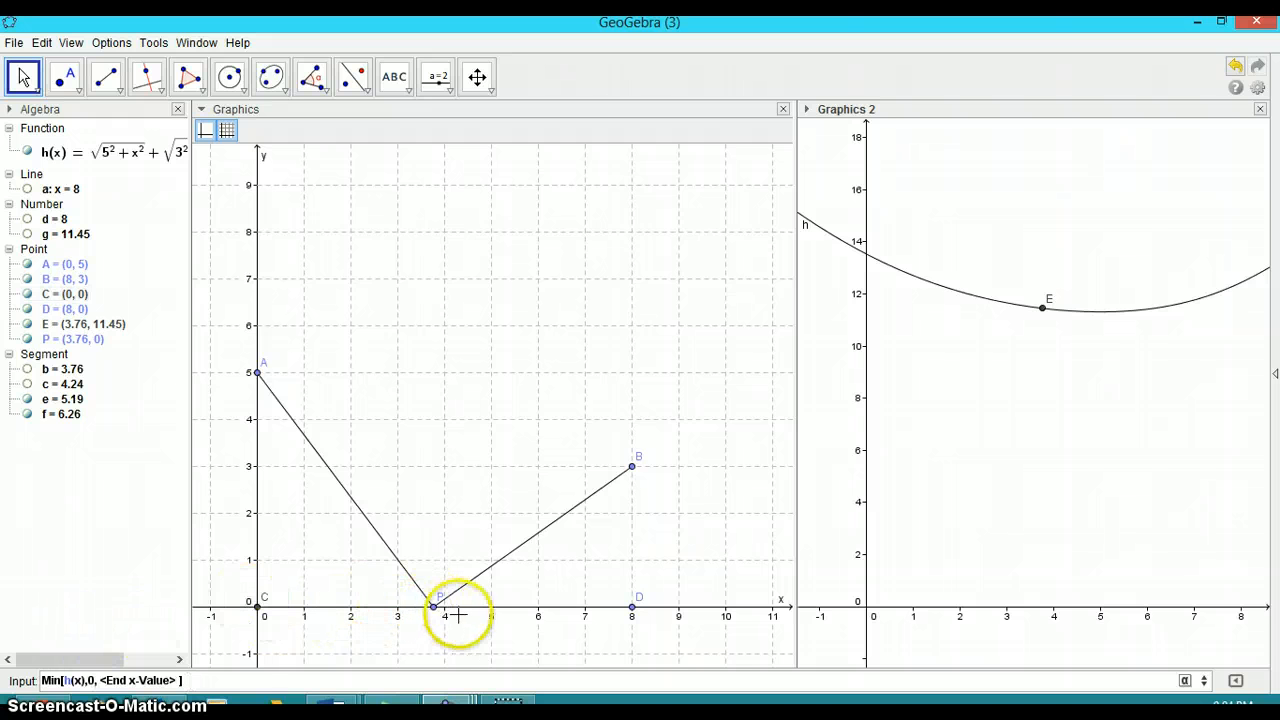
# Drag point P along the x-axis to x = 6
pyautogui.moveTo(429, 606); pyautogui.dragTo(338, 612)
pyautogui.moveTo(268, 615); pyautogui.dragTo(538, 618)
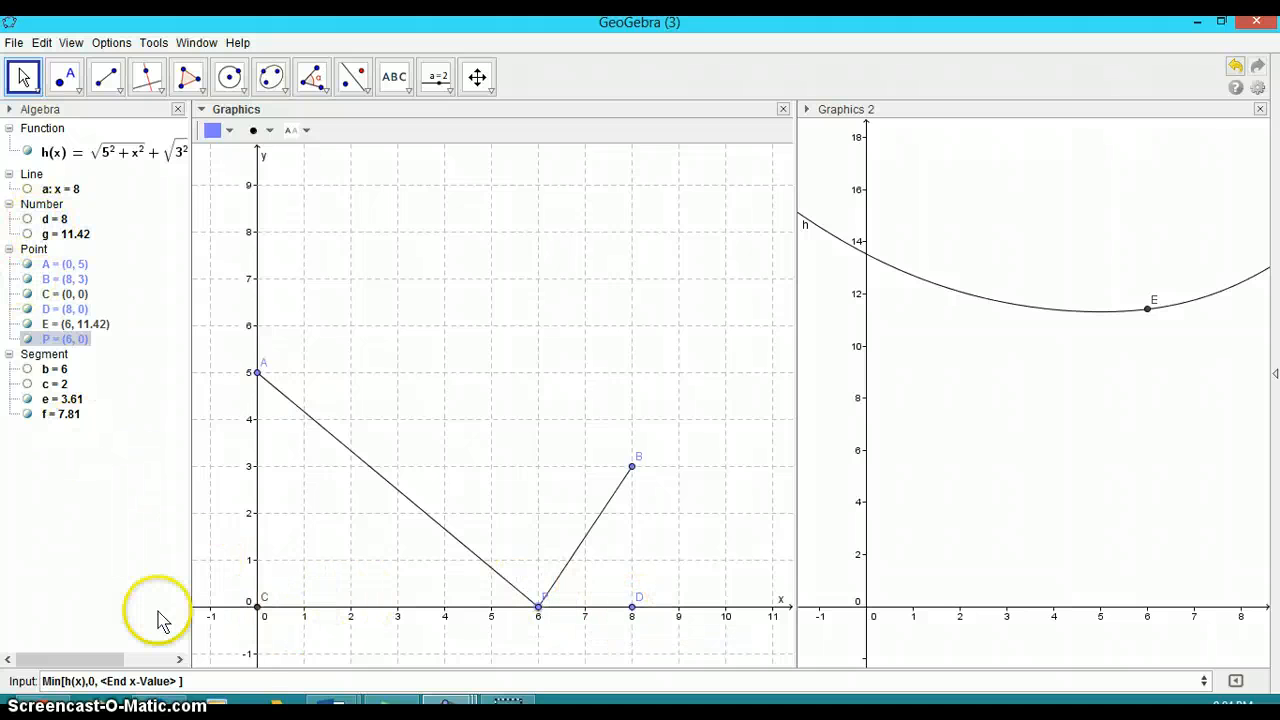
# Complete the command as Min[h(x),0,8], enter it, and undo the resulting point
pyautogui.click(94, 683)
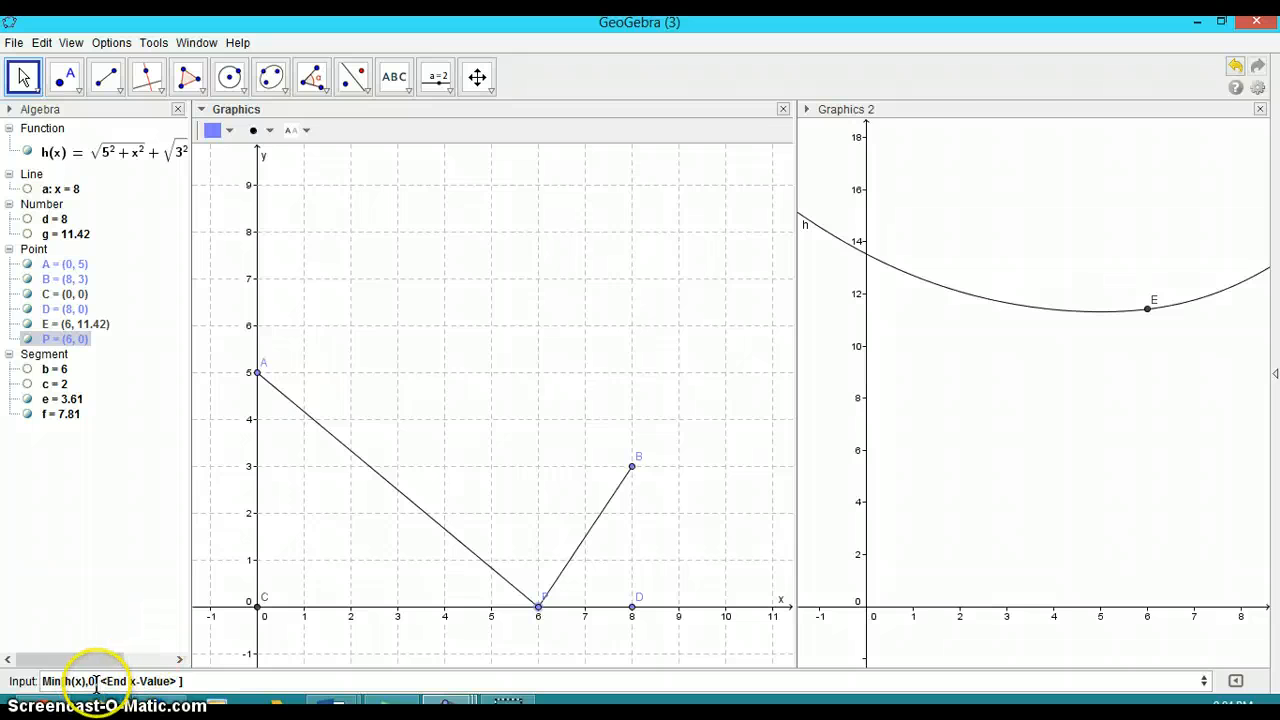
pyautogui.press('Tab')
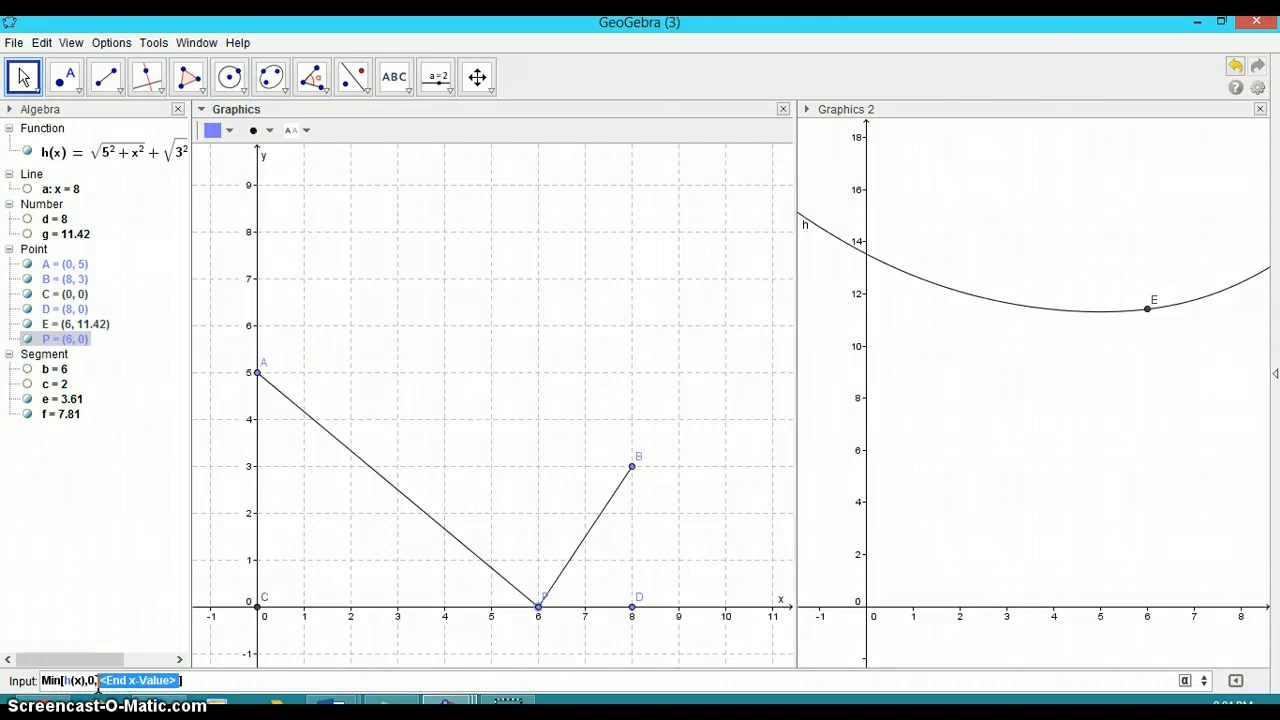
pyautogui.write('8')
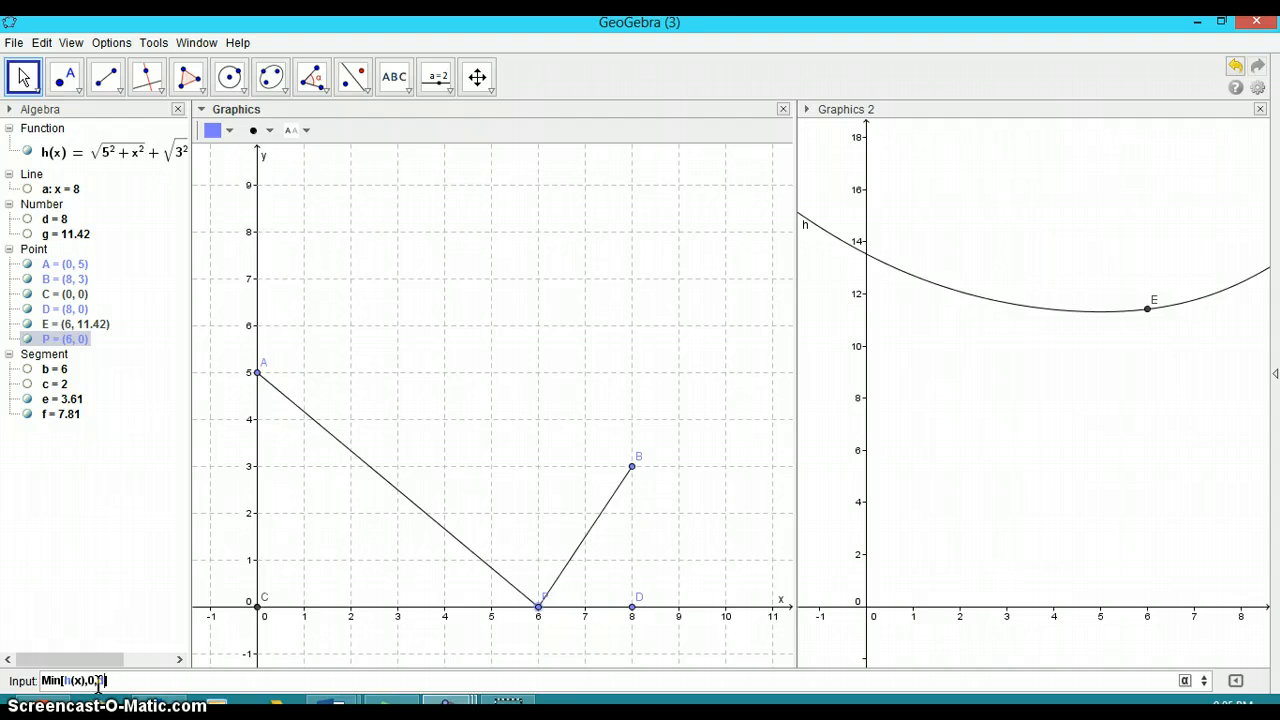
pyautogui.press('Return')
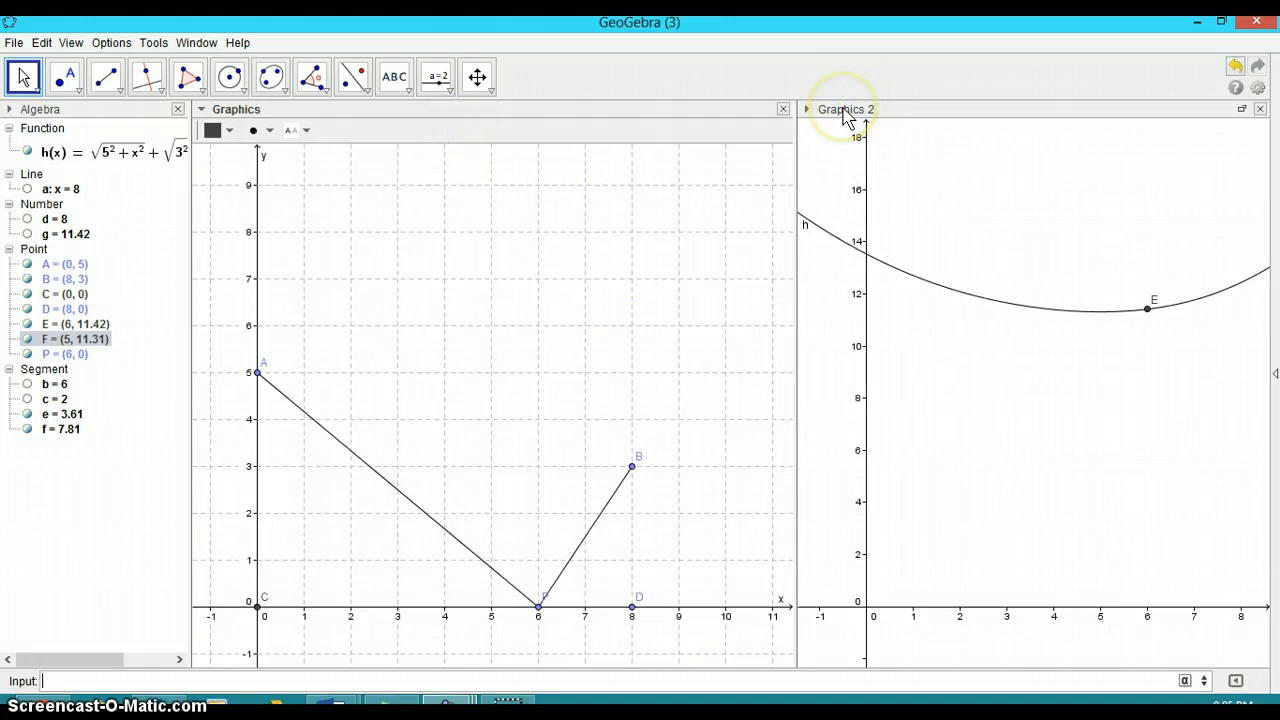
pyautogui.hotkey('ctrl', 'z')
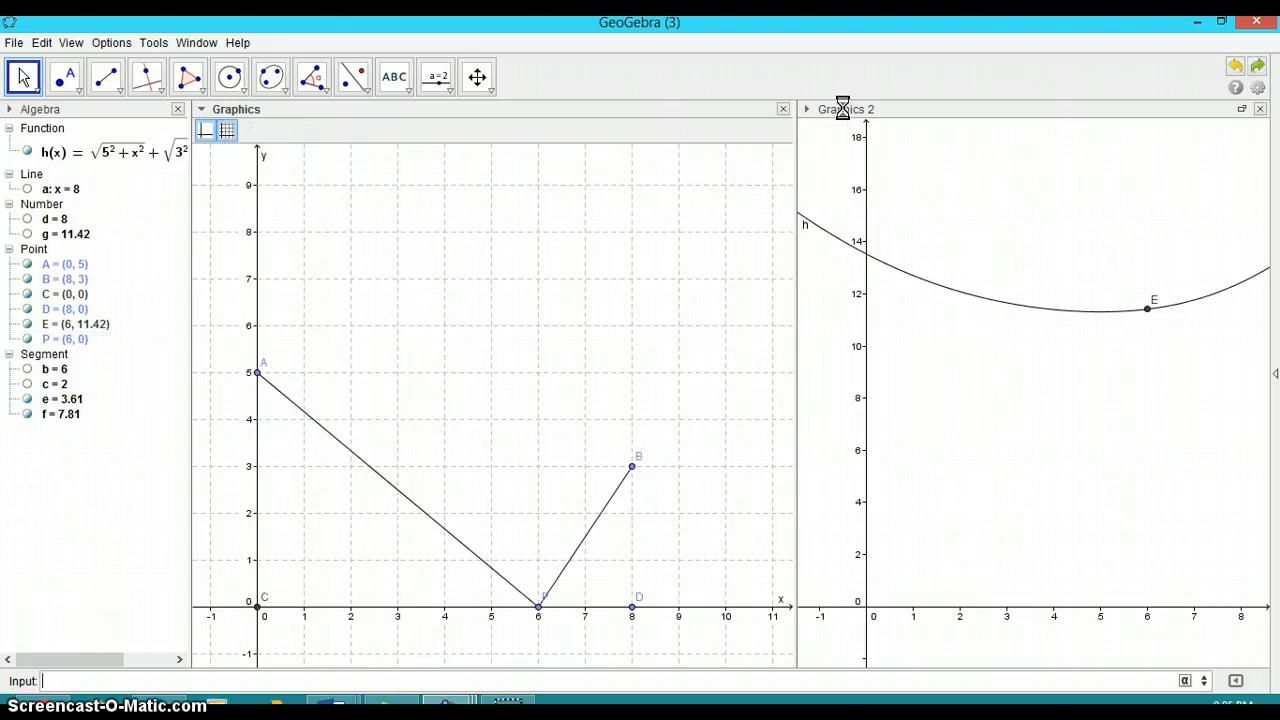
# Rearrange the view panels so Algebra, Graphics and Graphics 2 sit side by side
pyautogui.click(315, 686)
pyautogui.moveTo(848, 104); pyautogui.dragTo(857, 110)
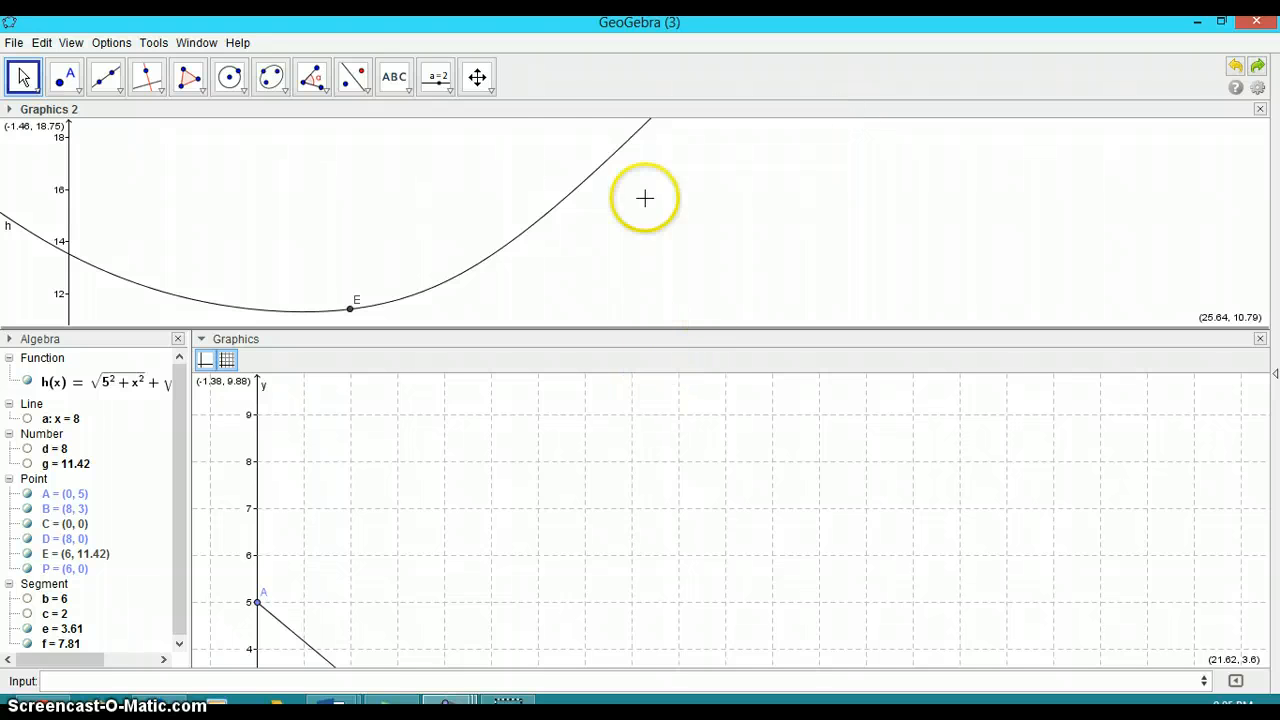
pyautogui.moveTo(550, 112); pyautogui.dragTo(1008, 332)
pyautogui.moveTo(897, 341); pyautogui.dragTo(403, 397)
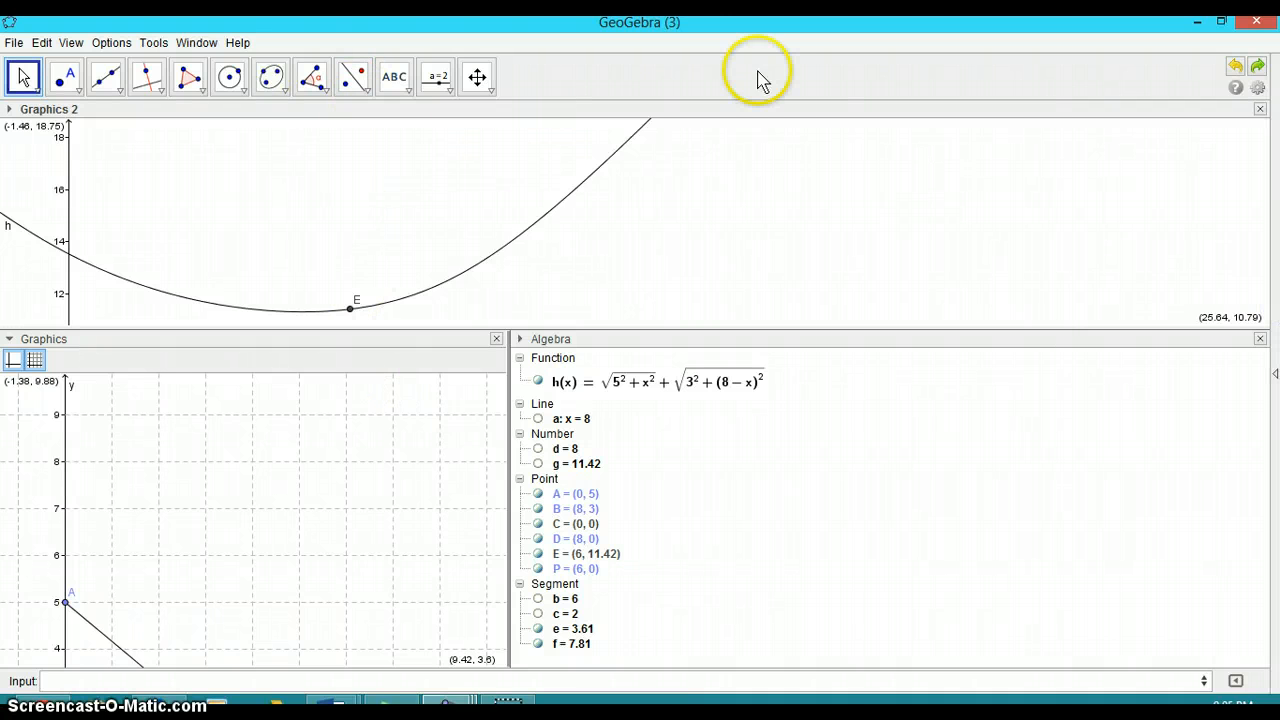
pyautogui.moveTo(763, 113); pyautogui.dragTo(1176, 300)
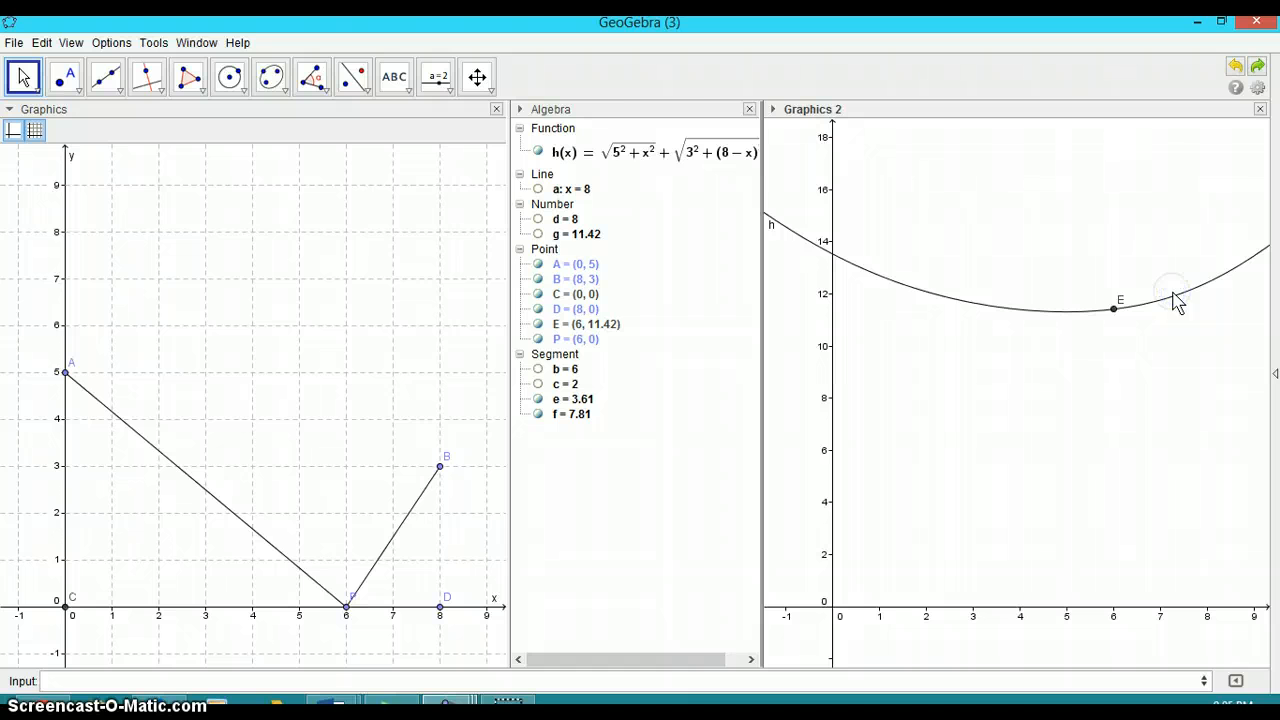
pyautogui.moveTo(666, 112); pyautogui.dragTo(20, 400)
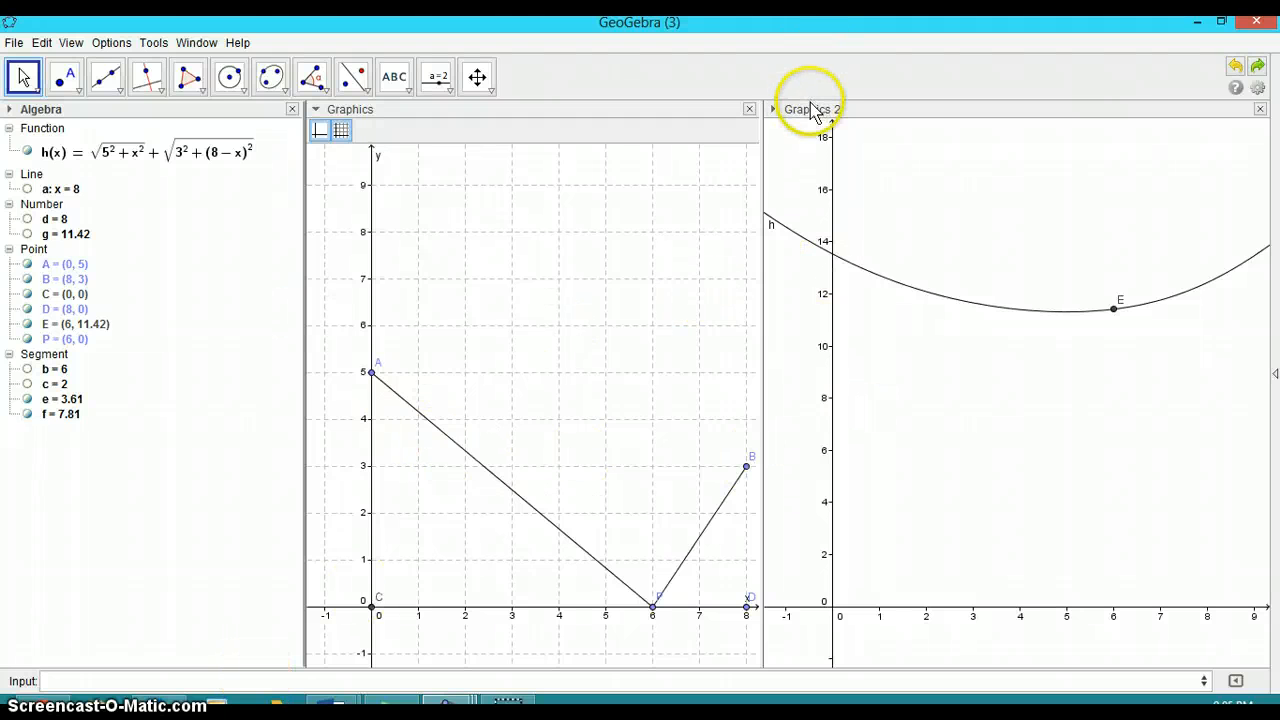
# Enter the command Min[h(x),0,d] to mark the minimum of h on the curve
pyautogui.click(283, 678)
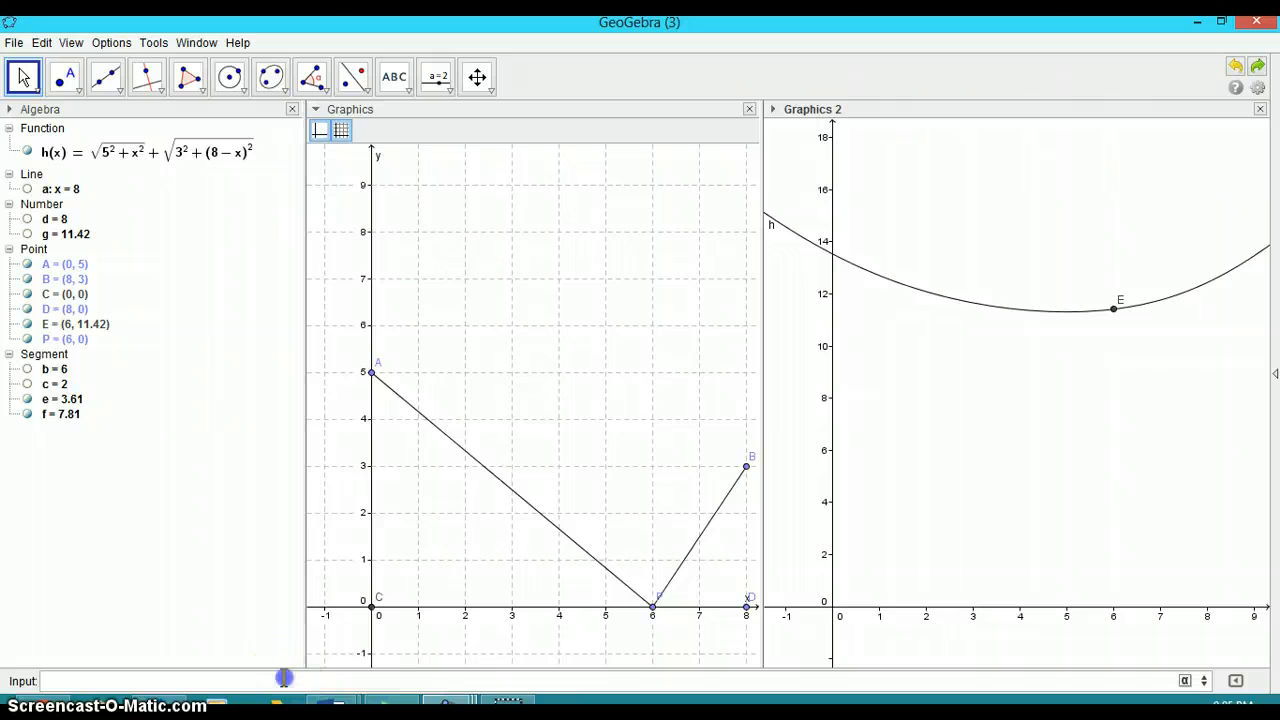
pyautogui.write('min')
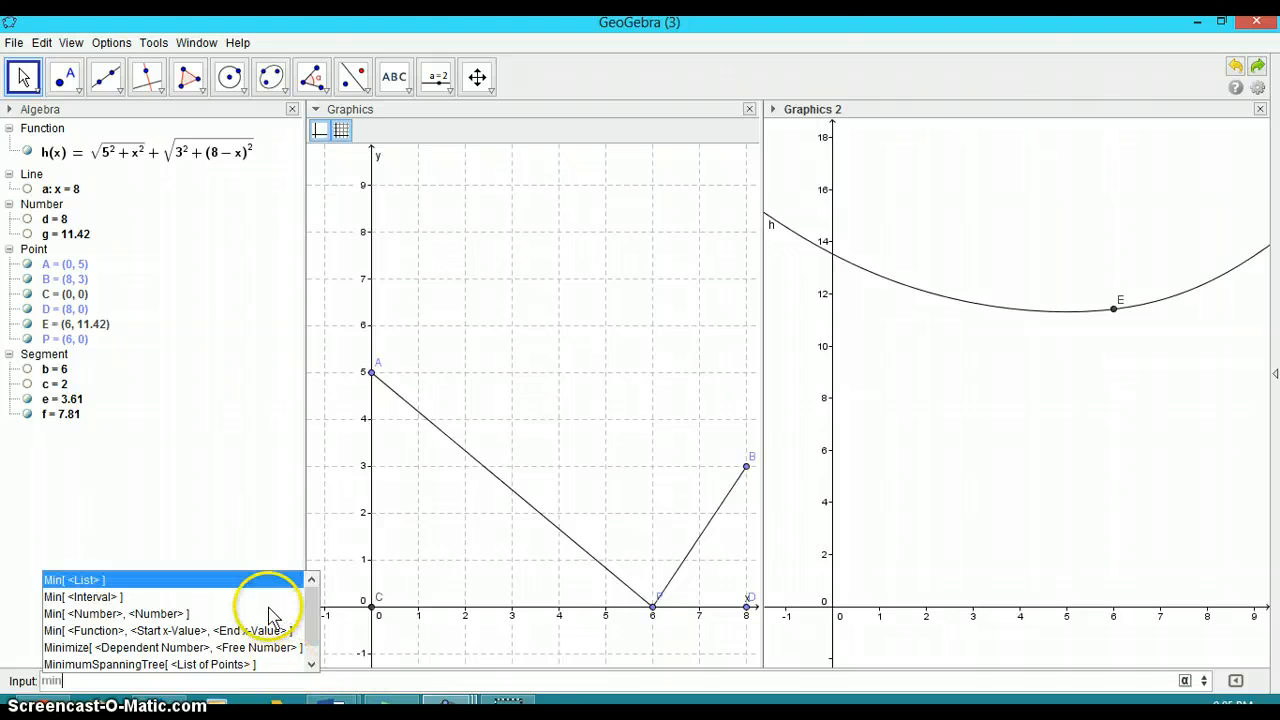
pyautogui.click(234, 630)
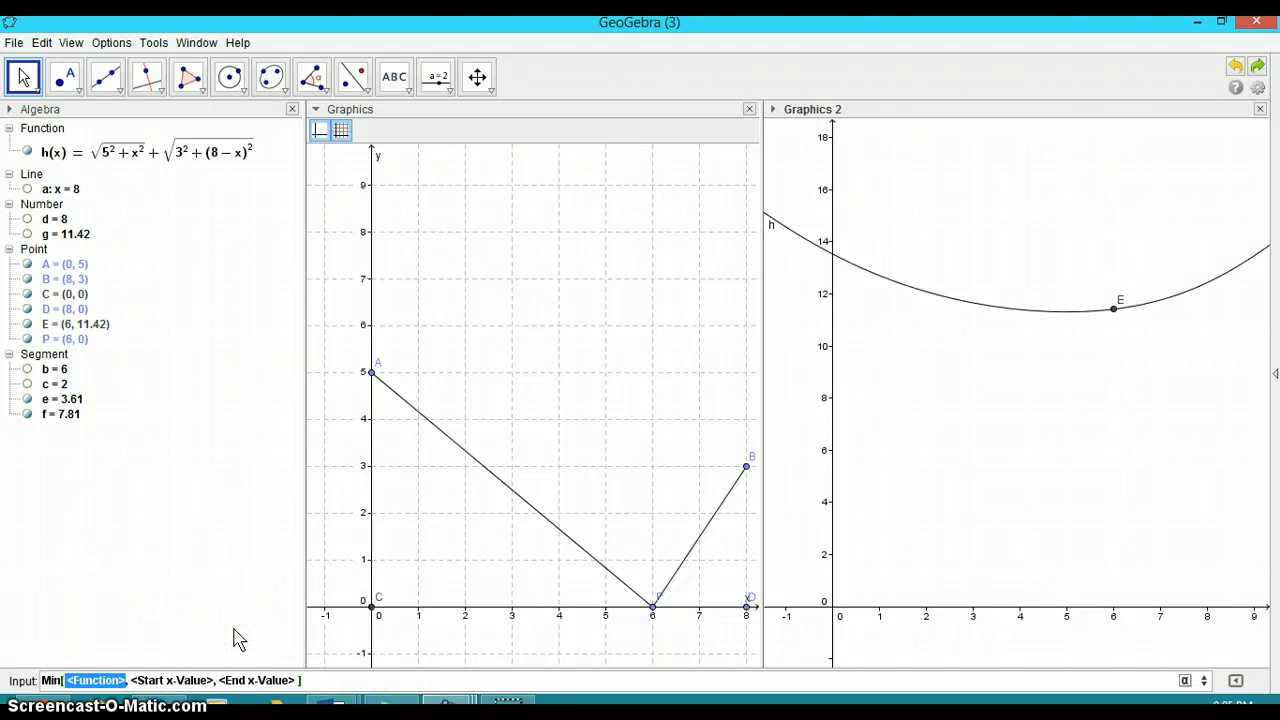
pyautogui.write('h(x')
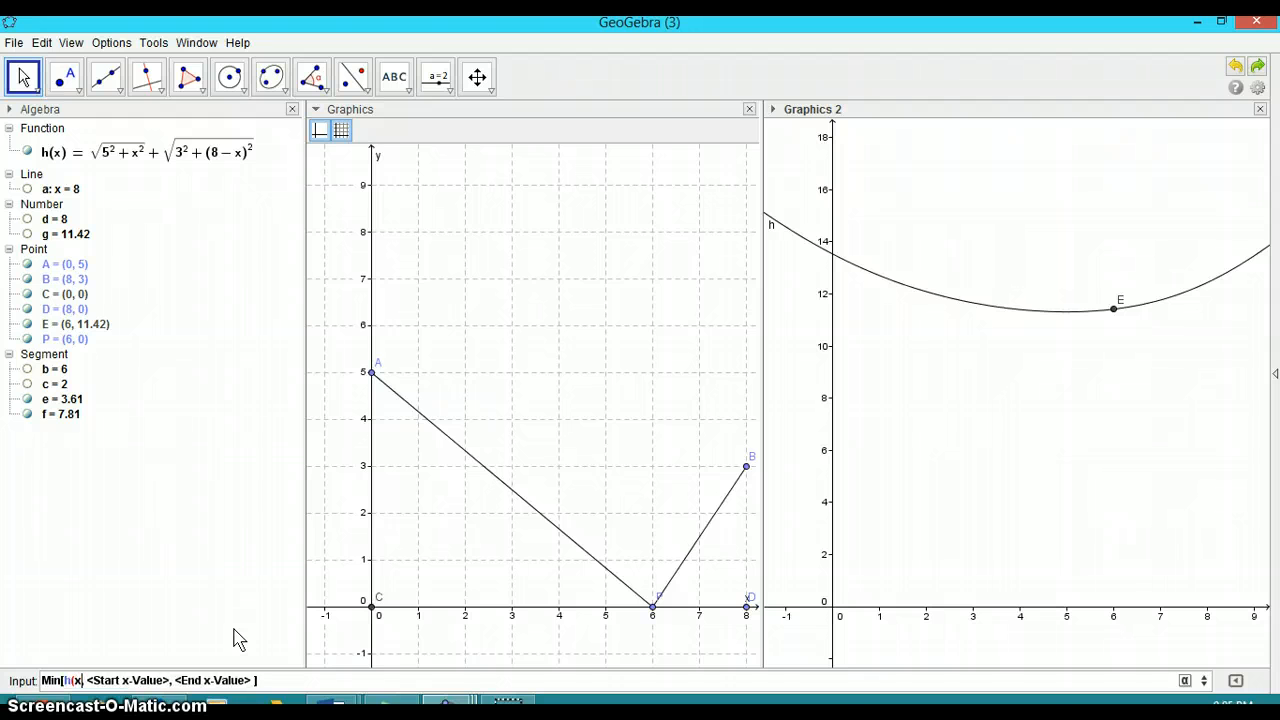
pyautogui.write(')')
pyautogui.press('Tab')
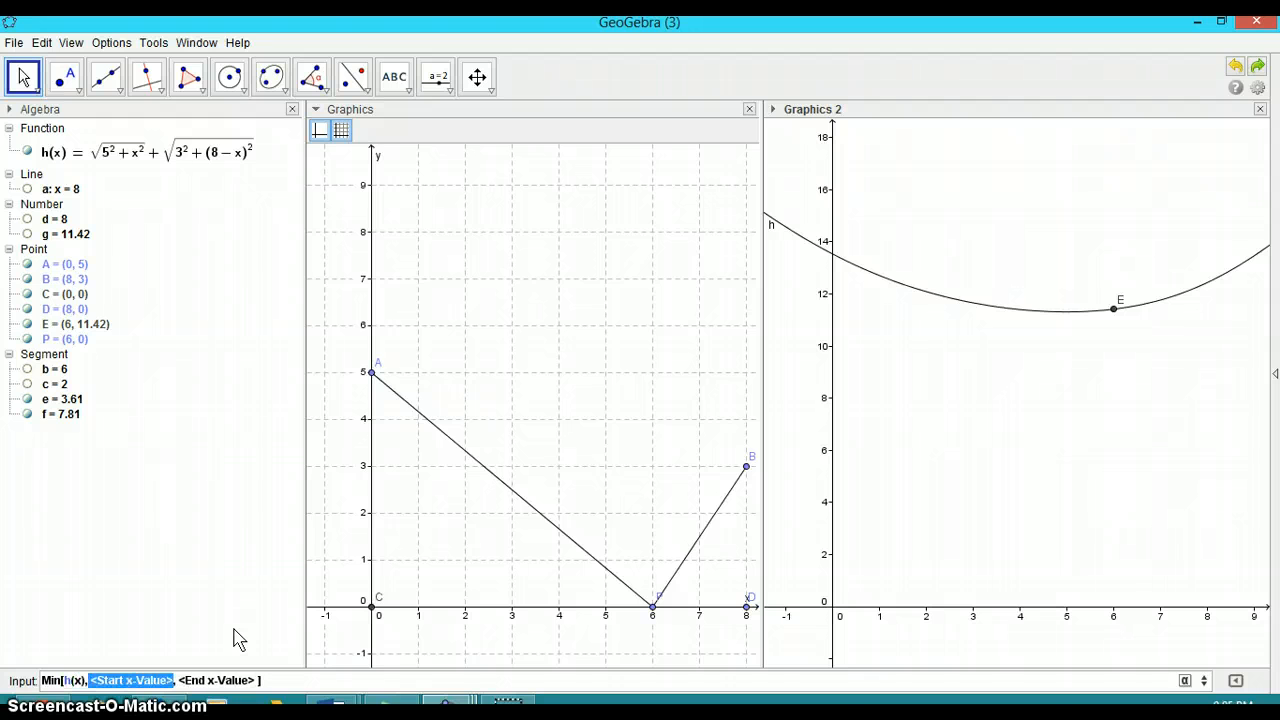
pyautogui.write('0')
pyautogui.press('Tab')
pyautogui.write('8')
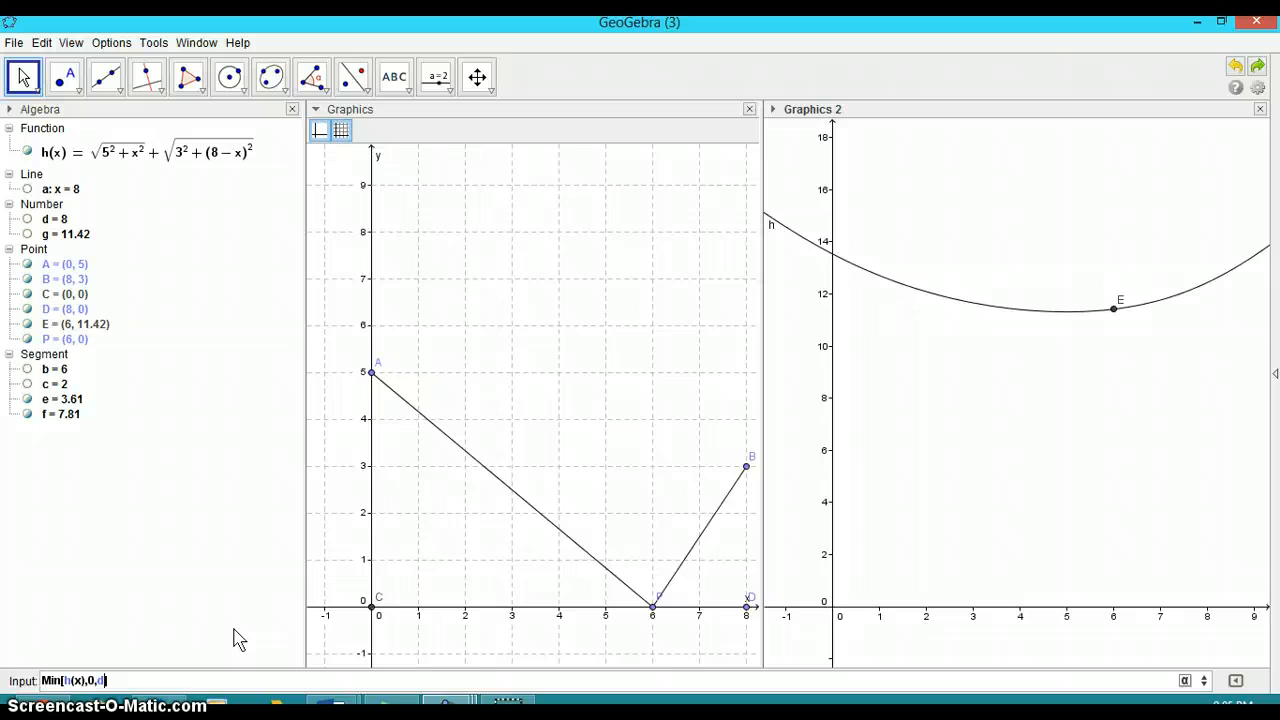
pyautogui.press('Return')
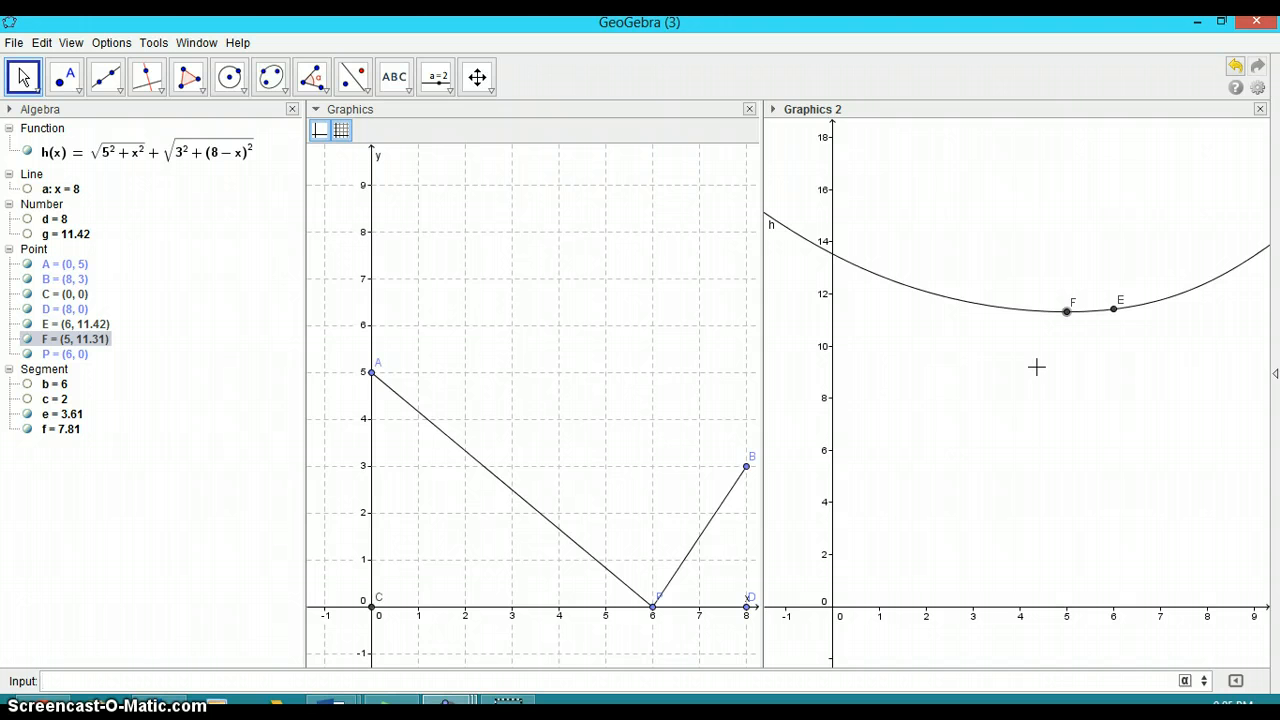
# Set the minimum point F's label to show its value and move the label just below the point
pyautogui.click(1071, 301)
pyautogui.rightClick(1072, 302)
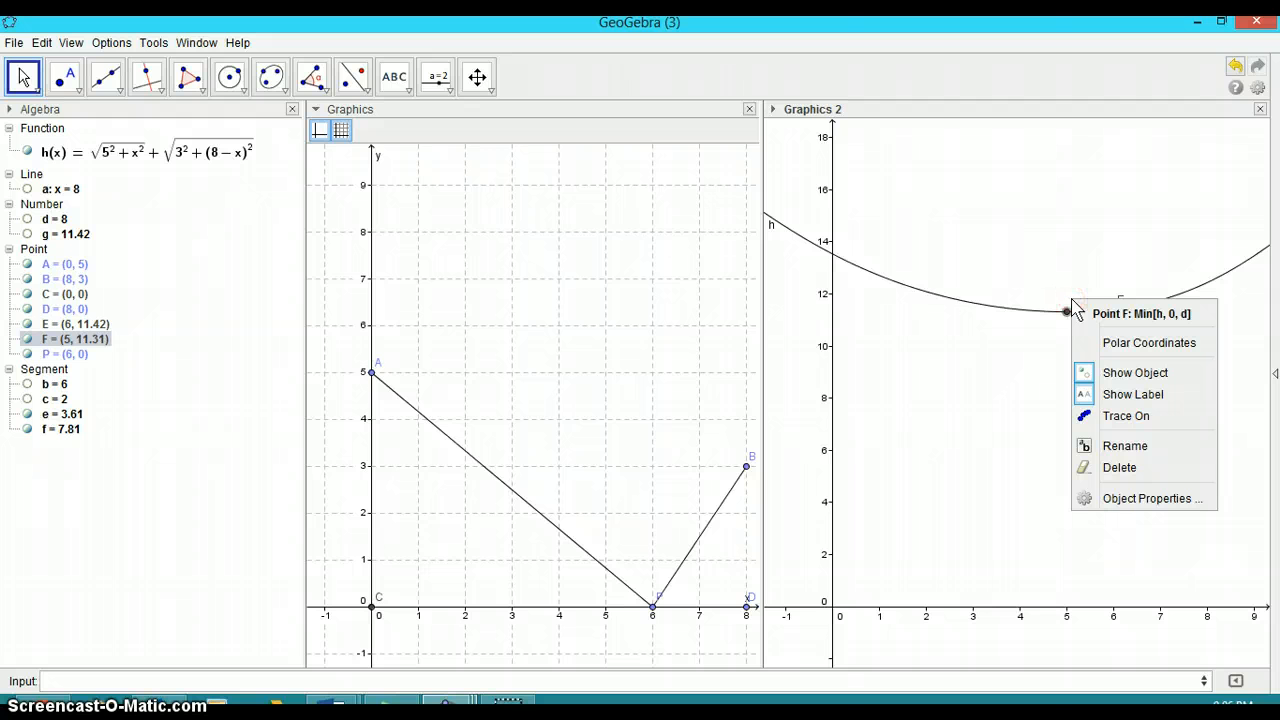
pyautogui.click(1122, 499)
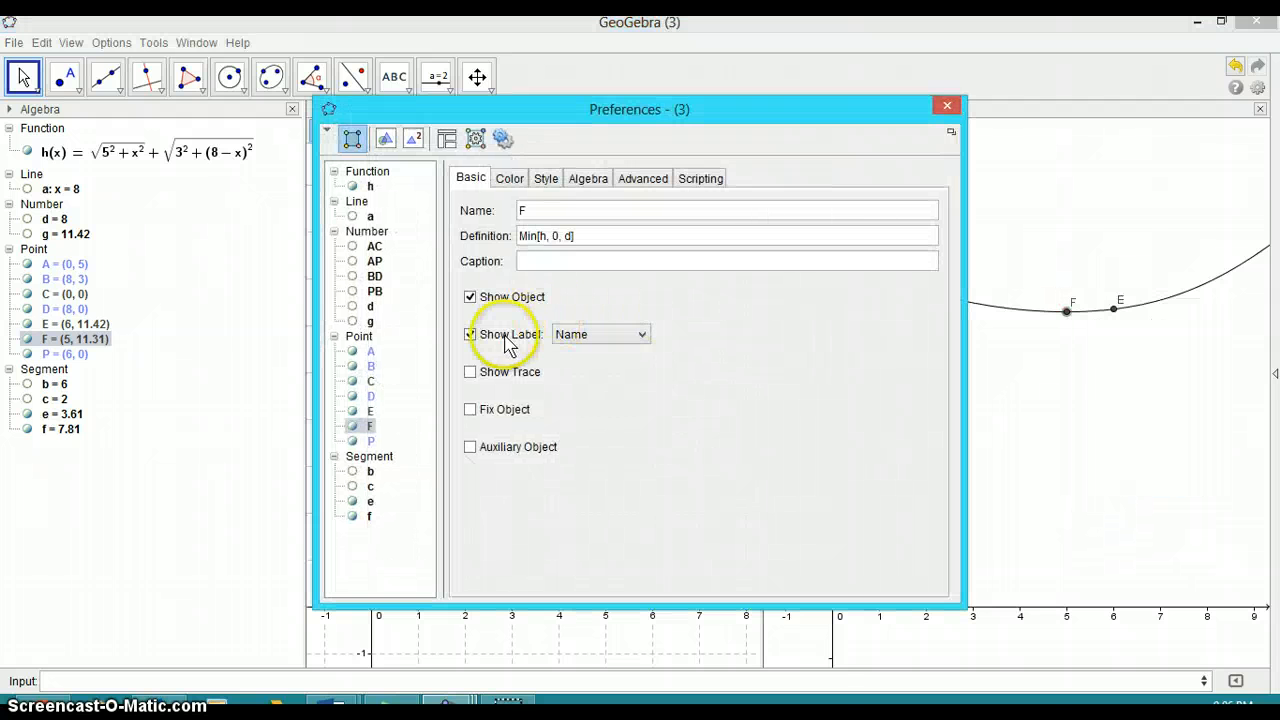
pyautogui.click(588, 336)
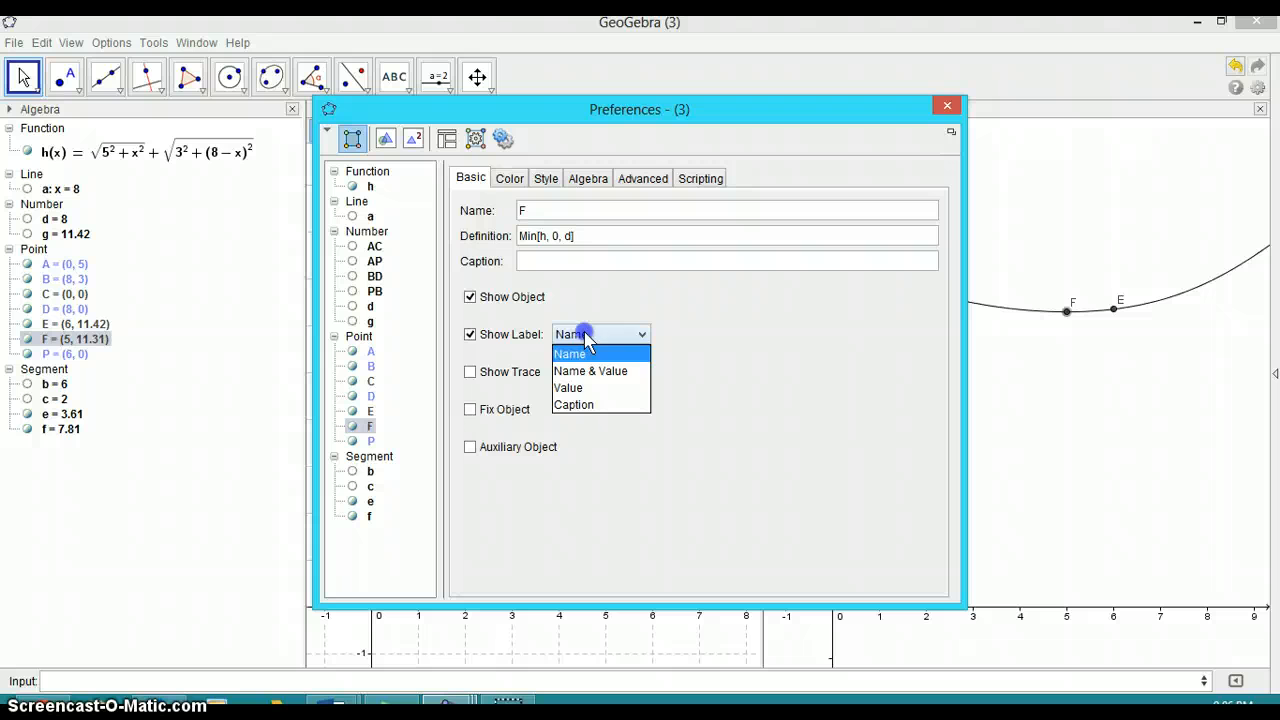
pyautogui.click(568, 389)
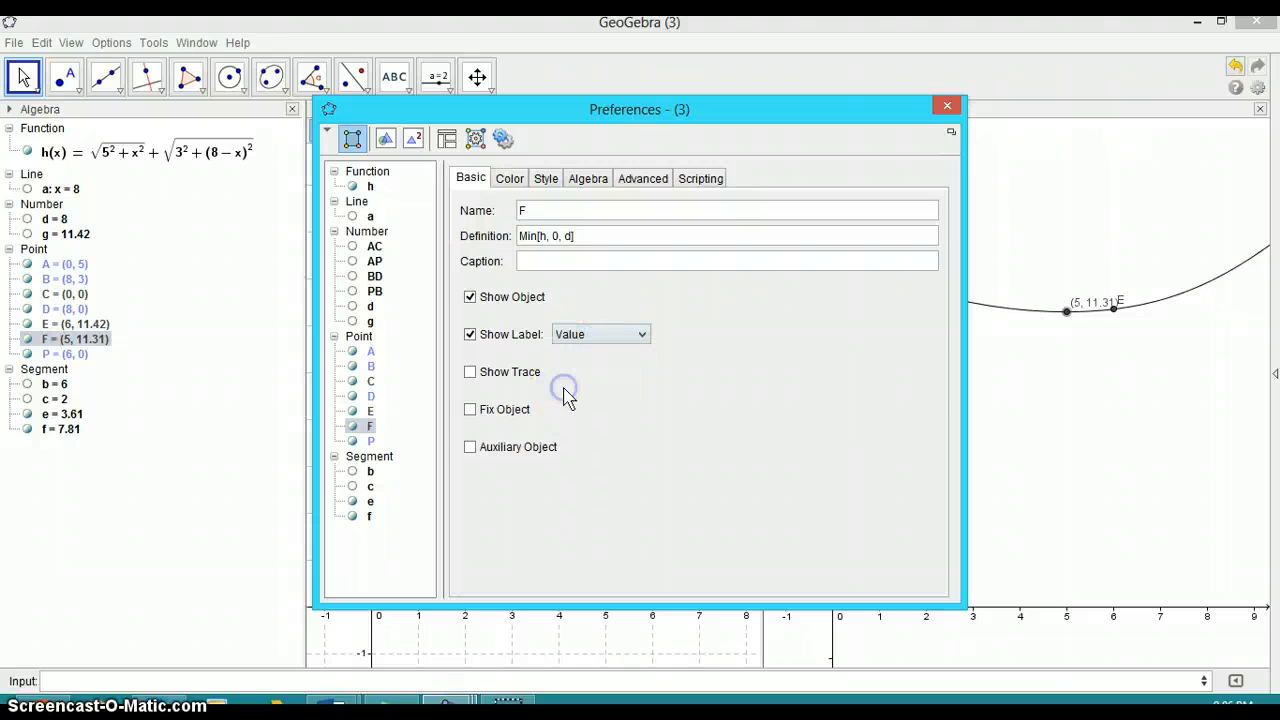
pyautogui.click(948, 106)
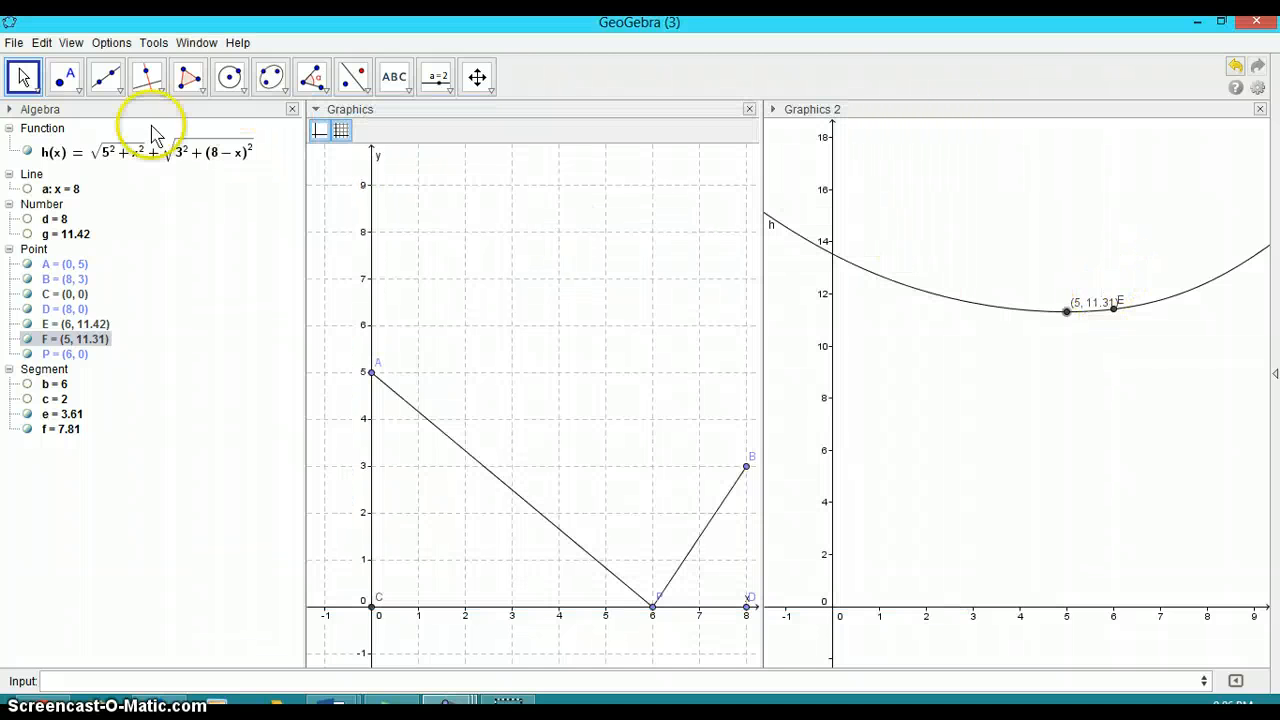
pyautogui.moveTo(1088, 303); pyautogui.dragTo(1058, 326)
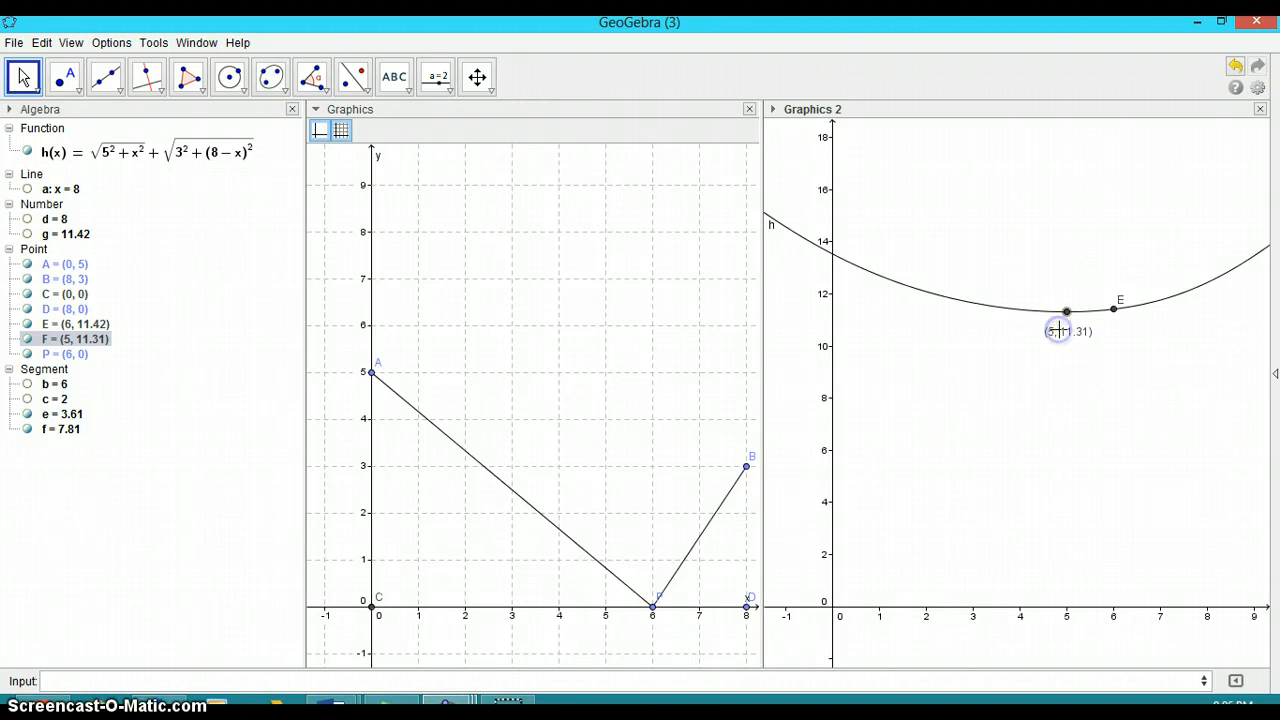
# Hide the label of point E on the curve
pyautogui.click(1125, 301)
pyautogui.rightClick(1120, 300)
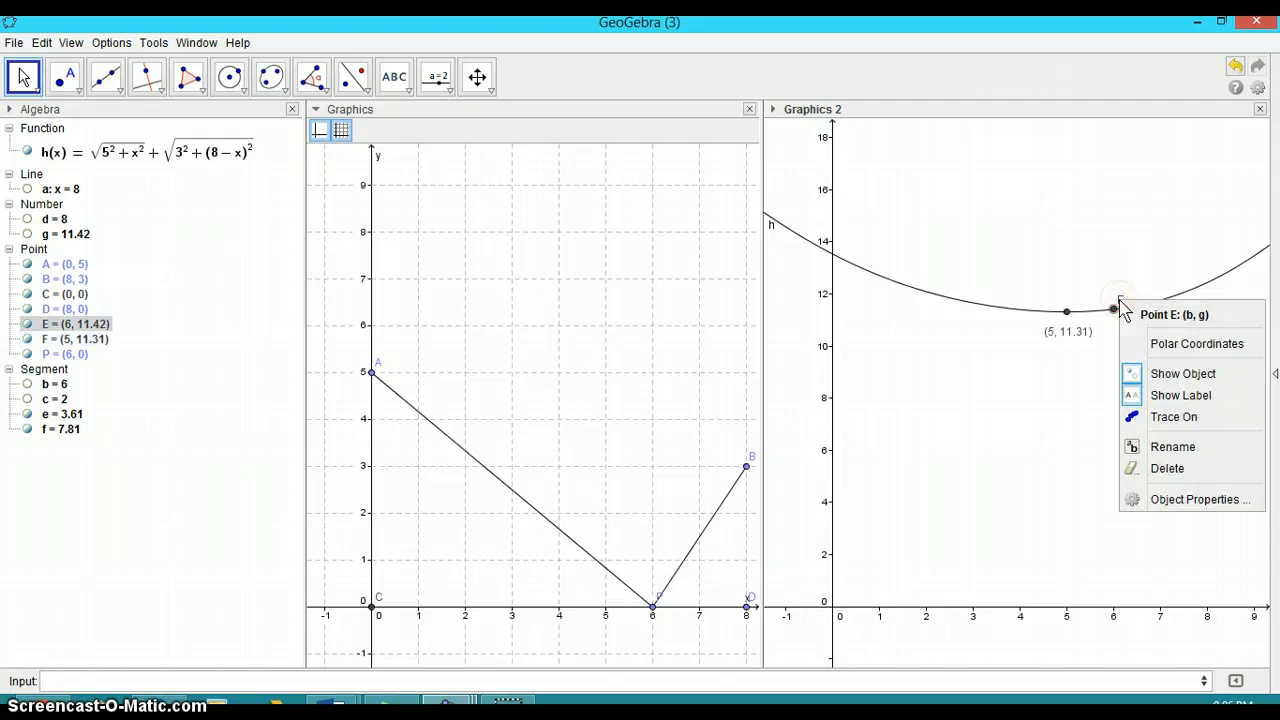
pyautogui.click(1157, 397)
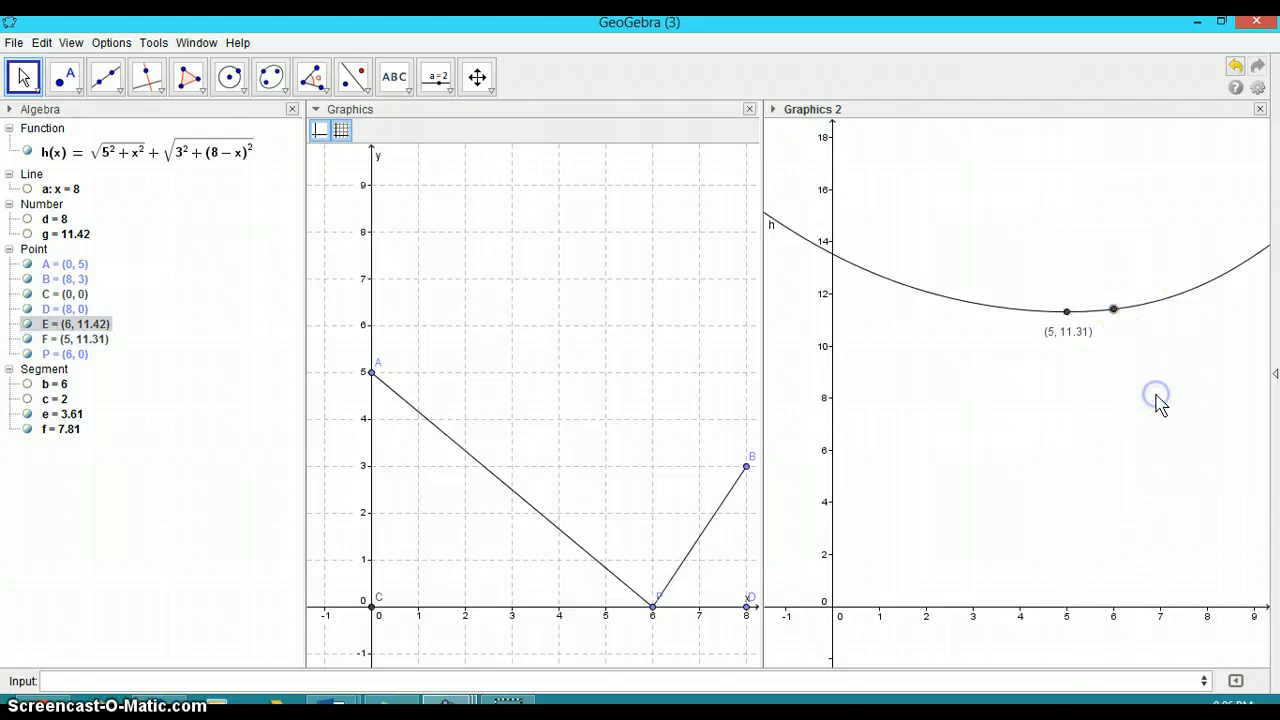
# Drag point P along the x-axis to about x = 4.92
pyautogui.click(652, 606)
pyautogui.moveTo(650, 612); pyautogui.dragTo(603, 619)
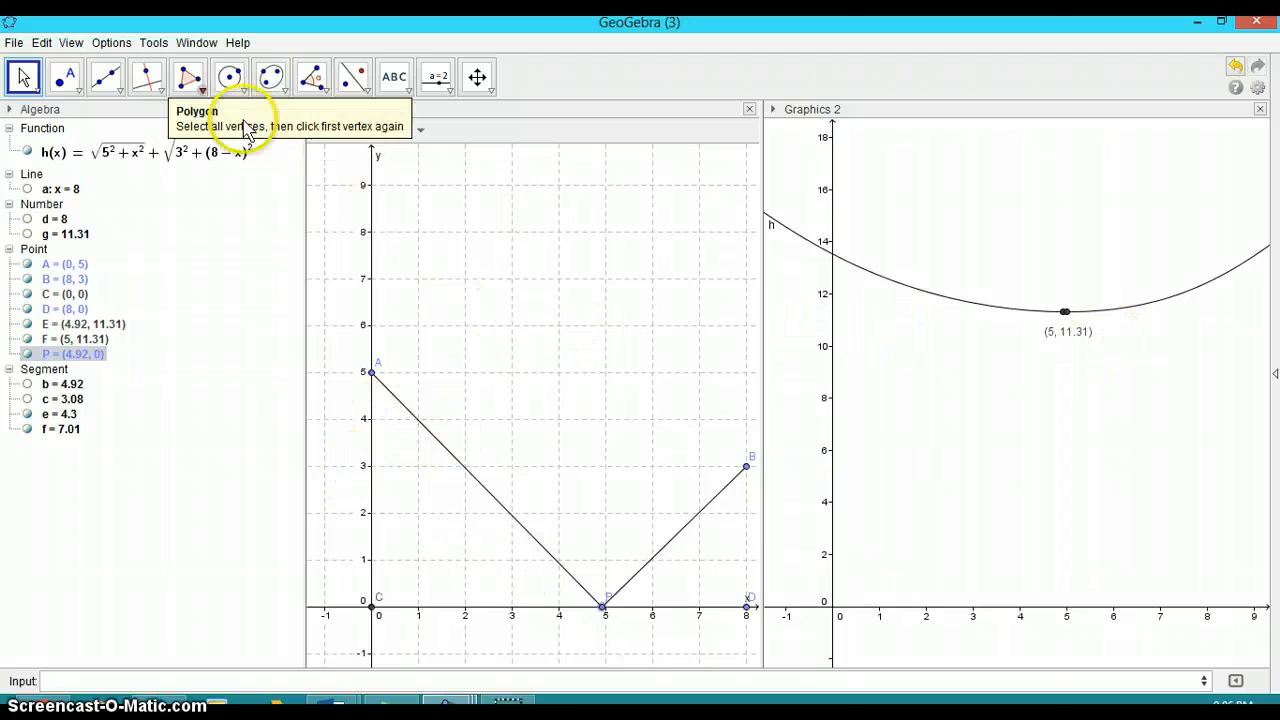
# Set the global rounding to 5 decimal places
pyautogui.click(152, 43)
pyautogui.moveTo(111, 49)
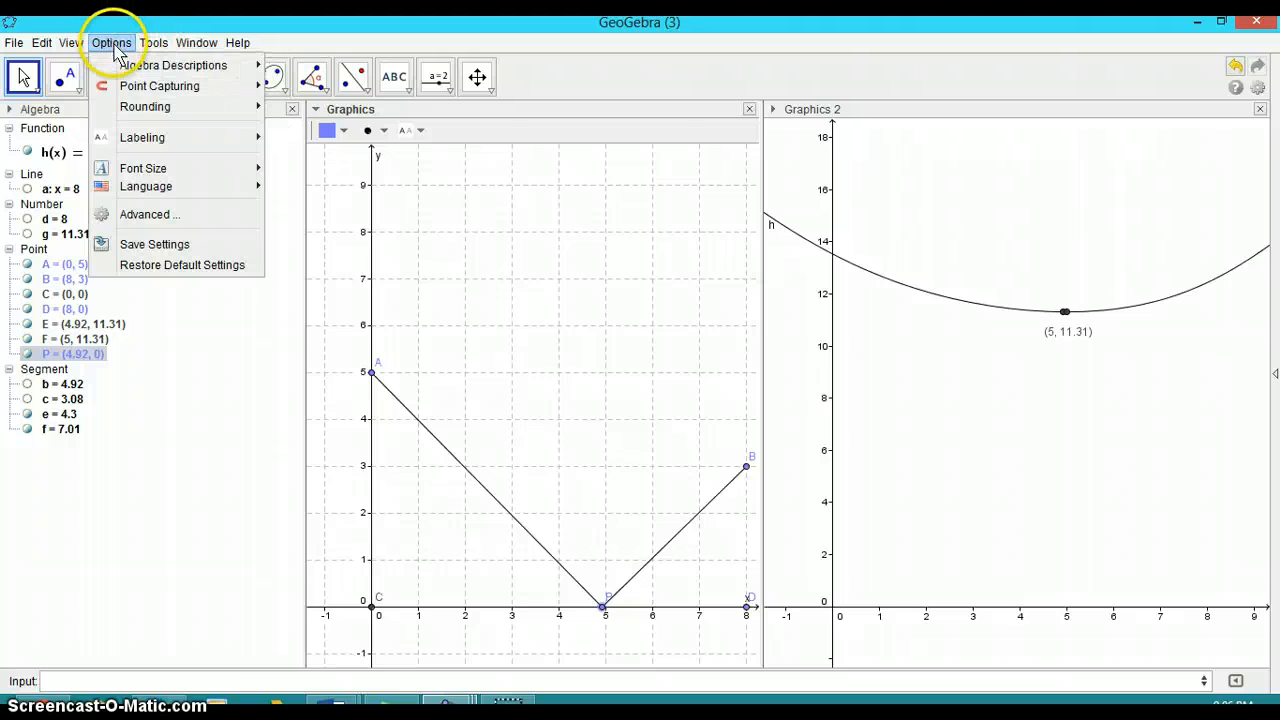
pyautogui.moveTo(200, 107)
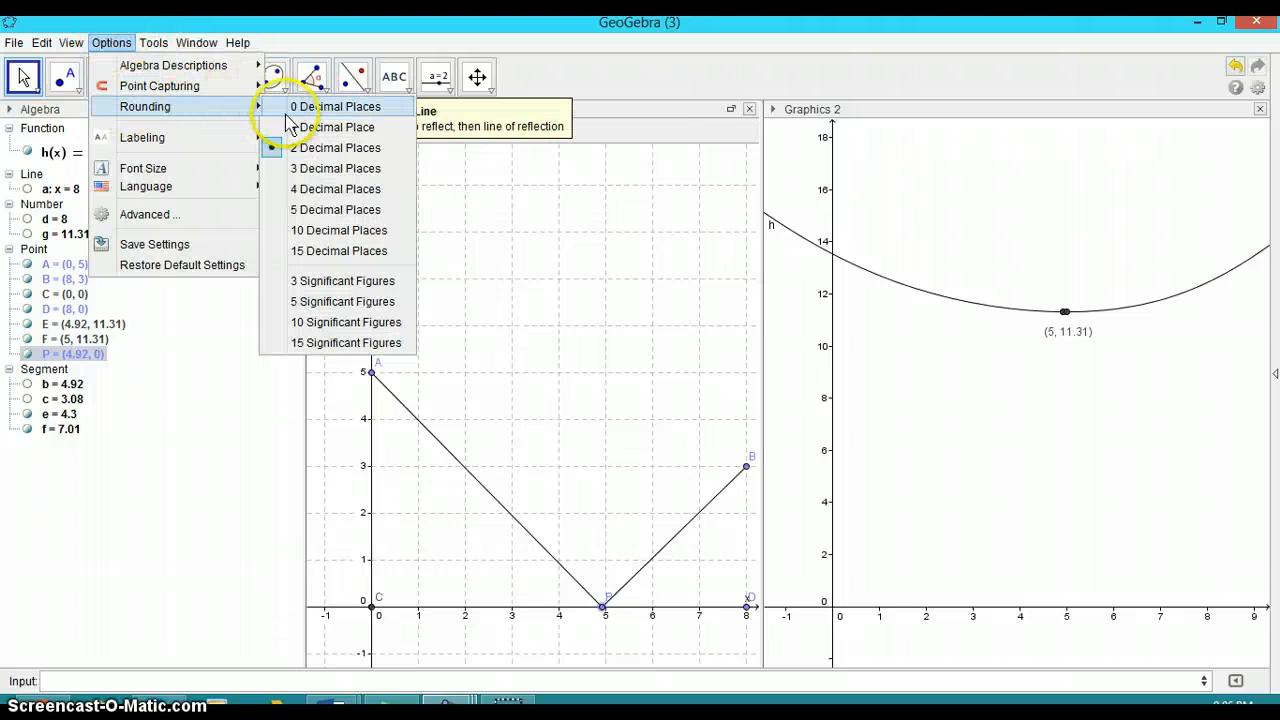
pyautogui.click(300, 210)
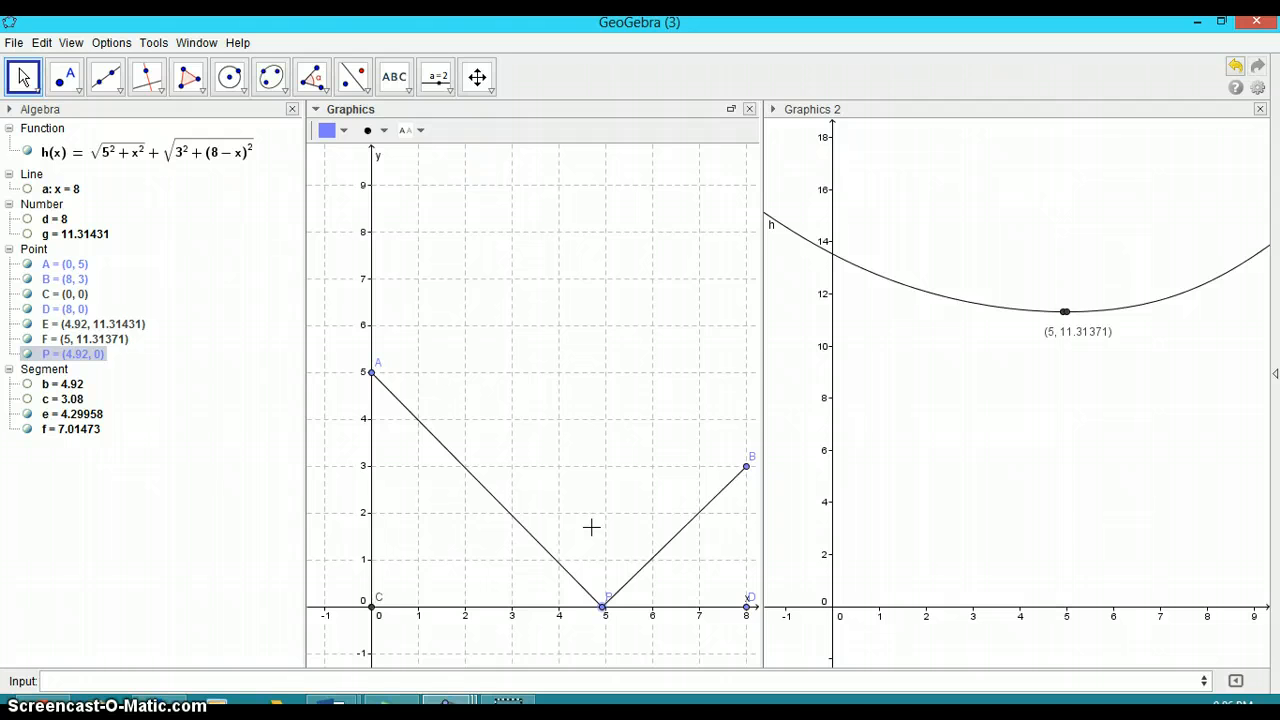
# Open the Graphics 2 preferences and label its x-axis Distance x (km)
pyautogui.click(1258, 95)
pyautogui.click(1208, 170)
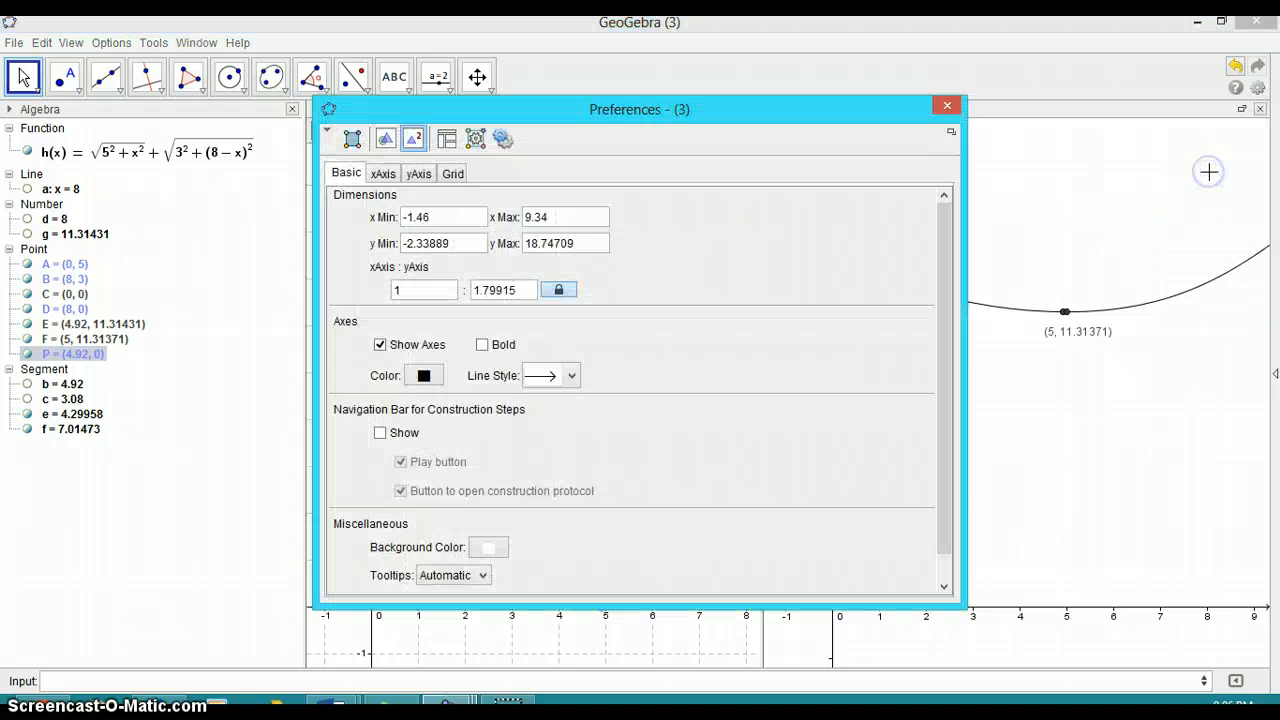
pyautogui.click(383, 173)
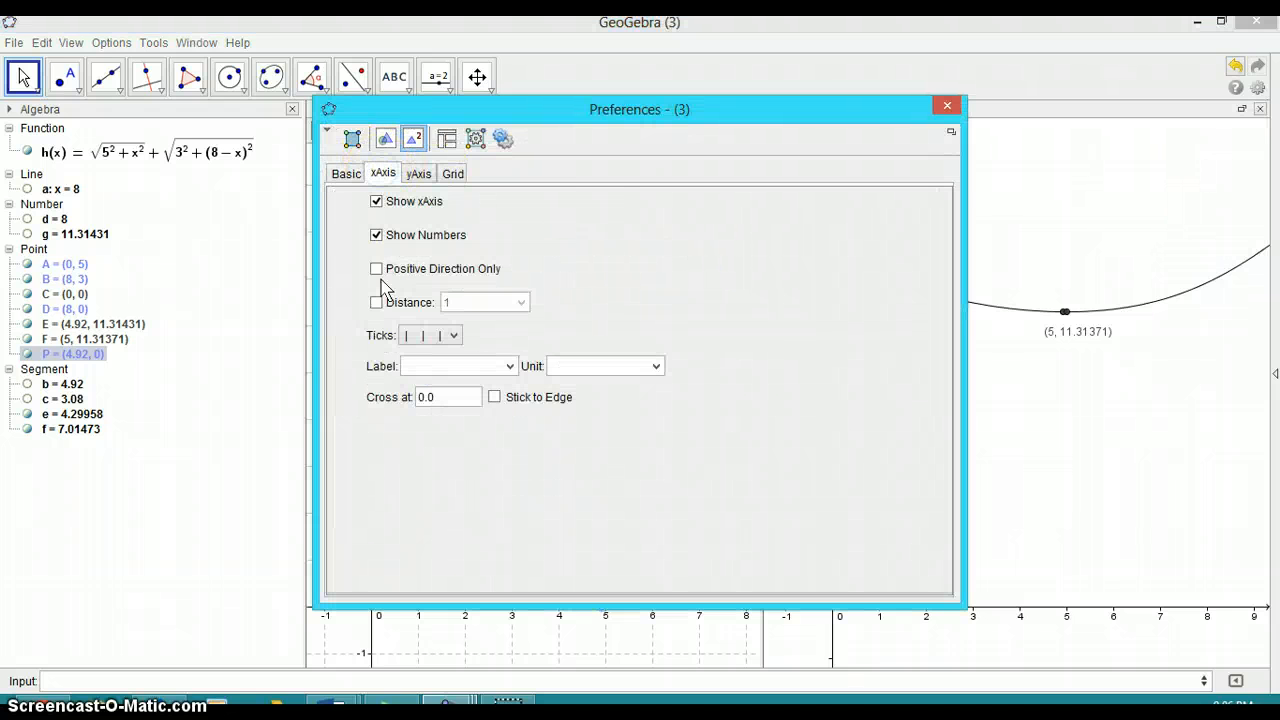
pyautogui.click(509, 367)
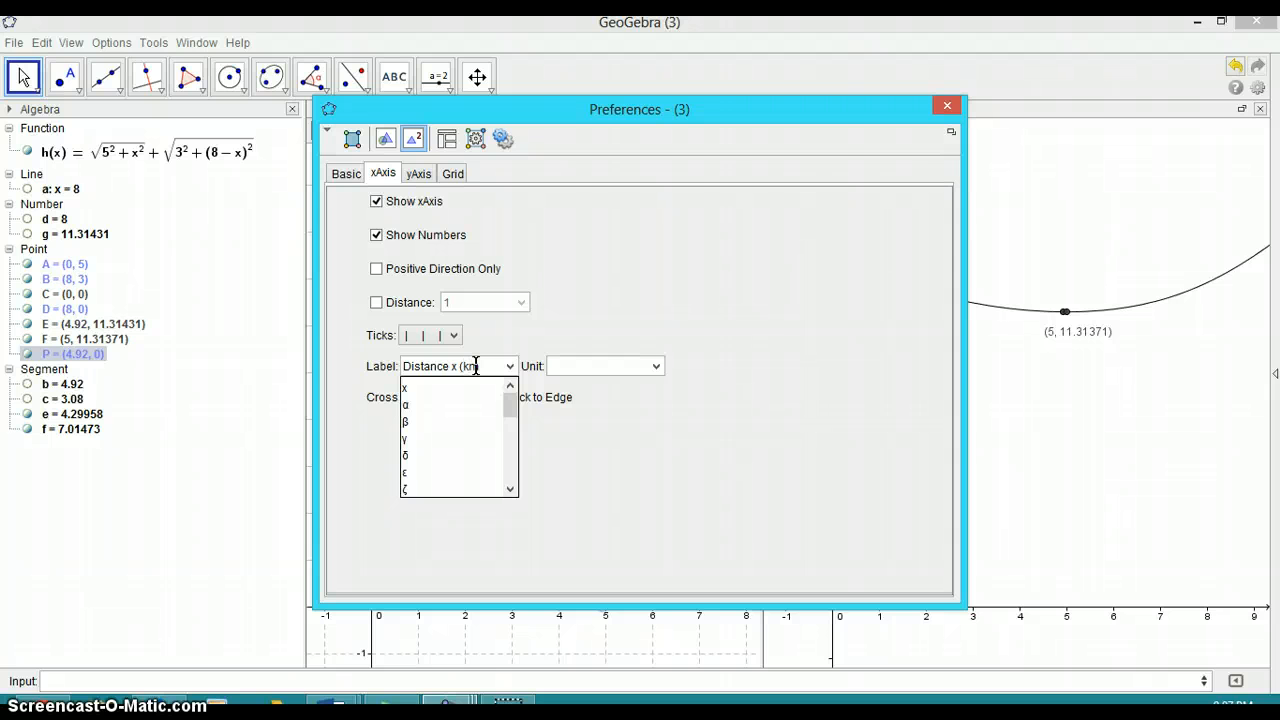
pyautogui.click(648, 478)
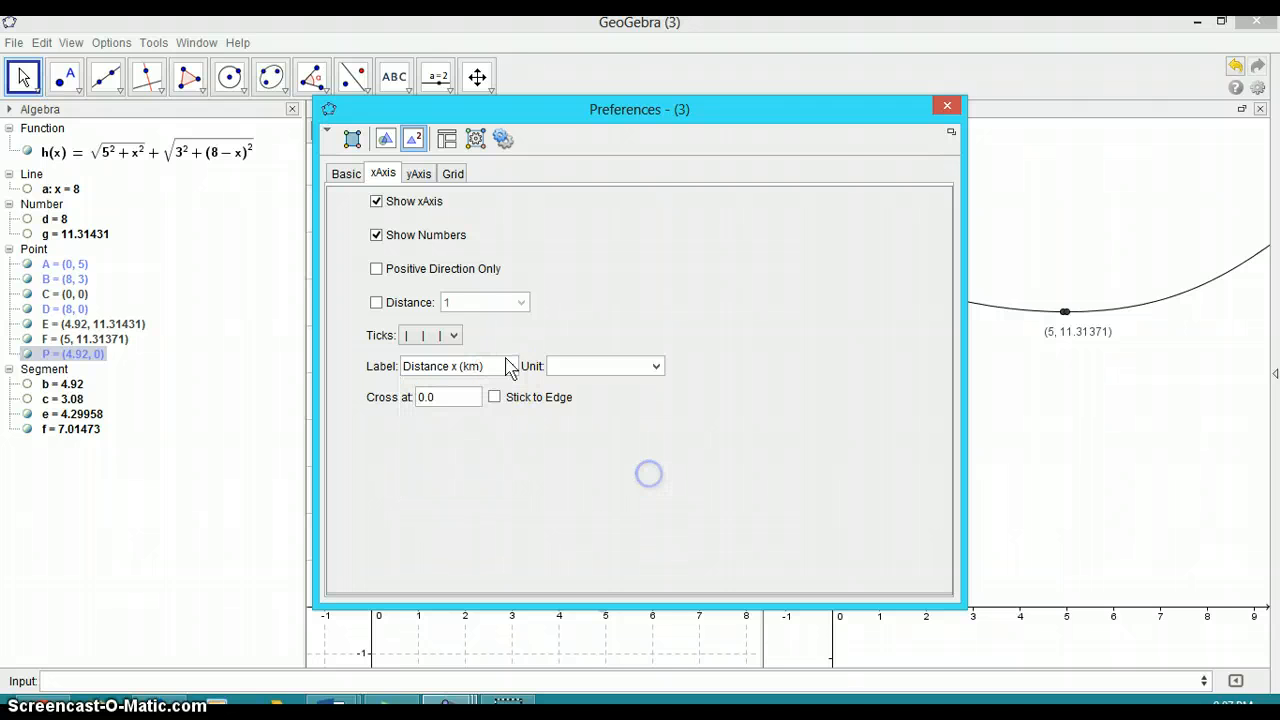
# Label the Graphics 2 y-axis Pipeline distance (km) and close the preferences
pyautogui.click(419, 174)
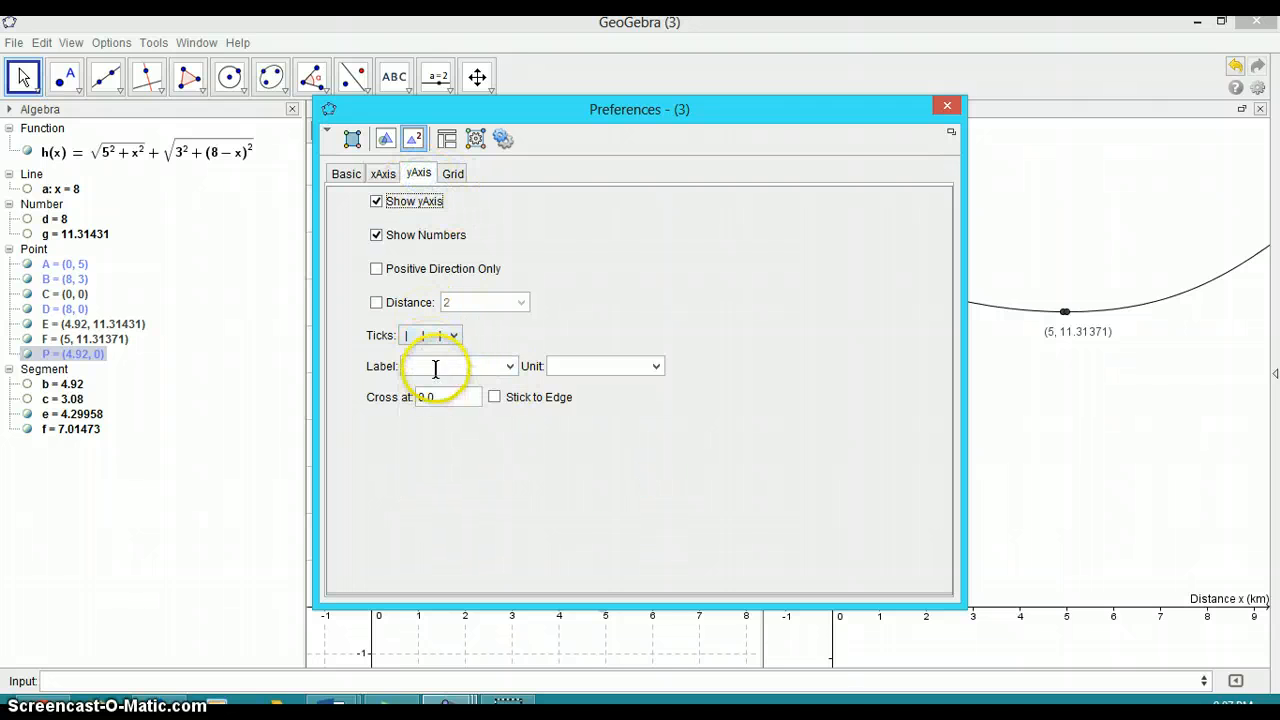
pyautogui.click(510, 367)
pyautogui.click(451, 366)
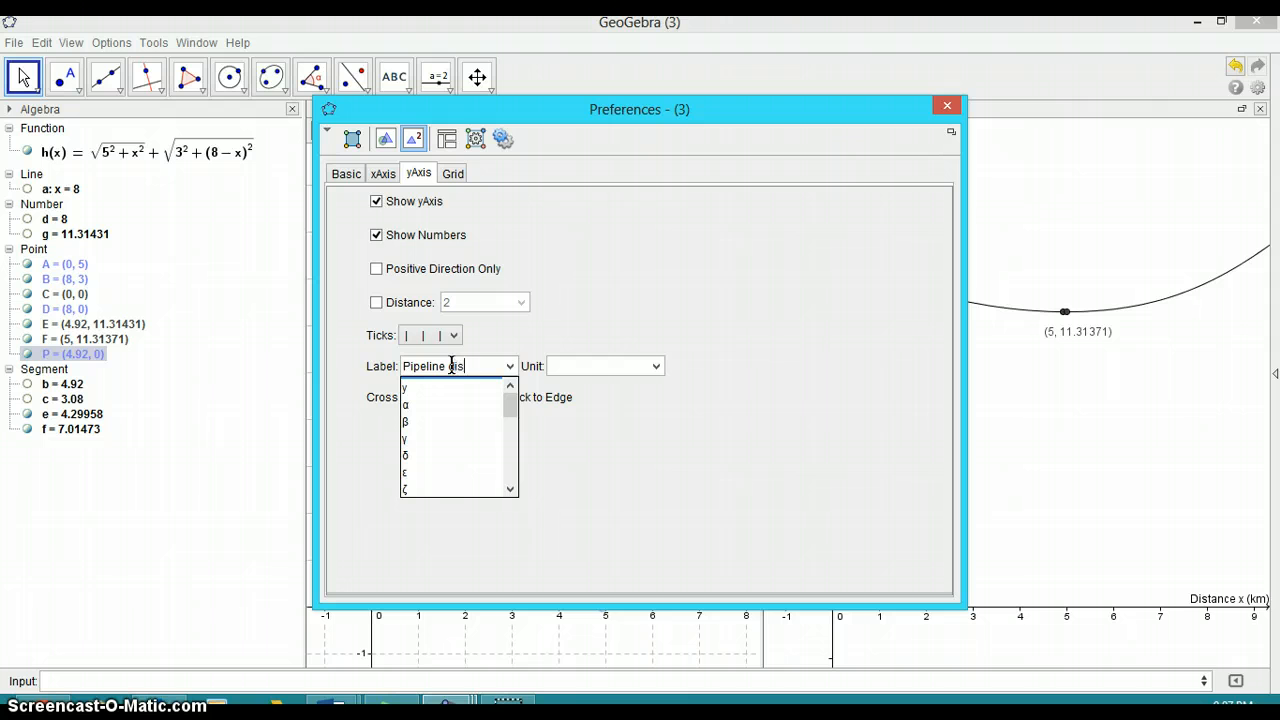
pyautogui.write('(km)')
pyautogui.click(677, 510)
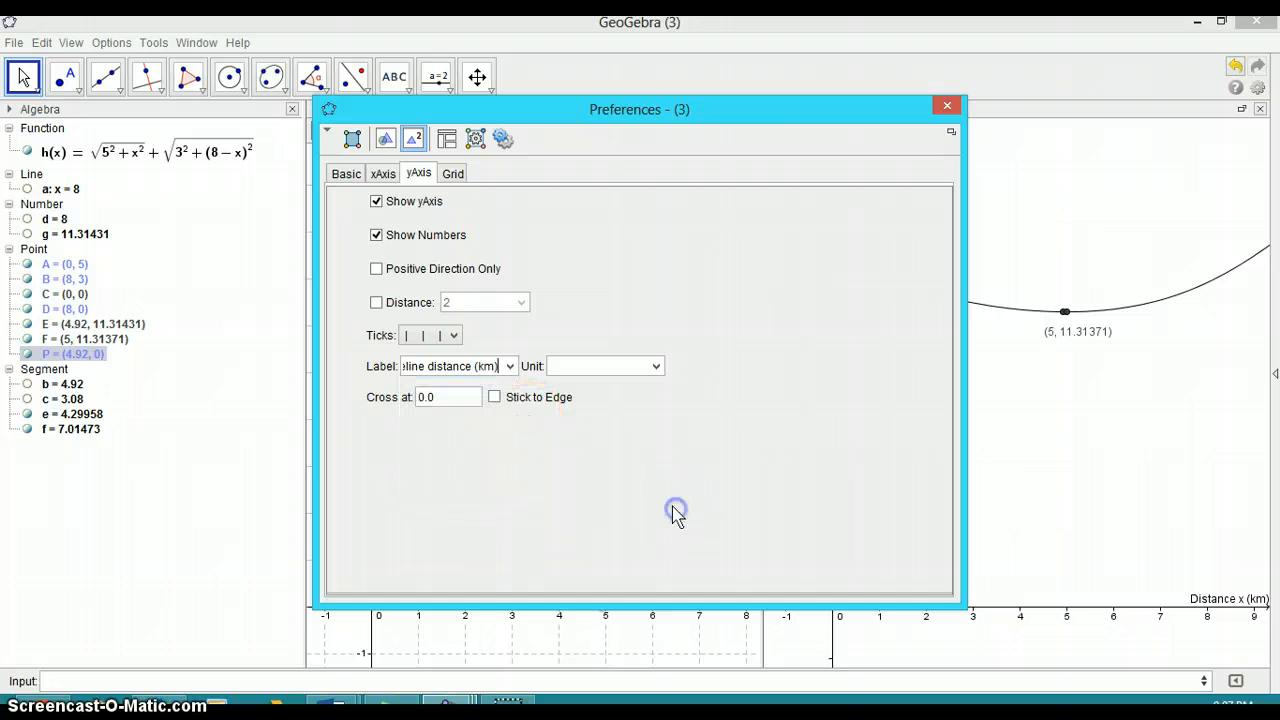
pyautogui.click(948, 106)
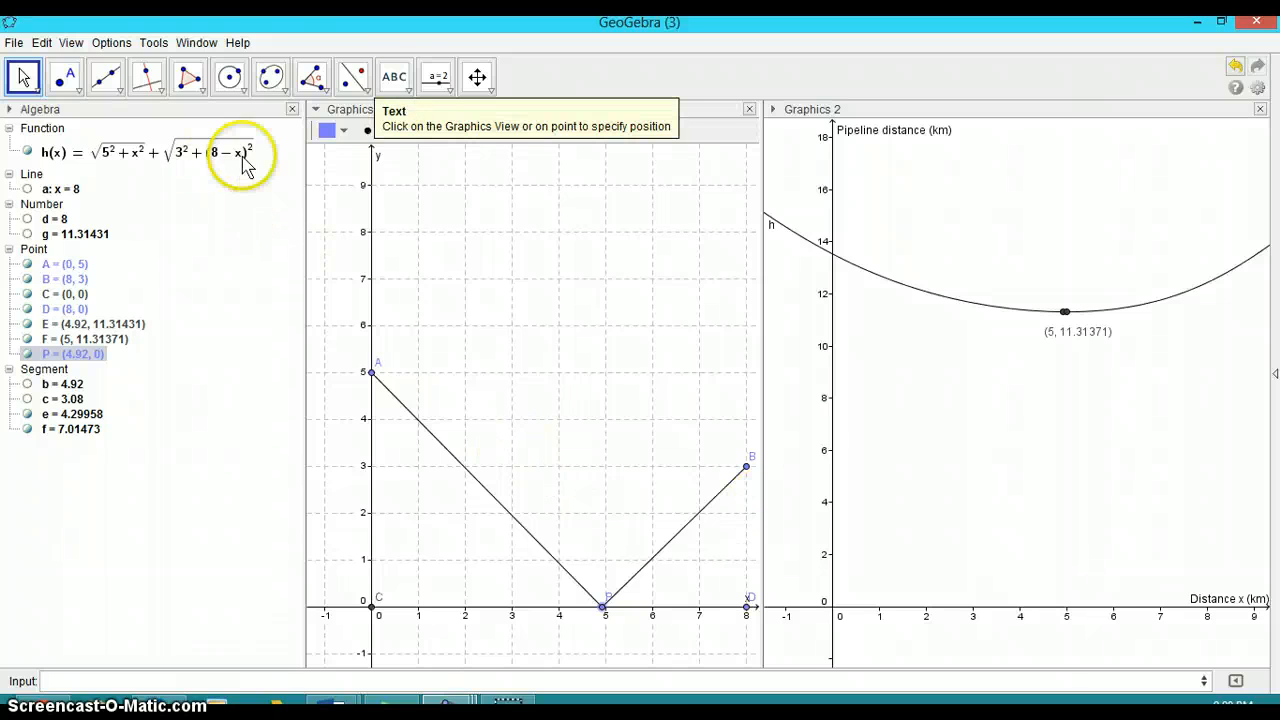
# Insert a text reading 'Distance d = ' linked to the number d in the Graphics view
pyautogui.click(394, 77)
pyautogui.click(440, 218)
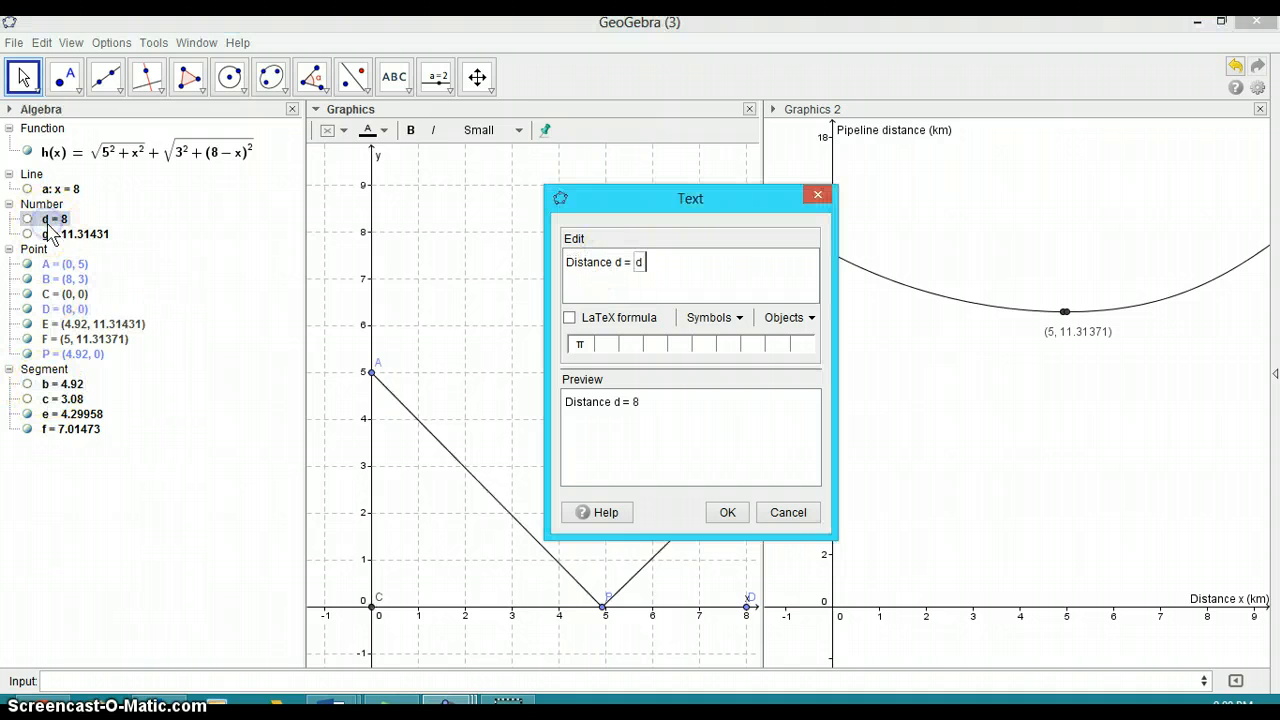
pyautogui.click(727, 512)
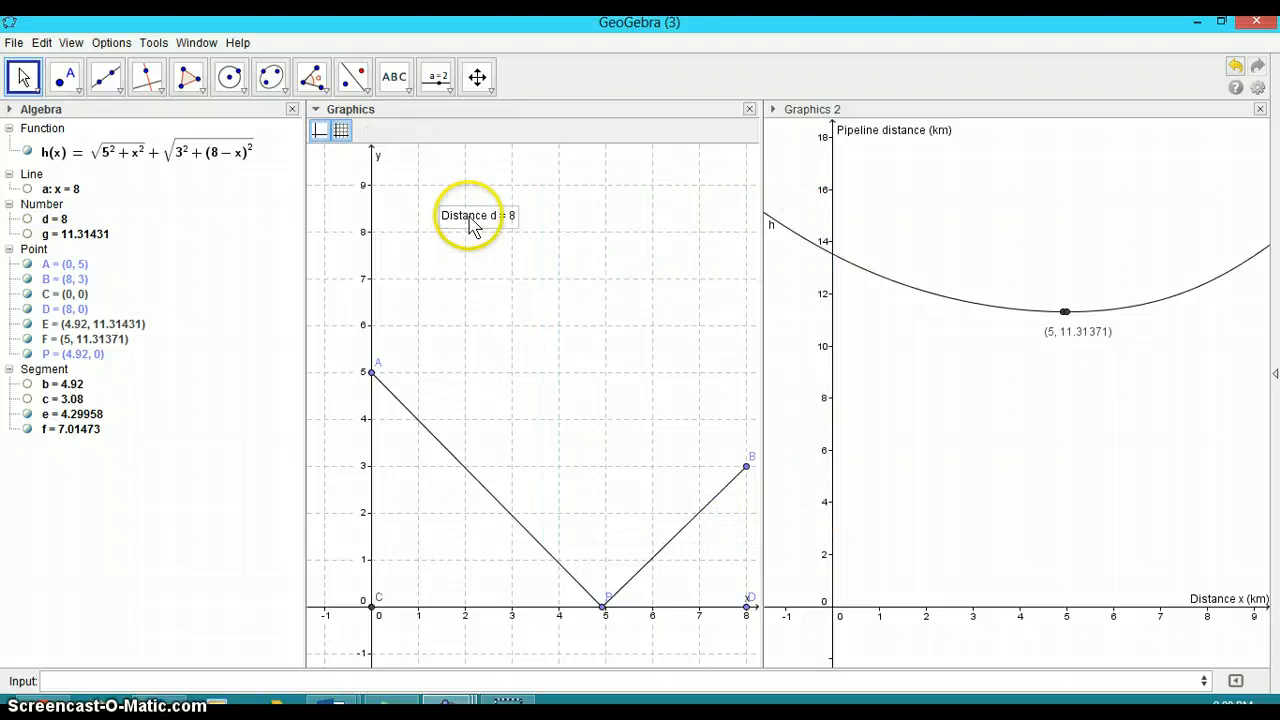
# Insert a text 'Distance x = ' linked to segment b and place it below the first text
pyautogui.click(400, 88)
pyautogui.click(396, 82)
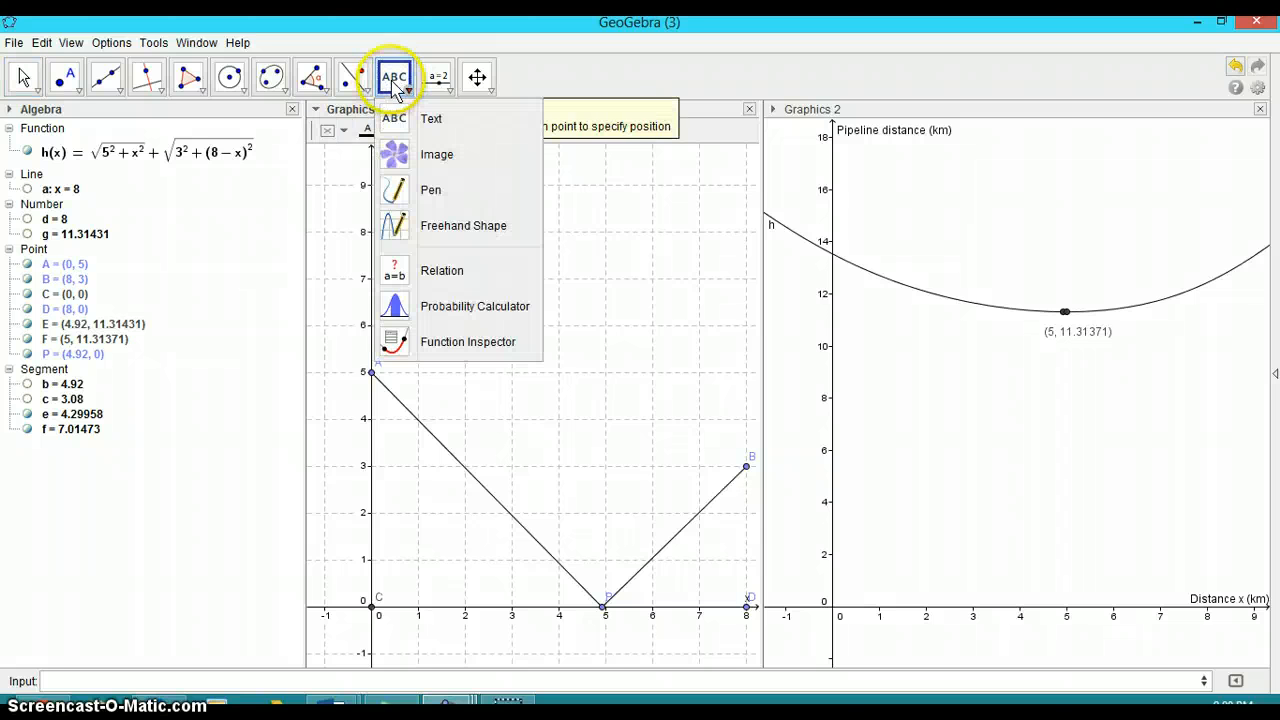
pyautogui.click(580, 408)
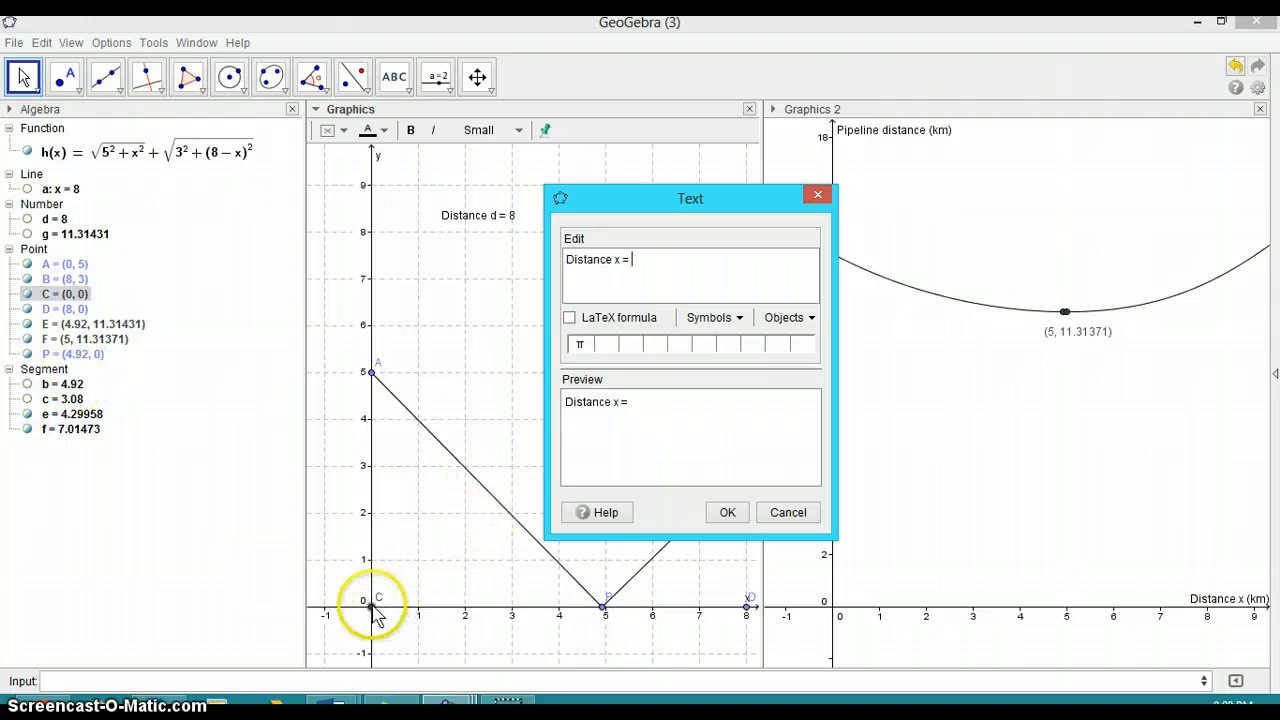
pyautogui.click(58, 385)
pyautogui.click(727, 512)
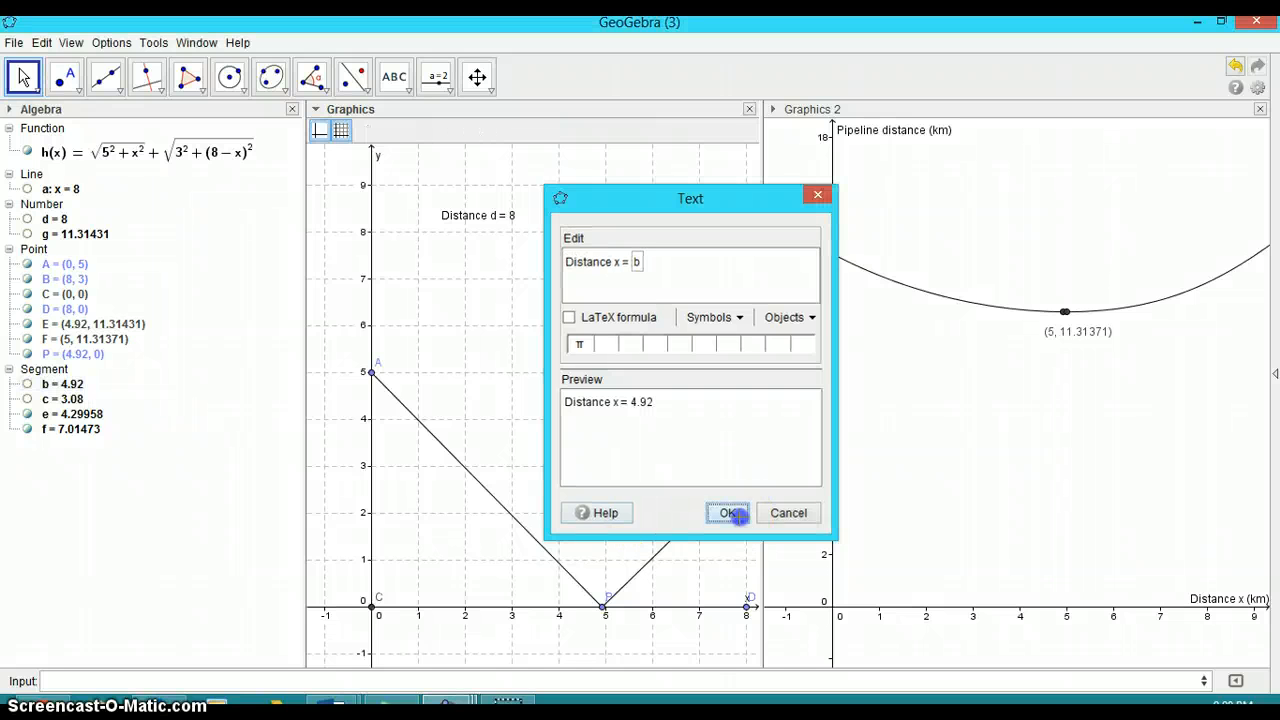
pyautogui.moveTo(623, 317); pyautogui.dragTo(446, 251)
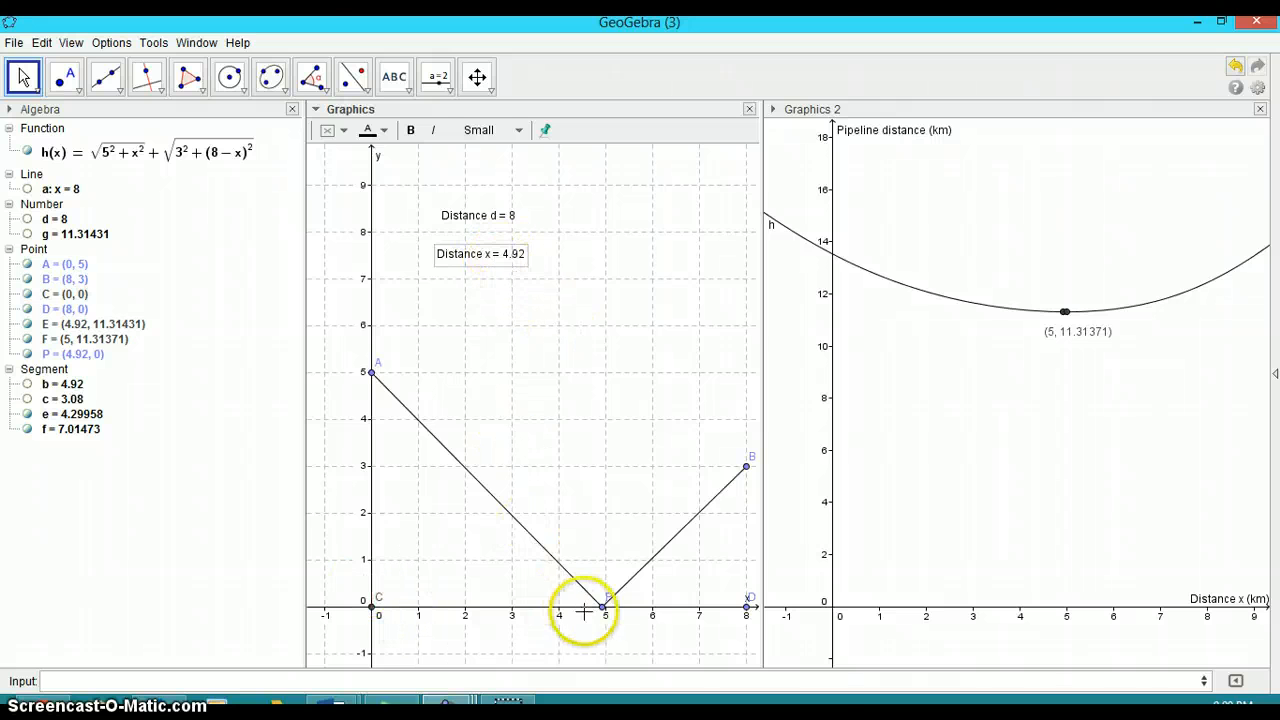
# Drag point P to x = 5 and move point B up to (8, 4)
pyautogui.moveTo(603, 617)
pyautogui.mouseDown()
pyautogui.moveTo(559, 613)
pyautogui.moveTo(609, 628)
pyautogui.moveTo(508, 622)
pyautogui.moveTo(607, 625)
pyautogui.mouseUp()
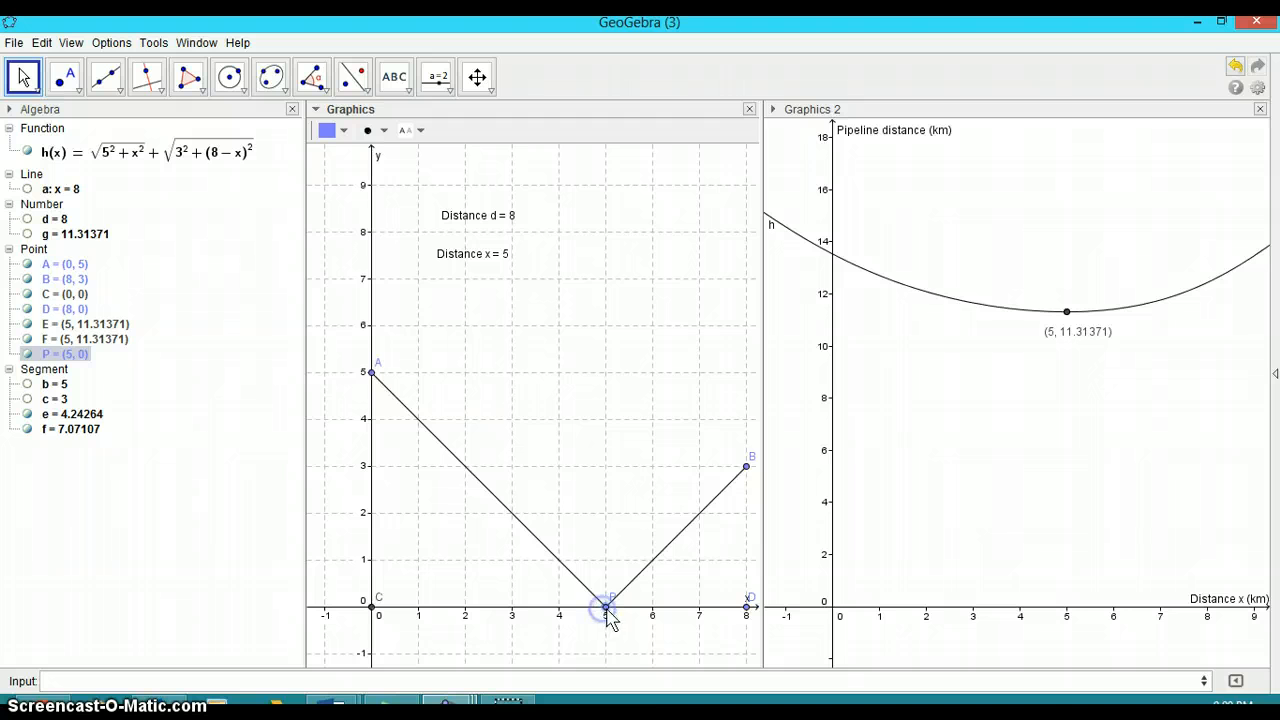
pyautogui.moveTo(604, 615)
pyautogui.mouseDown()
pyautogui.moveTo(592, 617)
pyautogui.moveTo(640, 622)
pyautogui.moveTo(612, 622)
pyautogui.mouseUp()
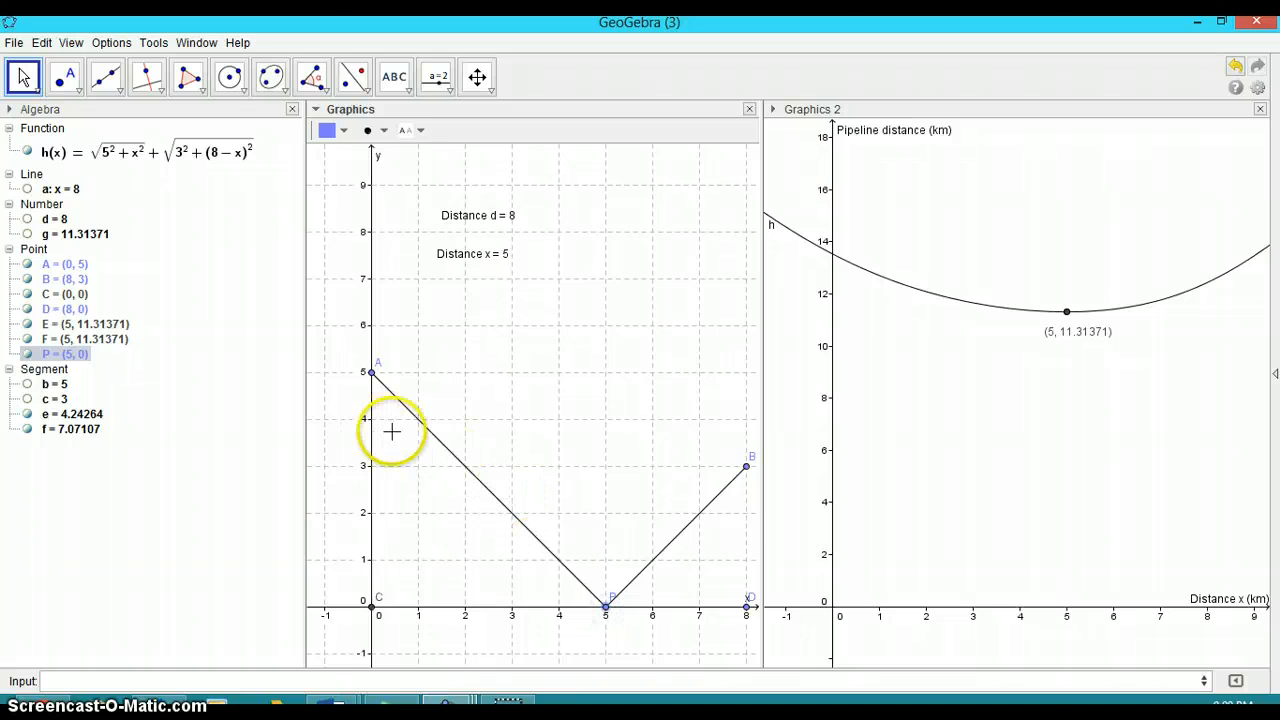
pyautogui.moveTo(746, 467); pyautogui.dragTo(744, 428)
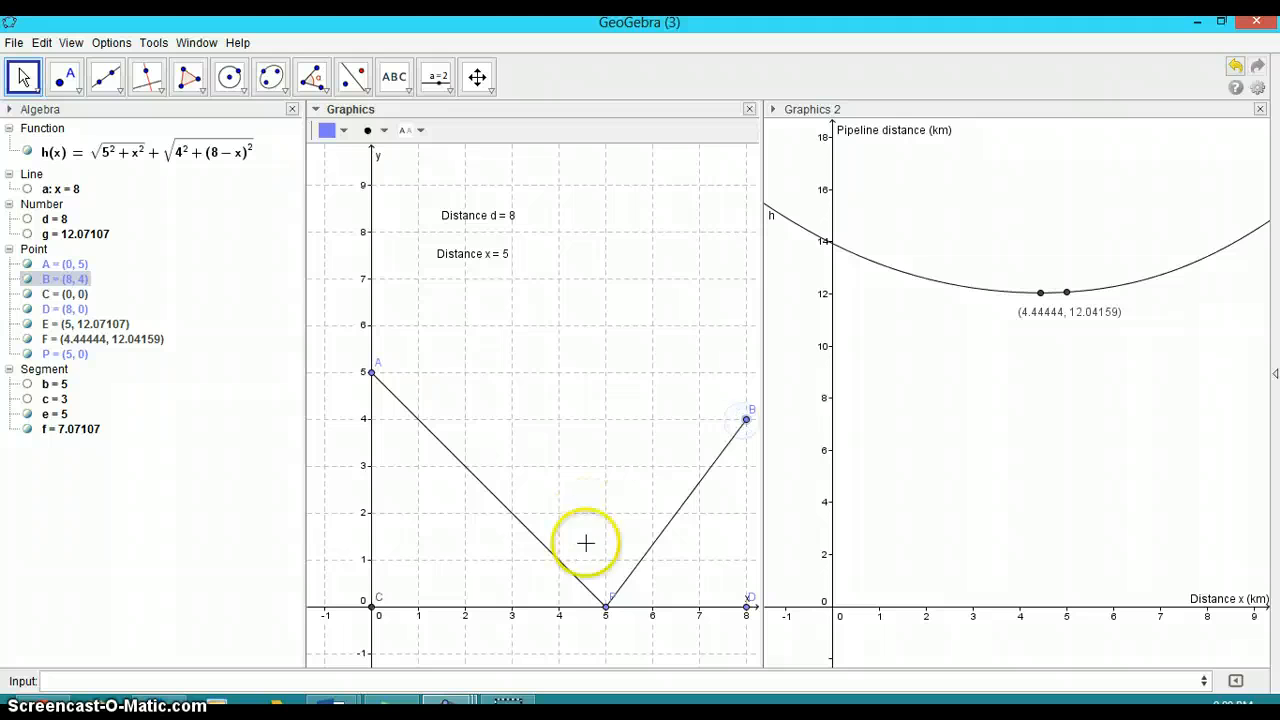
# Drag point P along the x-axis to about x = 2.84
pyautogui.click(604, 608)
pyautogui.moveTo(606, 609); pyautogui.dragTo(581, 619)
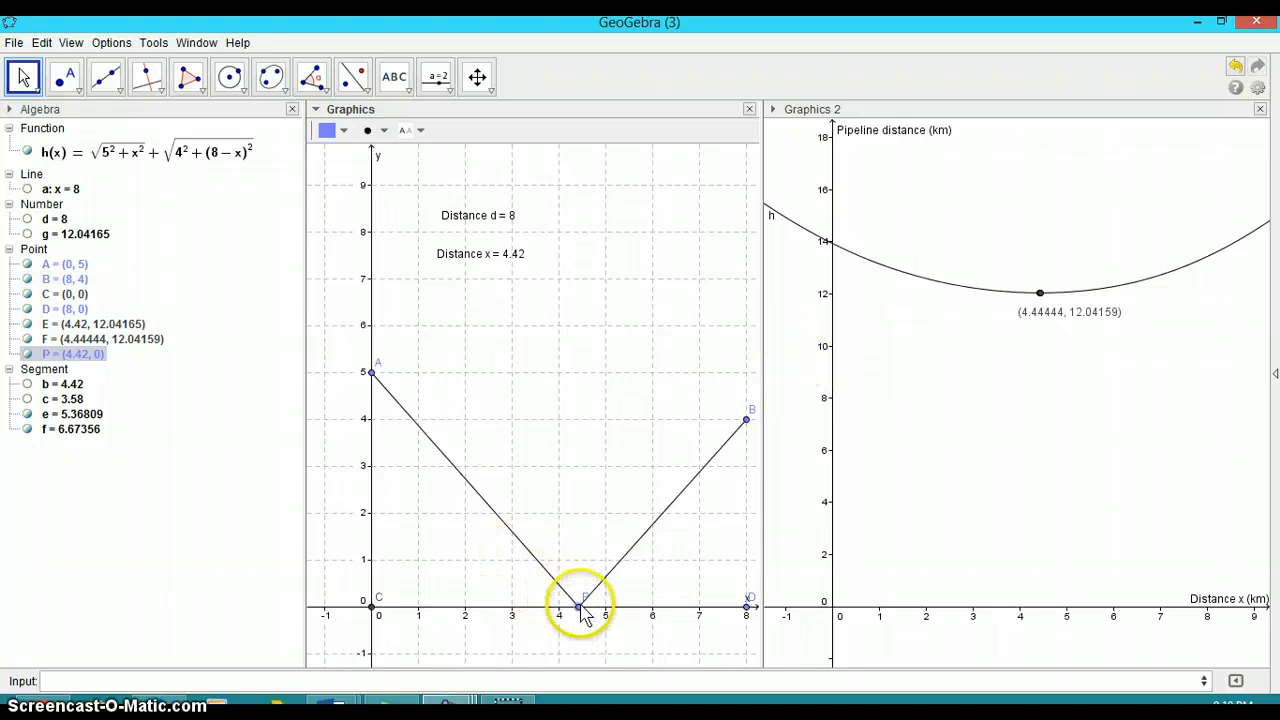
pyautogui.moveTo(579, 607); pyautogui.dragTo(504, 607)
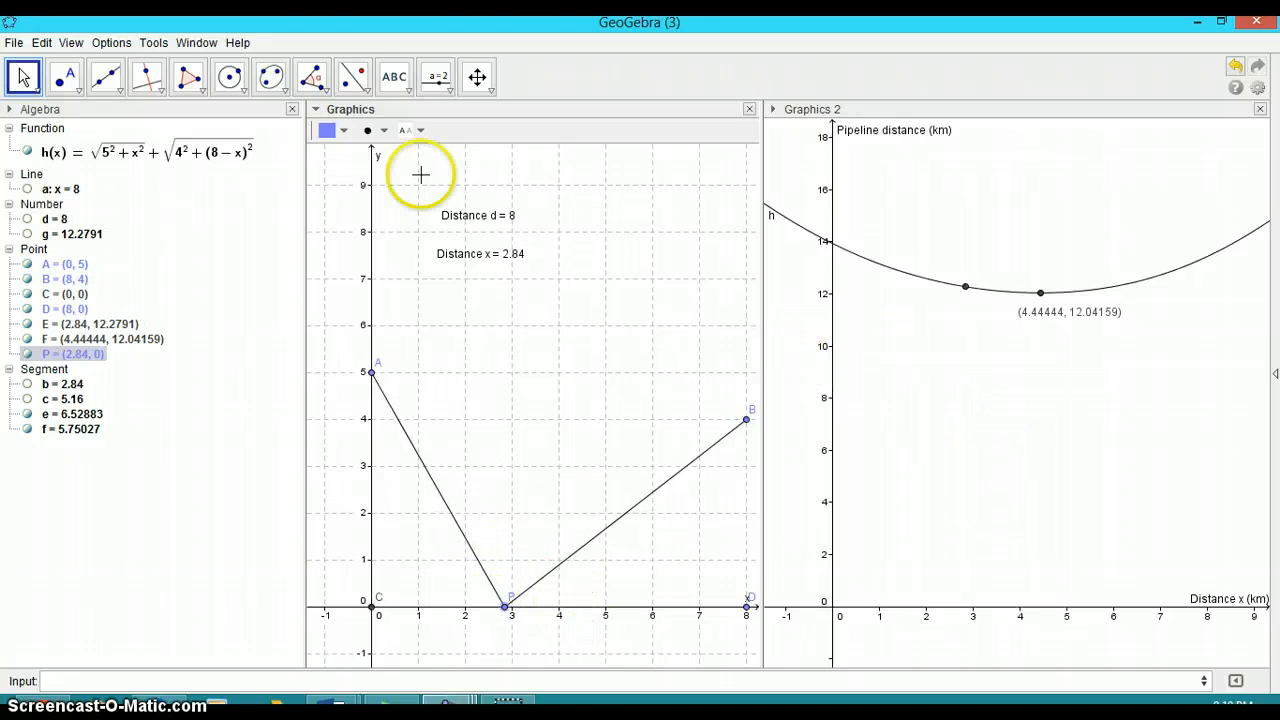
# Rearrange the panels so Graphics 2 sits beside a wider Graphics view
pyautogui.moveTo(838, 109); pyautogui.dragTo(843, 113)
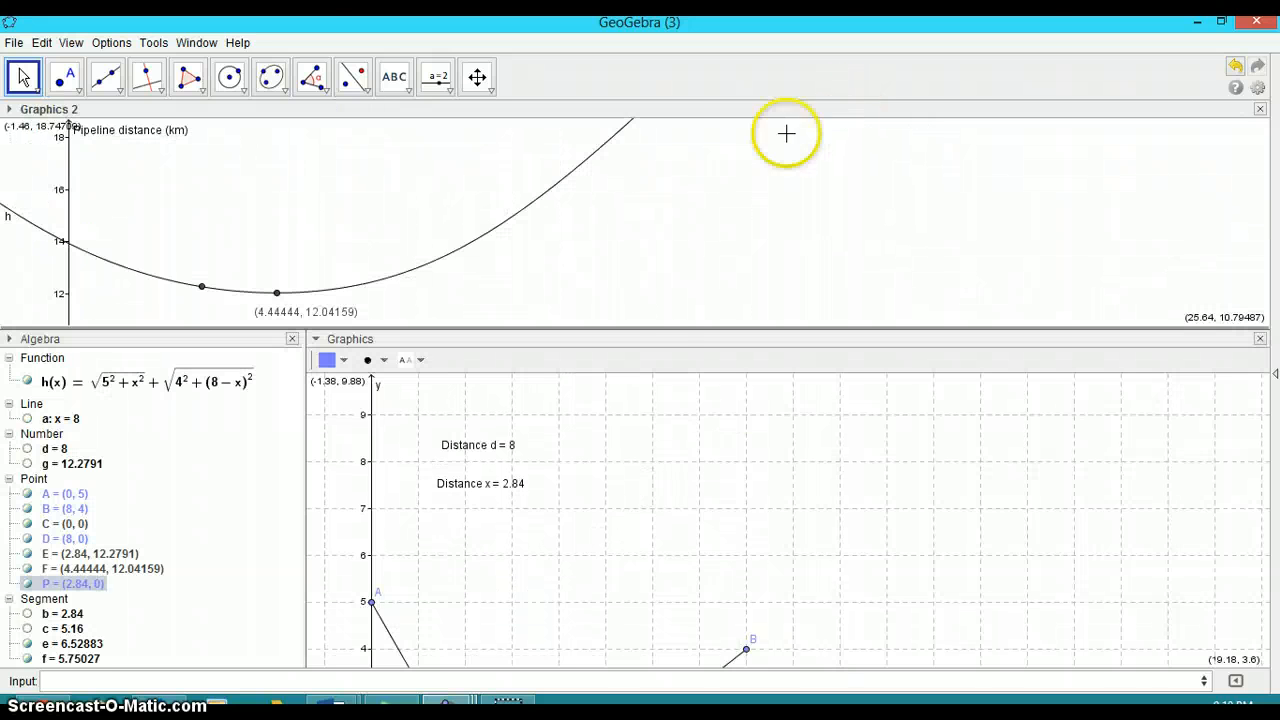
pyautogui.rightClick(770, 260)
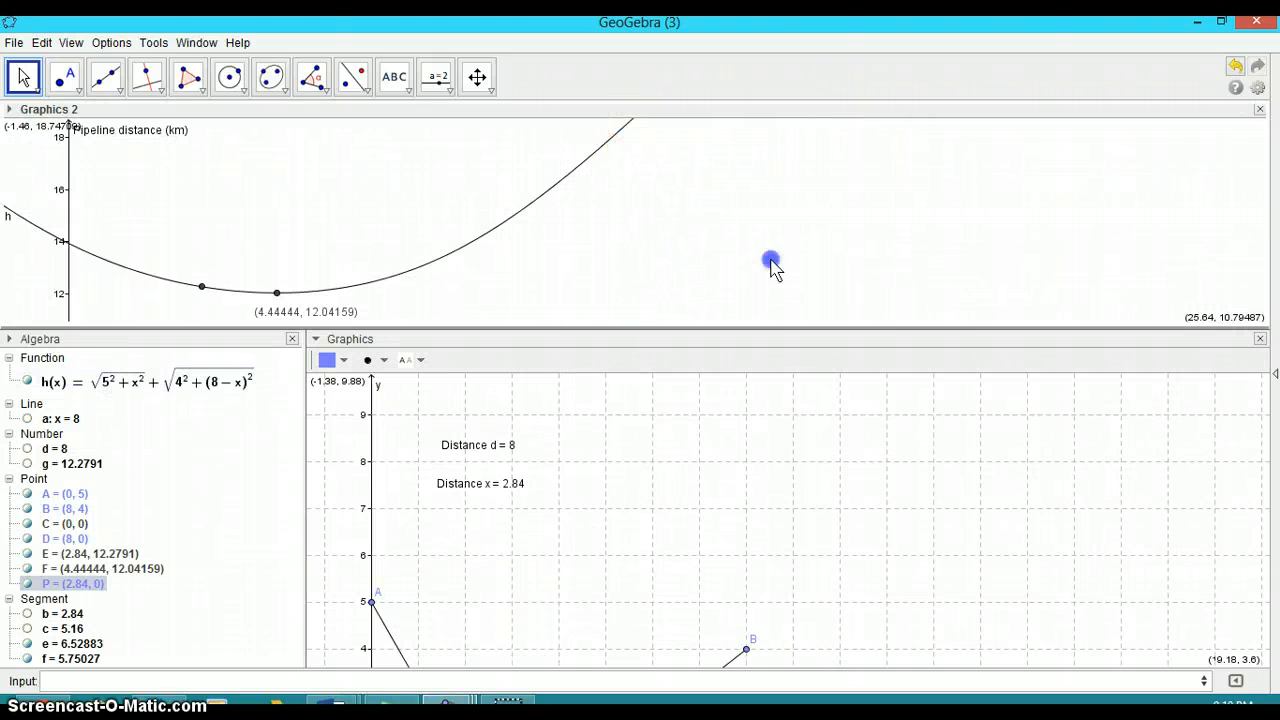
pyautogui.moveTo(773, 266); pyautogui.dragTo(947, 365)
pyautogui.moveTo(1275, 372); pyautogui.dragTo(1249, 457)
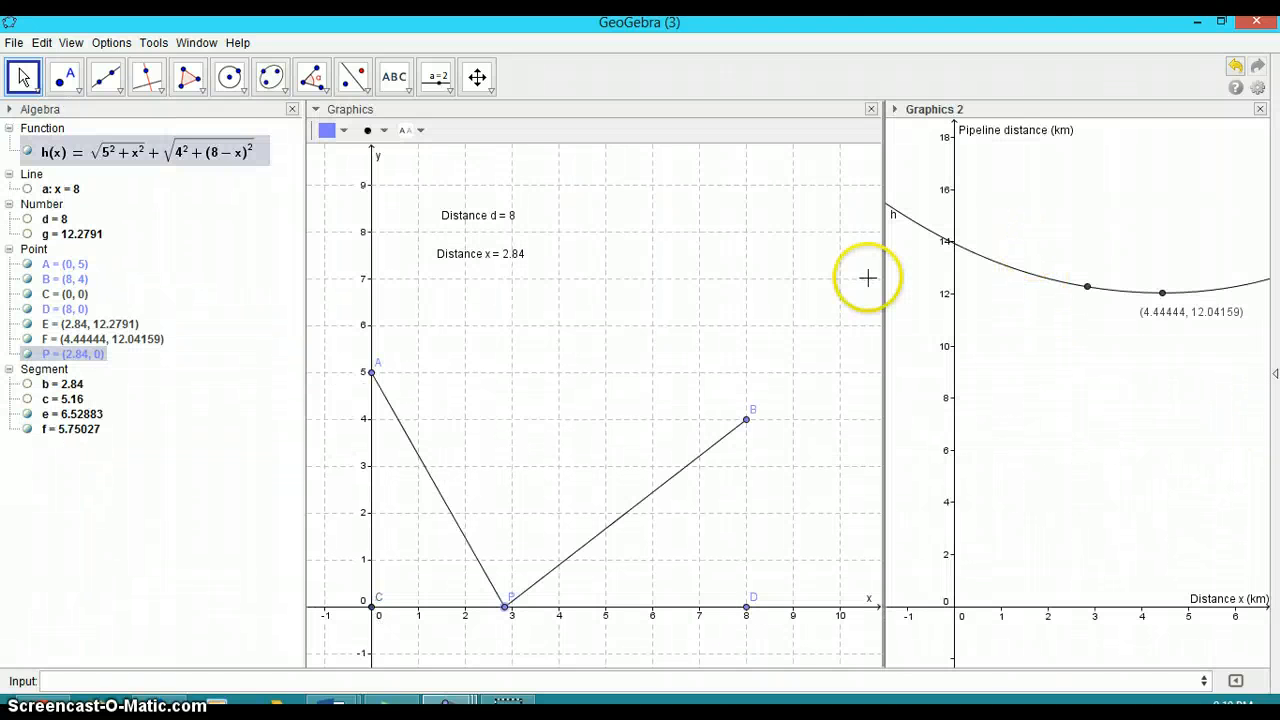
pyautogui.moveTo(882, 277); pyautogui.dragTo(805, 276)
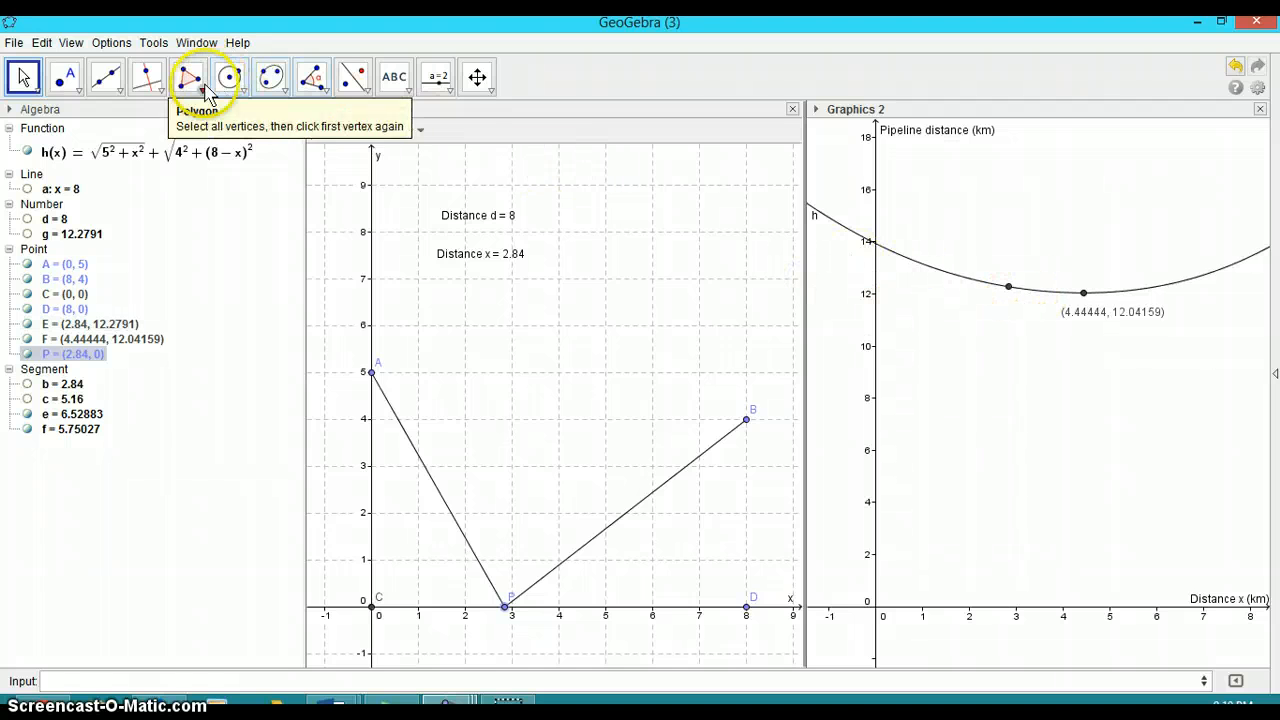
# Draw a line through minimum point F perpendicular to the y-axis in Graphics 2
pyautogui.click(145, 88)
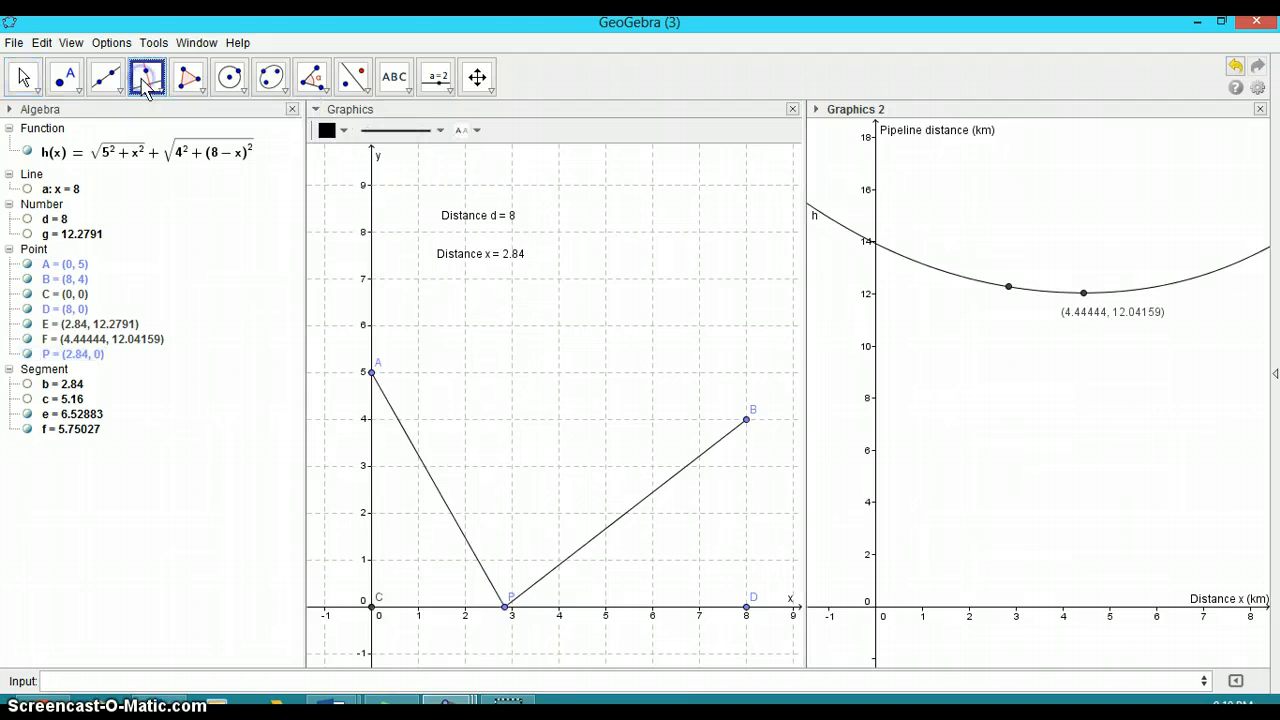
pyautogui.click(1083, 294)
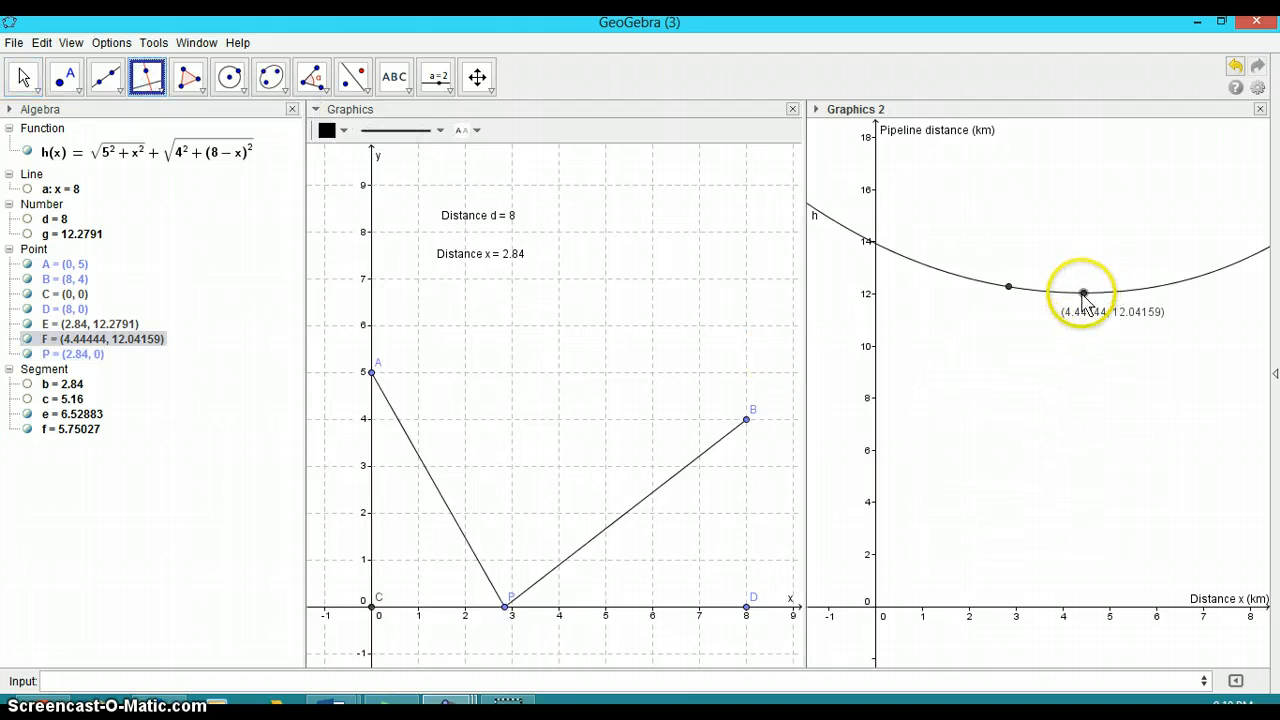
pyautogui.click(877, 289)
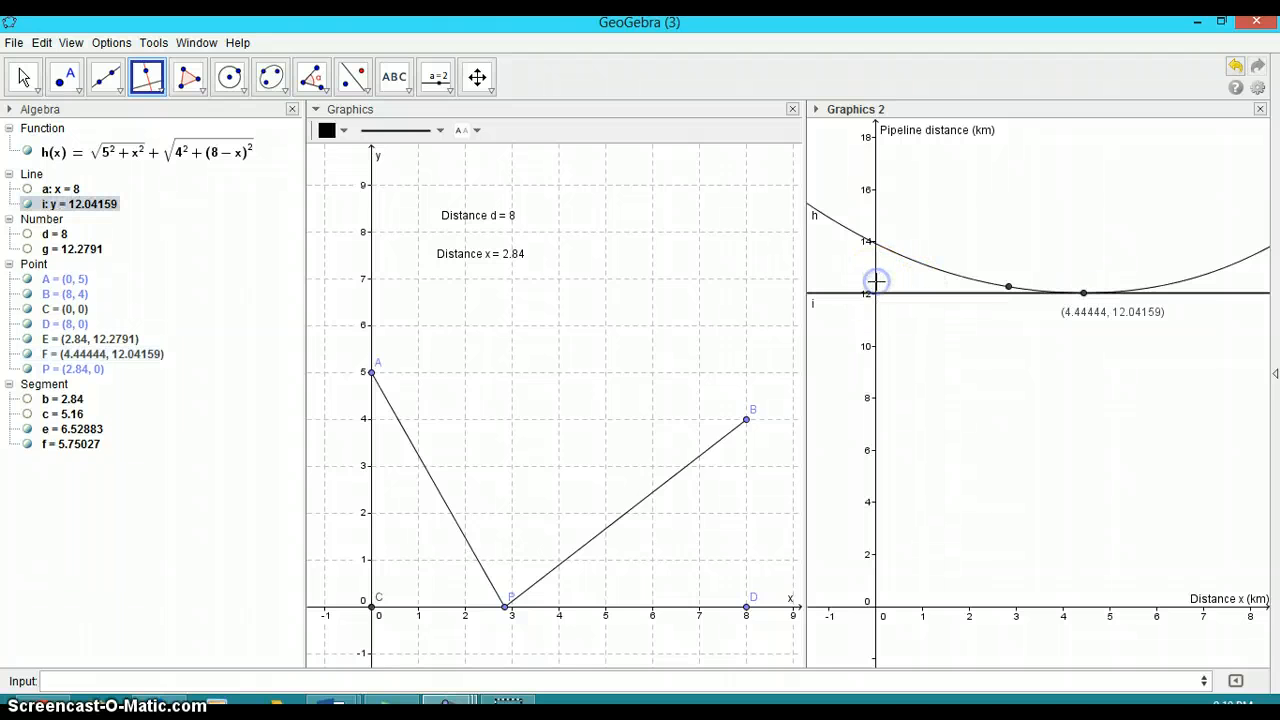
pyautogui.click(1083, 295)
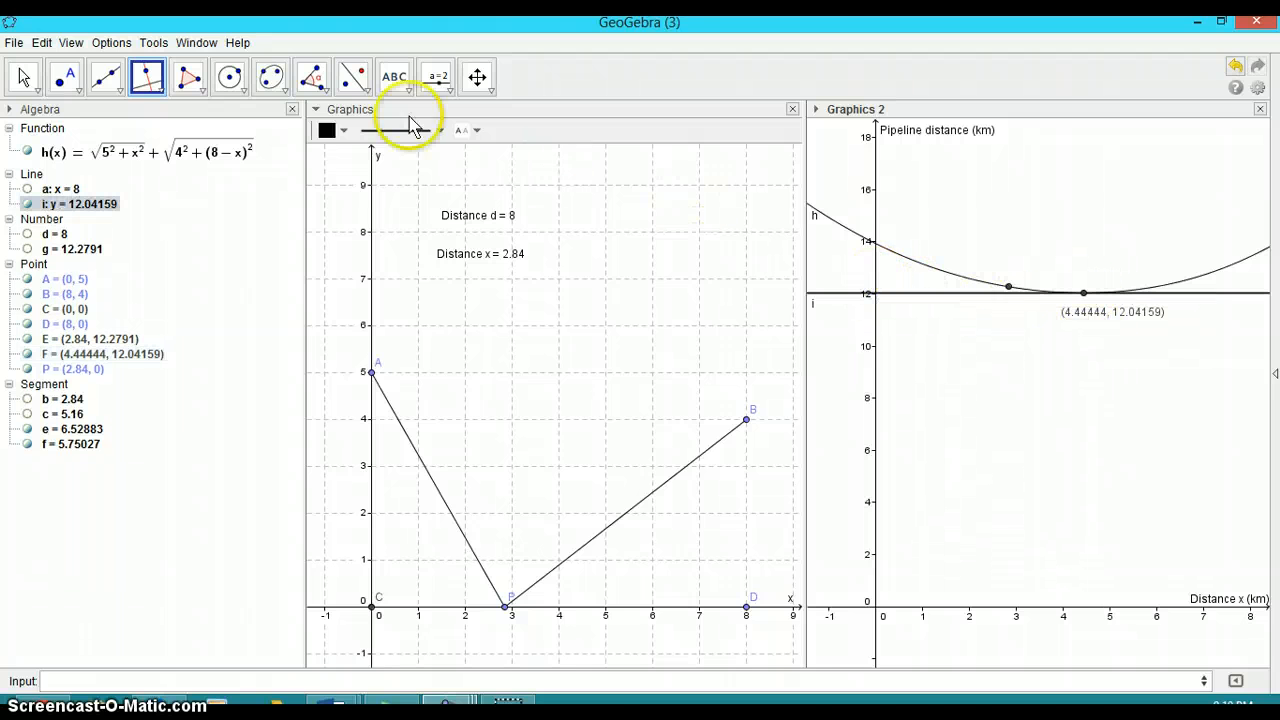
# Intersect the new horizontal line with the y-axis to create point G
pyautogui.click(120, 88)
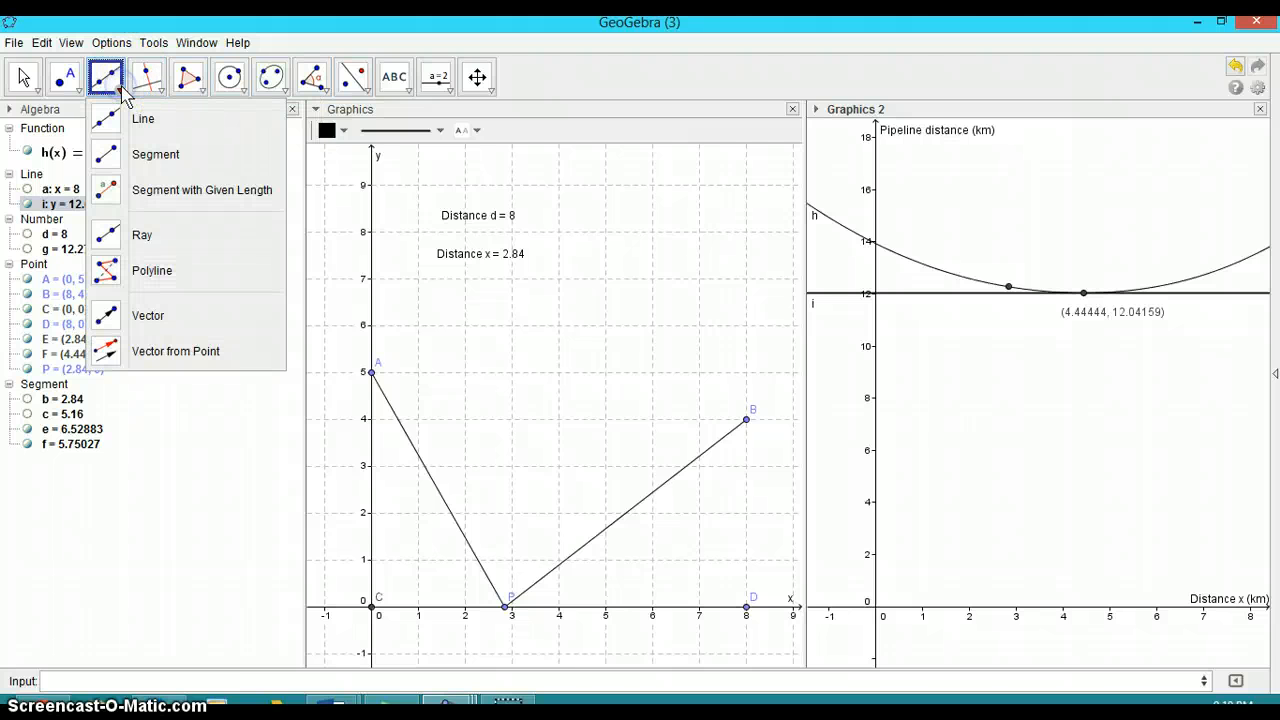
pyautogui.moveTo(76, 88)
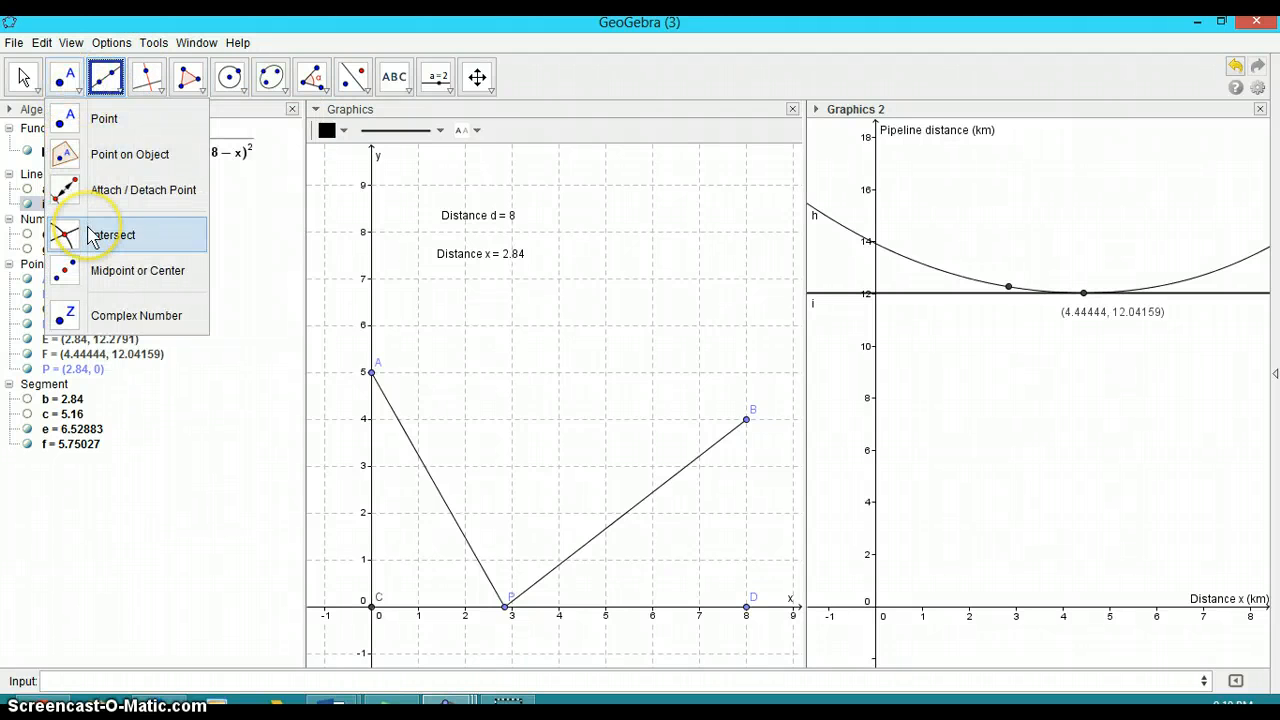
pyautogui.click(106, 78)
pyautogui.click(64, 78)
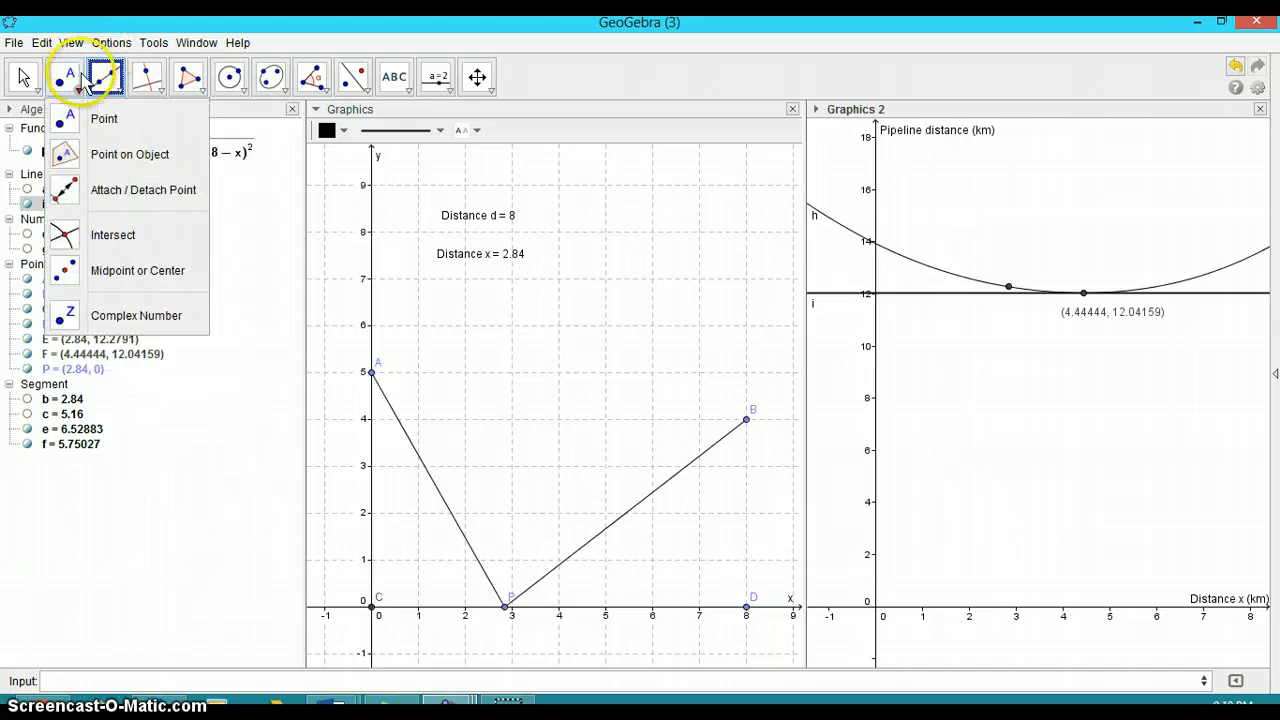
pyautogui.click(106, 80)
pyautogui.click(72, 82)
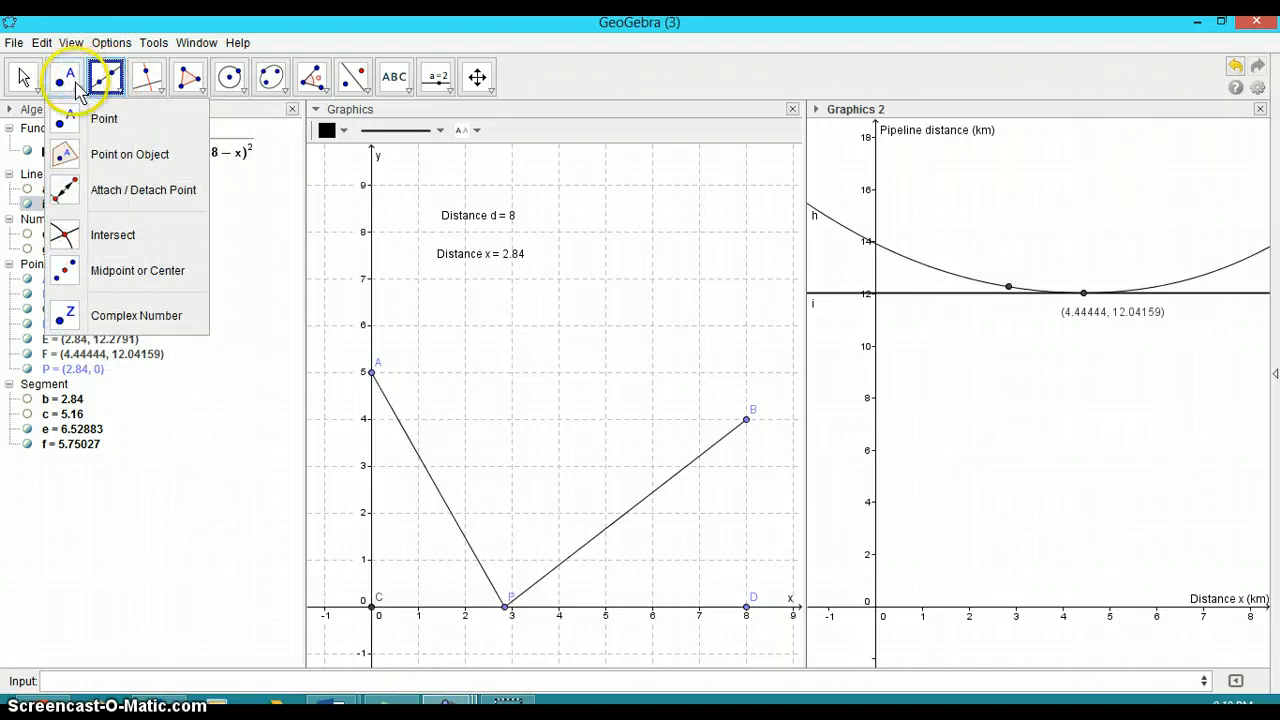
pyautogui.click(92, 242)
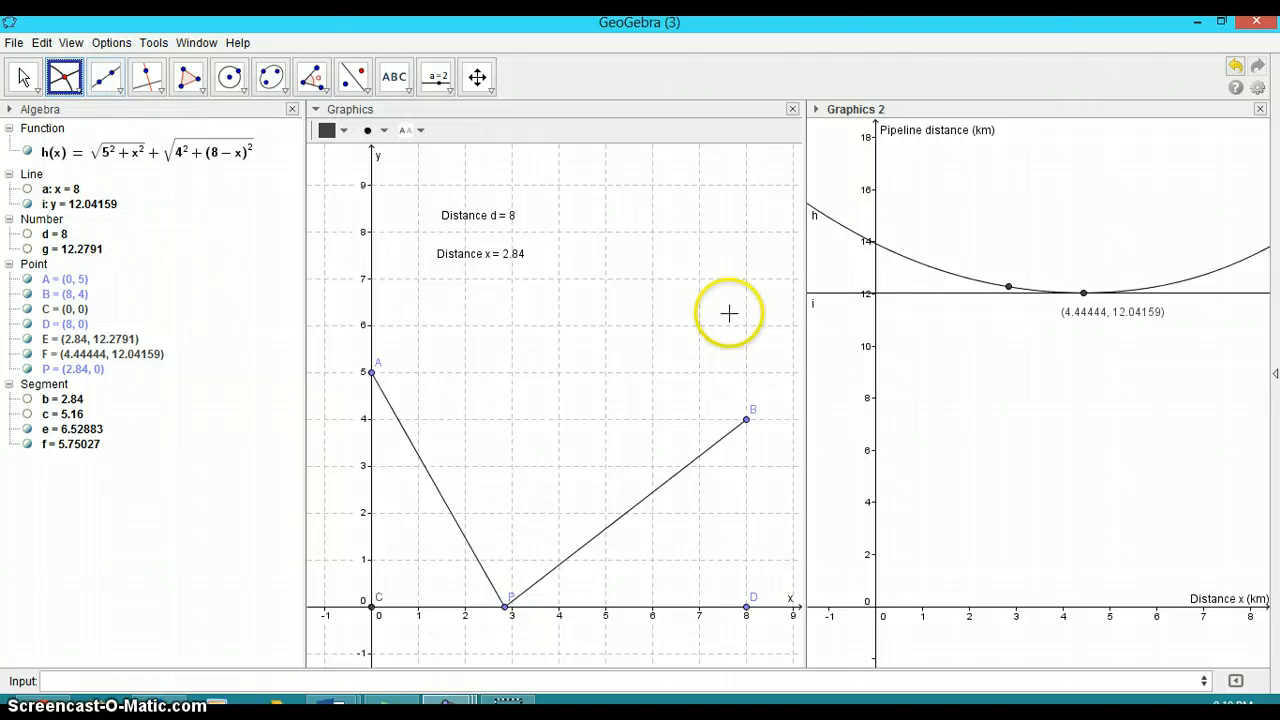
pyautogui.click(877, 297)
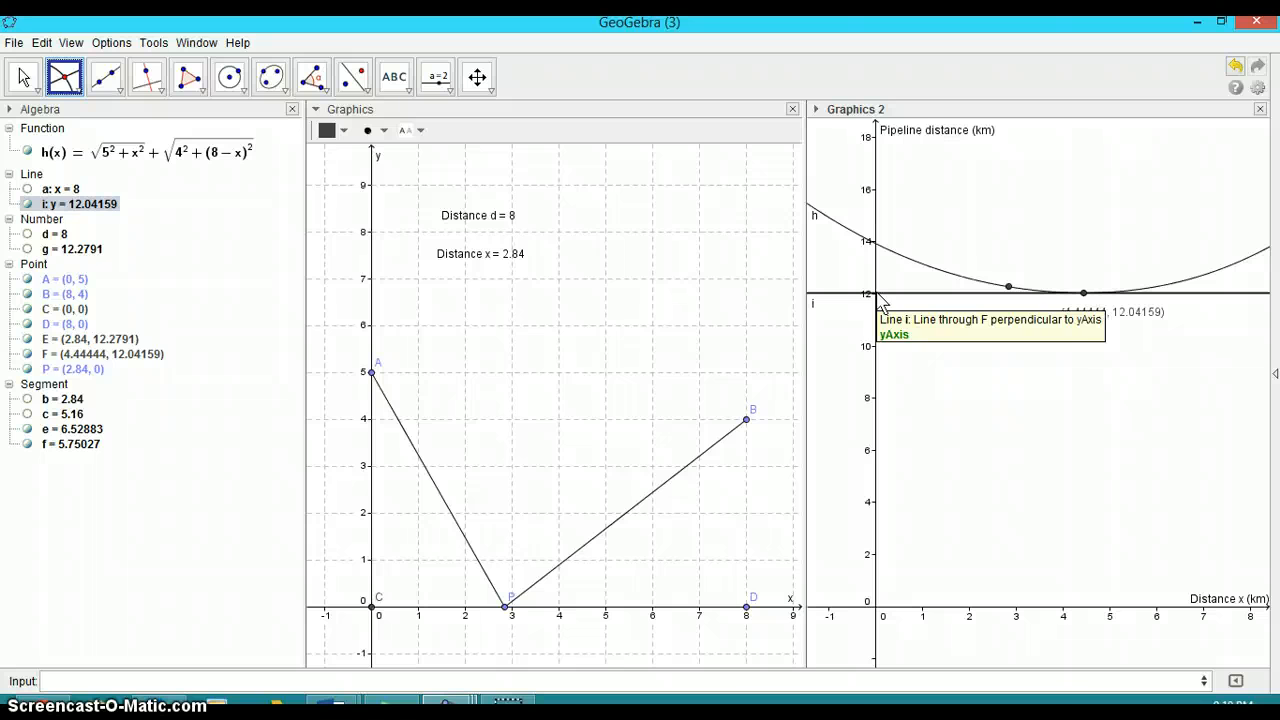
pyautogui.click(877, 295)
pyautogui.click(886, 321)
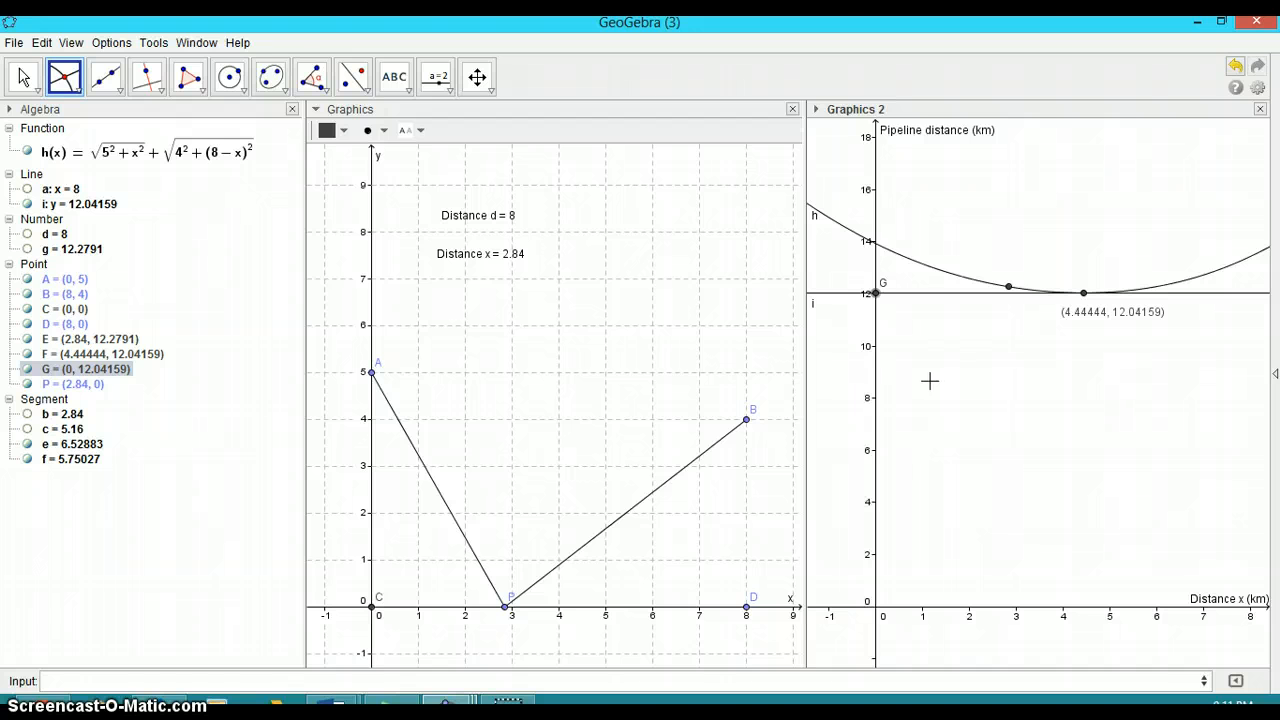
# Drag point P along the x-axis to x = 3.2
pyautogui.click(24, 77)
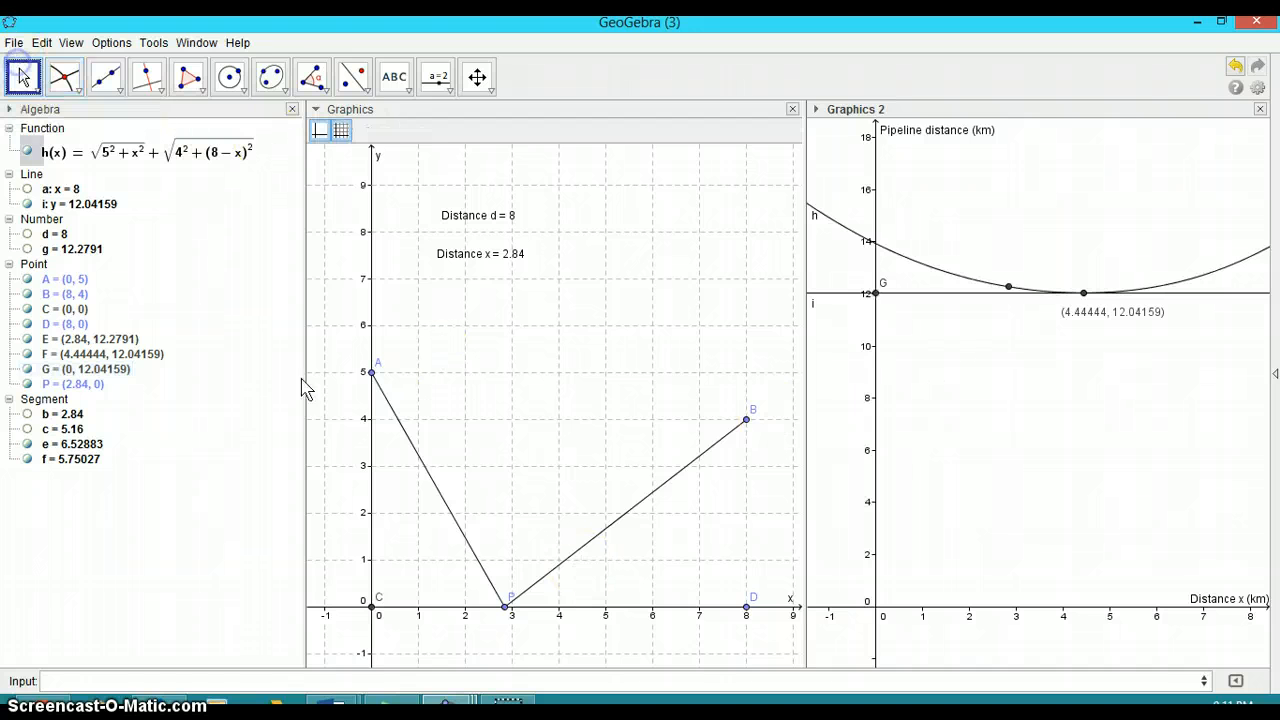
pyautogui.click(506, 607)
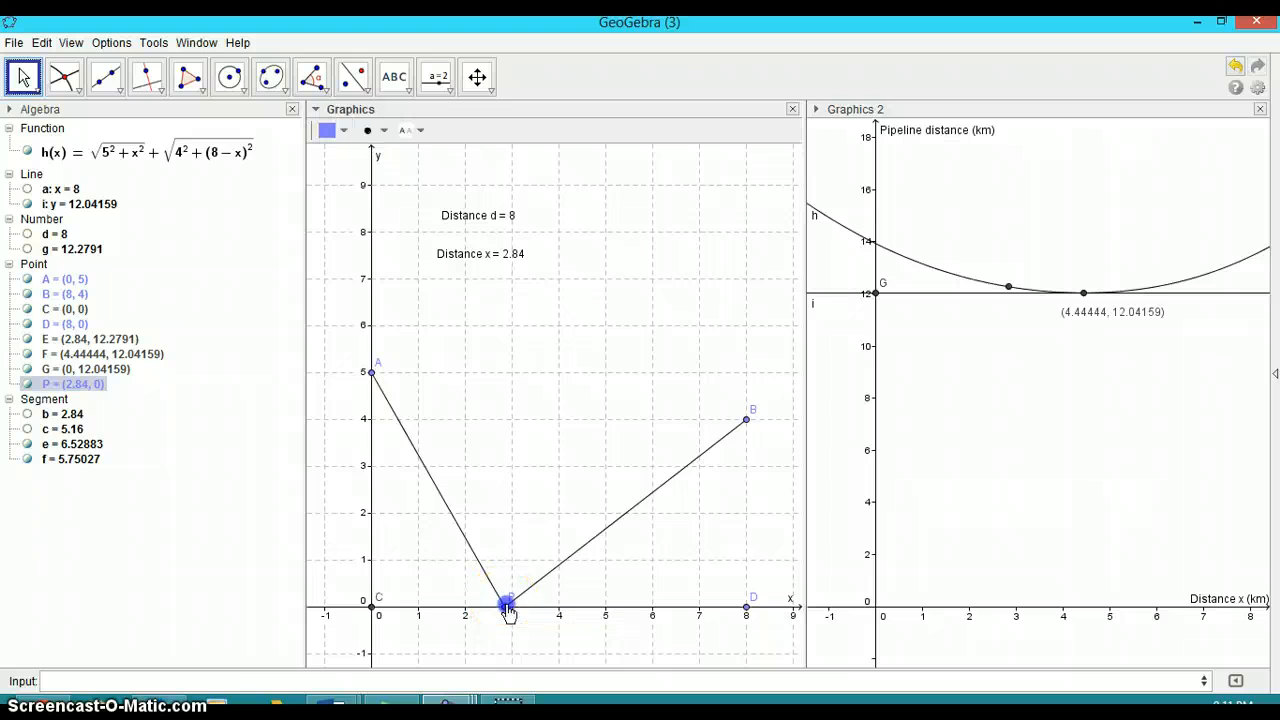
pyautogui.moveTo(509, 613)
pyautogui.mouseDown()
pyautogui.moveTo(578, 618)
pyautogui.moveTo(494, 619)
pyautogui.moveTo(598, 616)
pyautogui.moveTo(522, 610)
pyautogui.mouseUp()
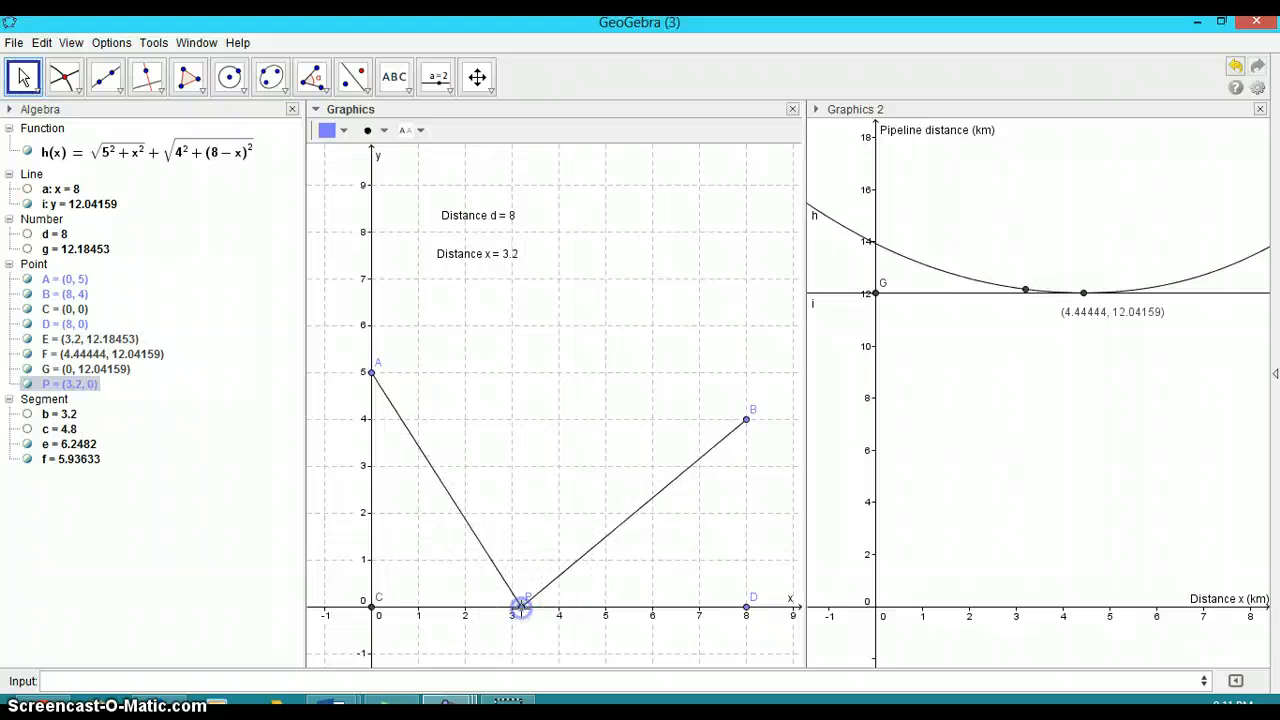
pyautogui.click(477, 76)
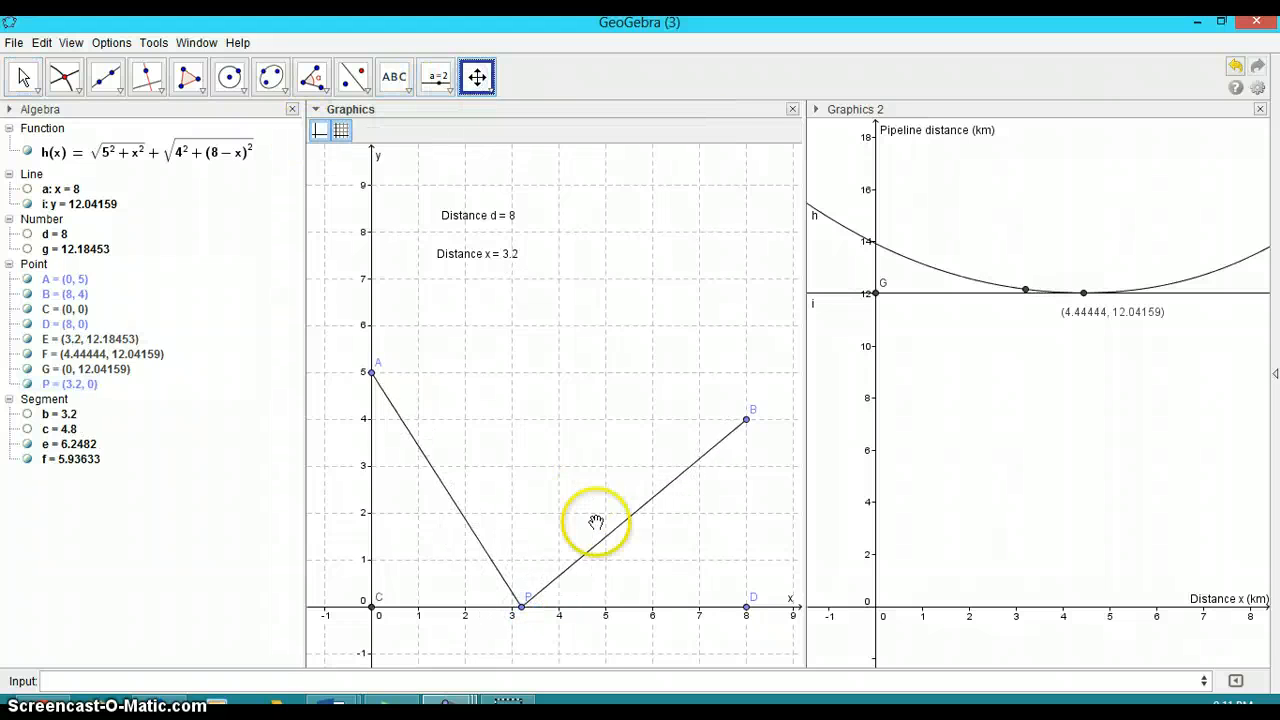
pyautogui.moveTo(605, 608)
pyautogui.mouseDown()
pyautogui.moveTo(697, 608)
pyautogui.moveTo(617, 608)
pyautogui.mouseUp()
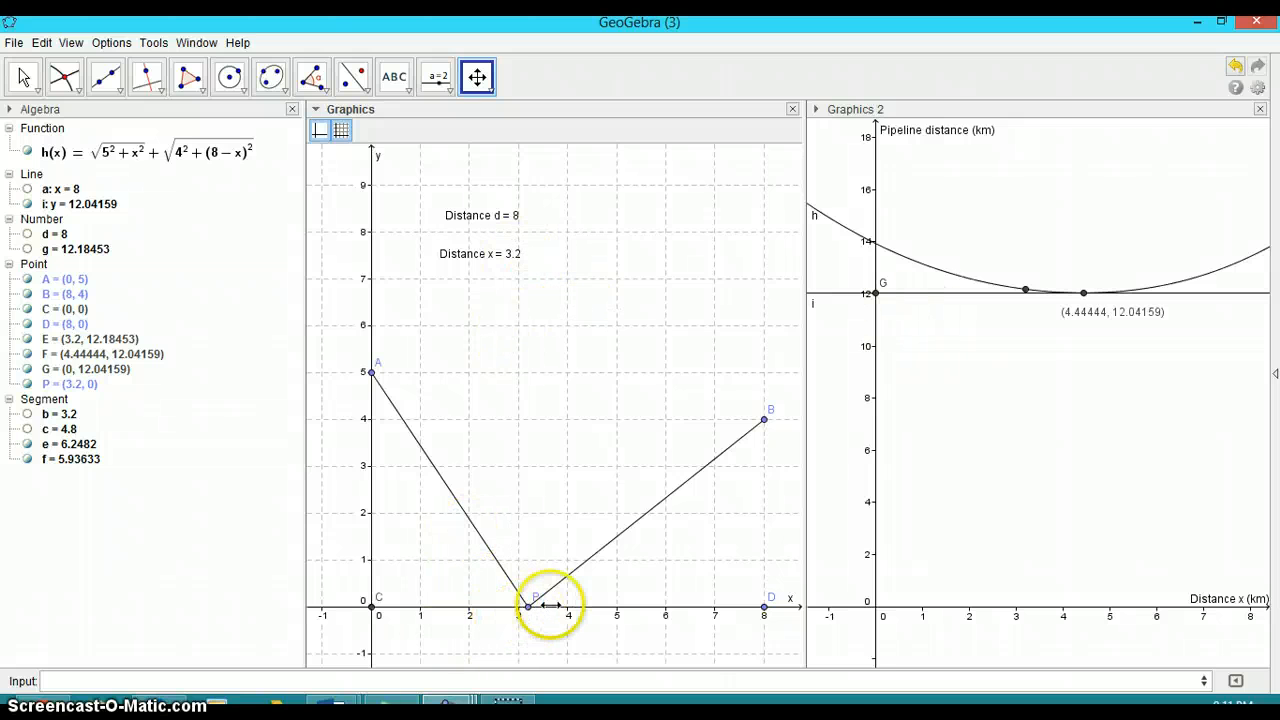
# Measure the distance between points G and F, then hide the distance text it places
pyautogui.click(368, 90)
pyautogui.click(322, 90)
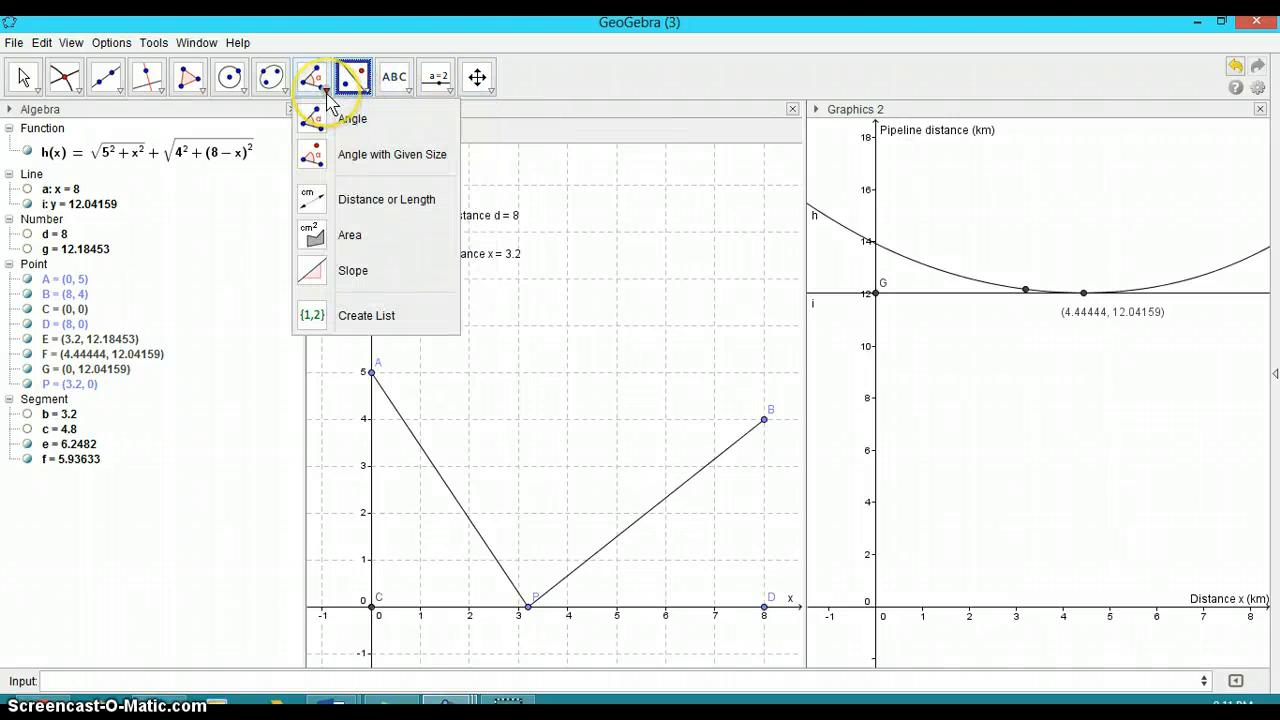
pyautogui.click(320, 205)
pyautogui.click(876, 294)
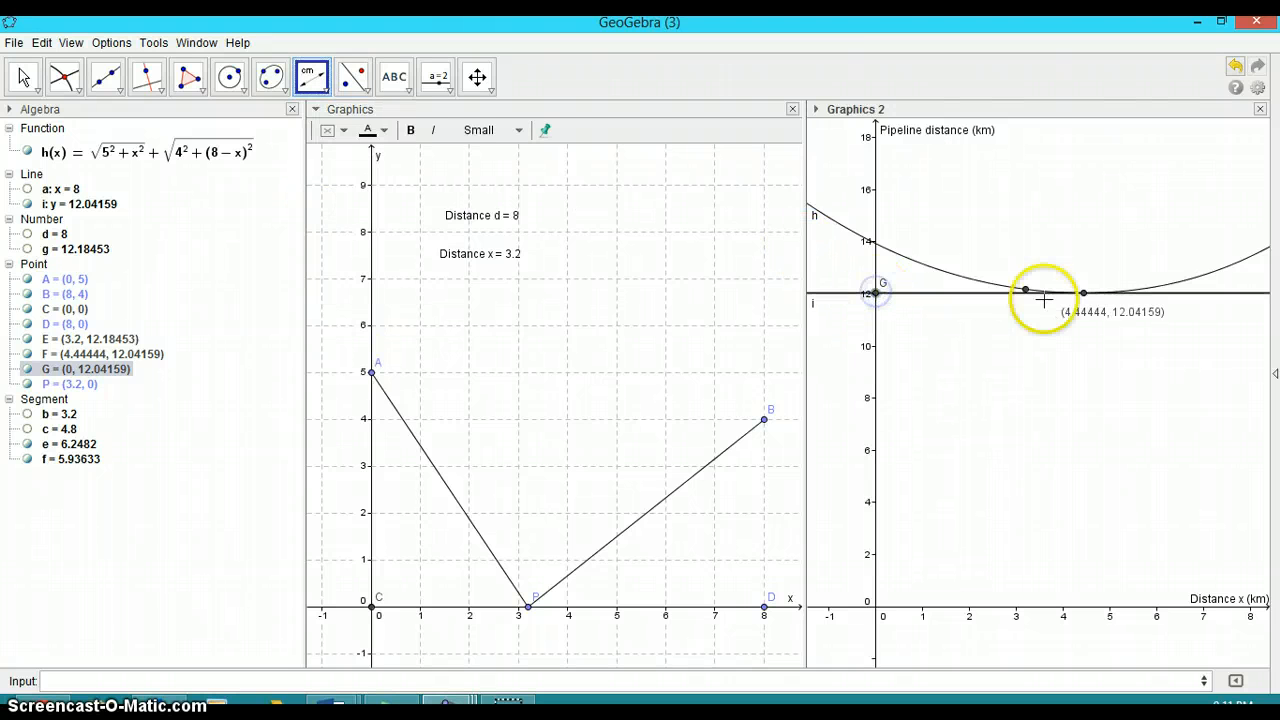
pyautogui.click(1083, 294)
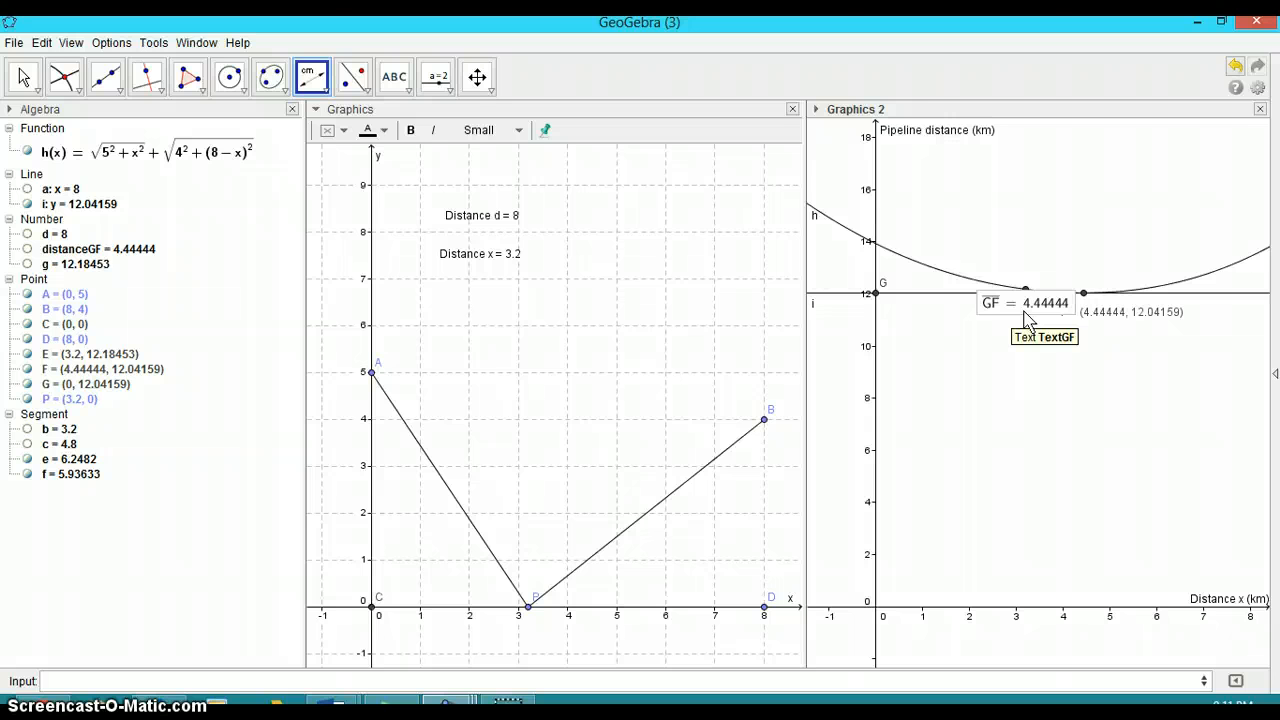
pyautogui.rightClick(1027, 318)
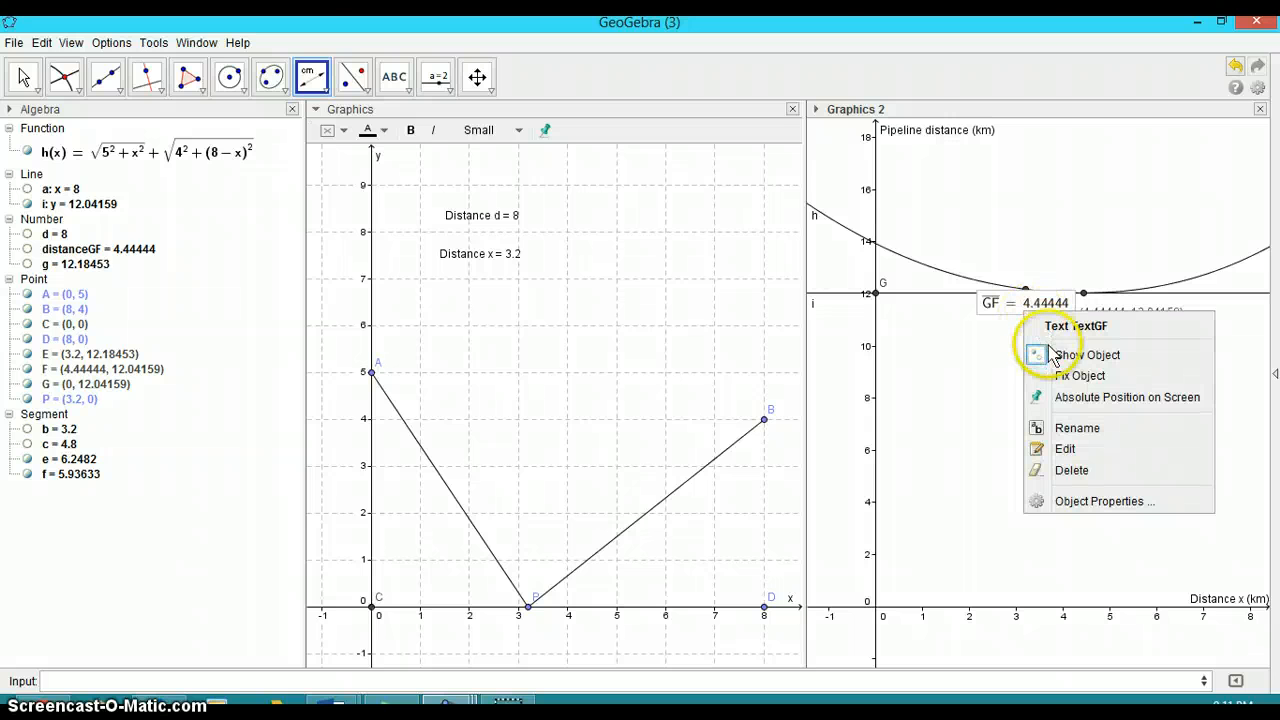
pyautogui.click(1087, 355)
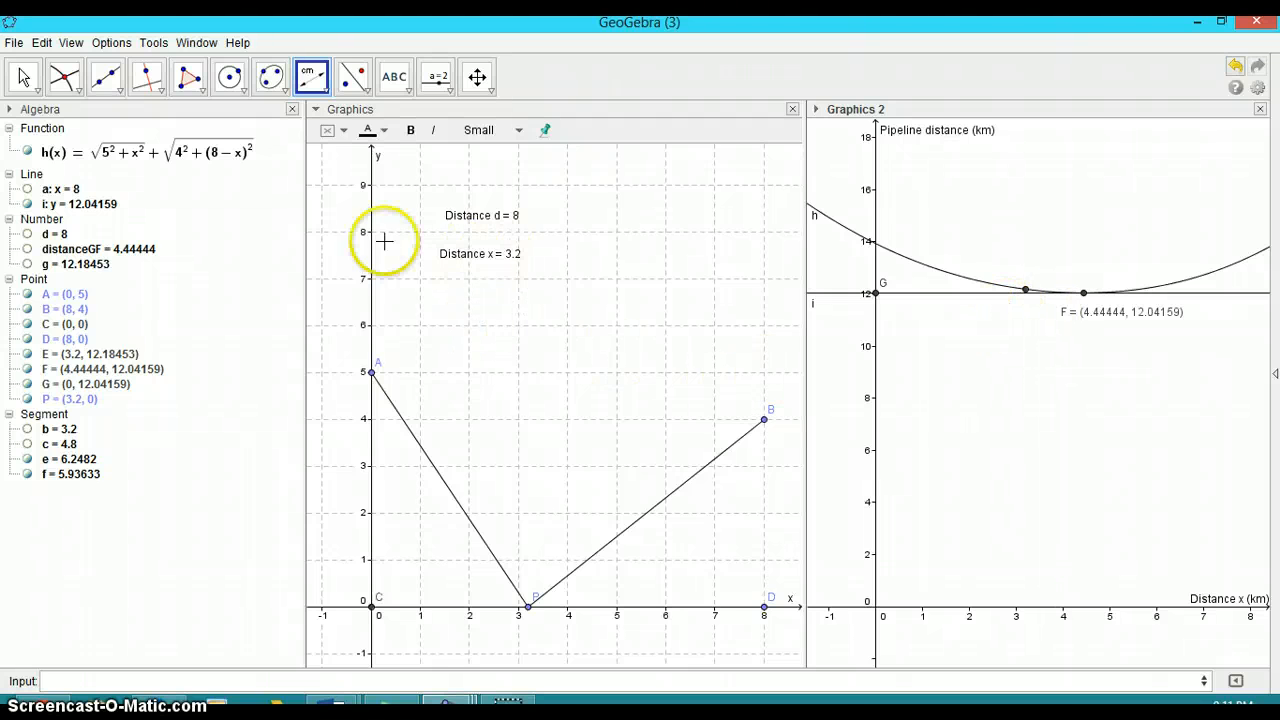
# Edit the 'Distance x = ' text so it displays distanceGF instead of segment b
pyautogui.click(394, 76)
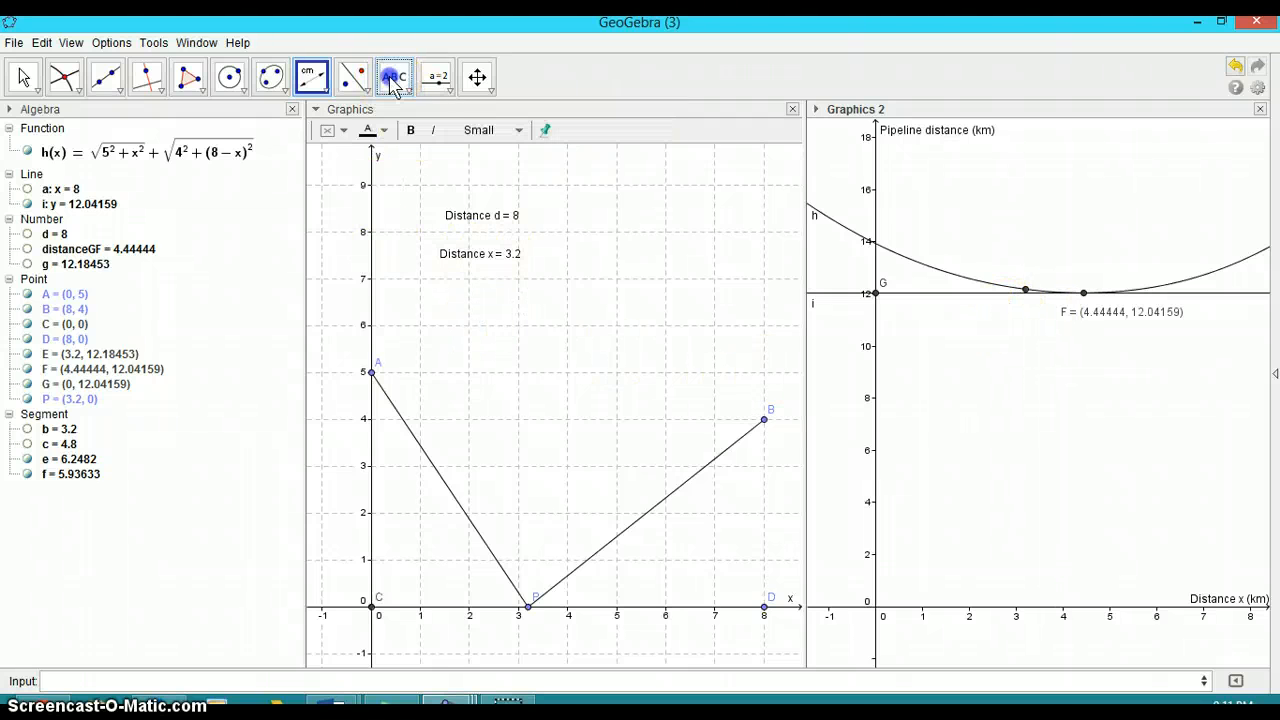
pyautogui.click(491, 258)
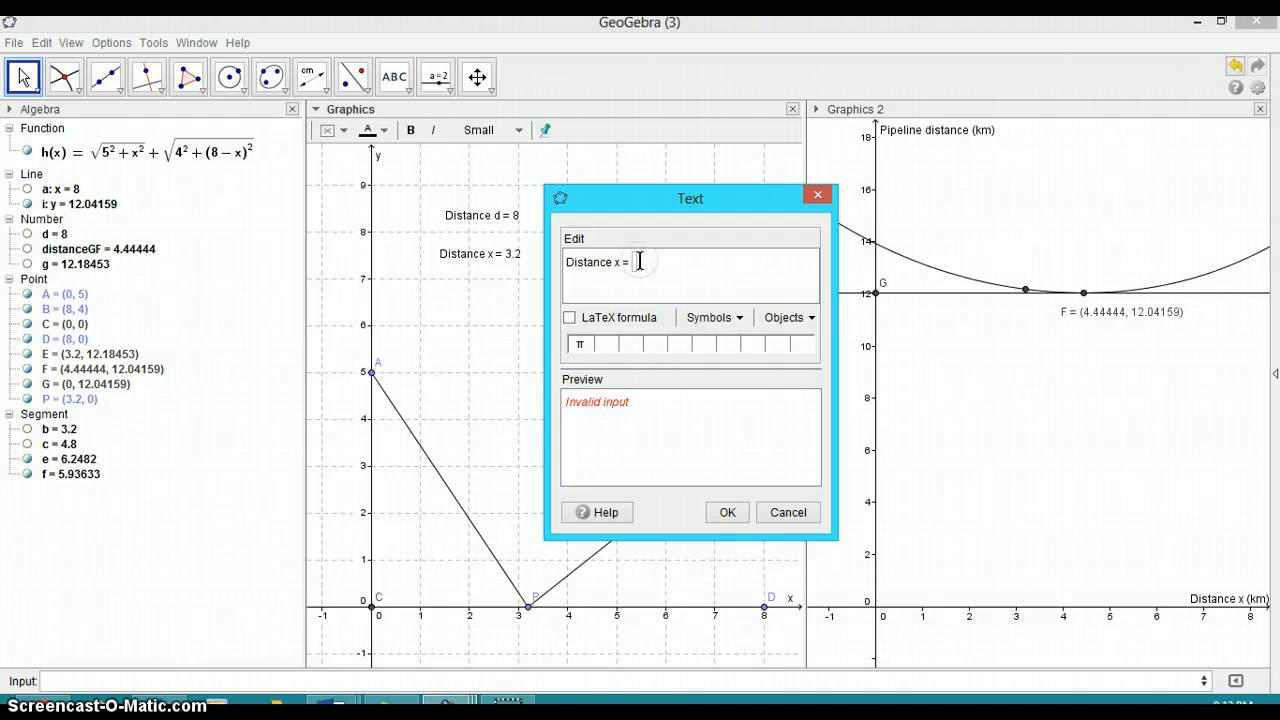
pyautogui.doubleClick(35, 249)
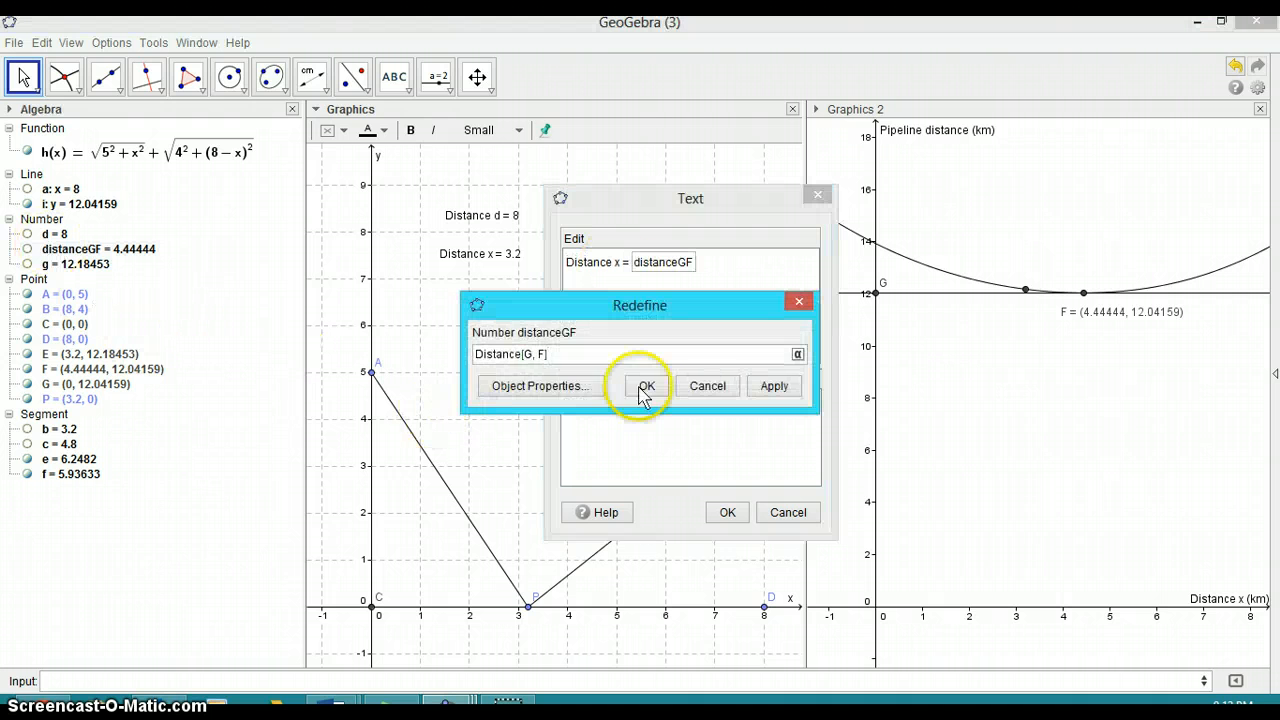
pyautogui.click(707, 386)
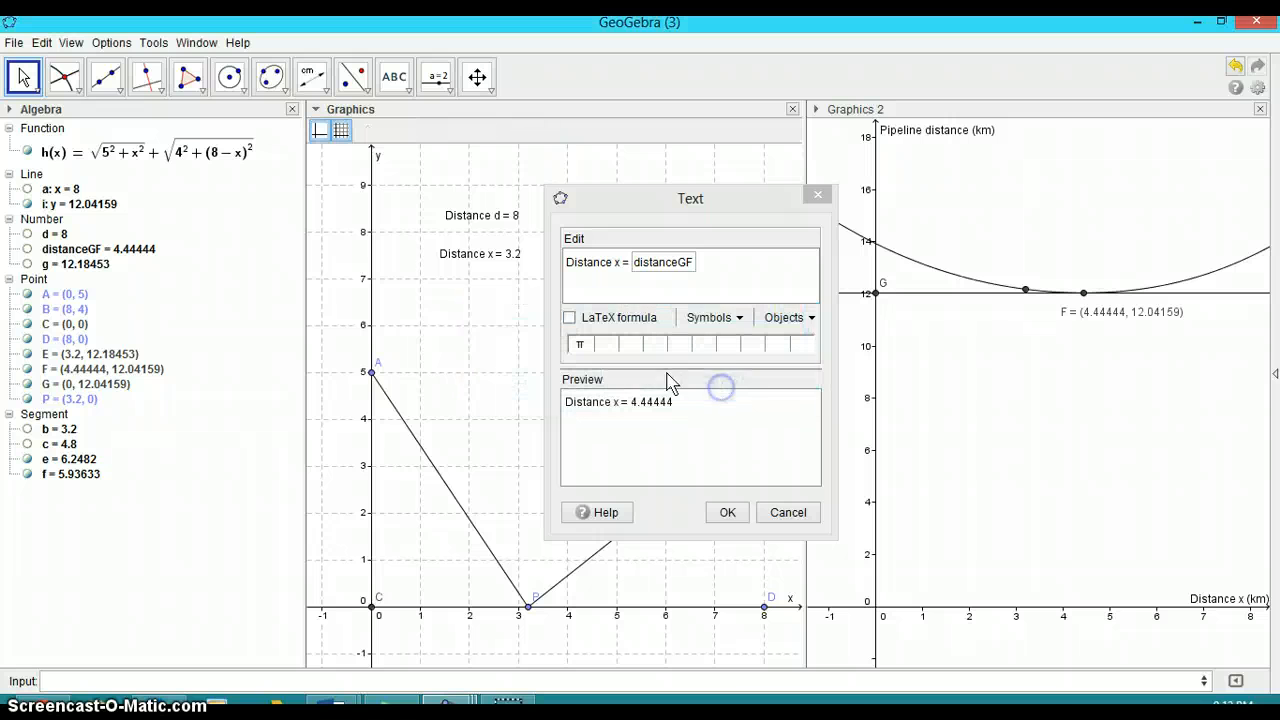
pyautogui.click(727, 513)
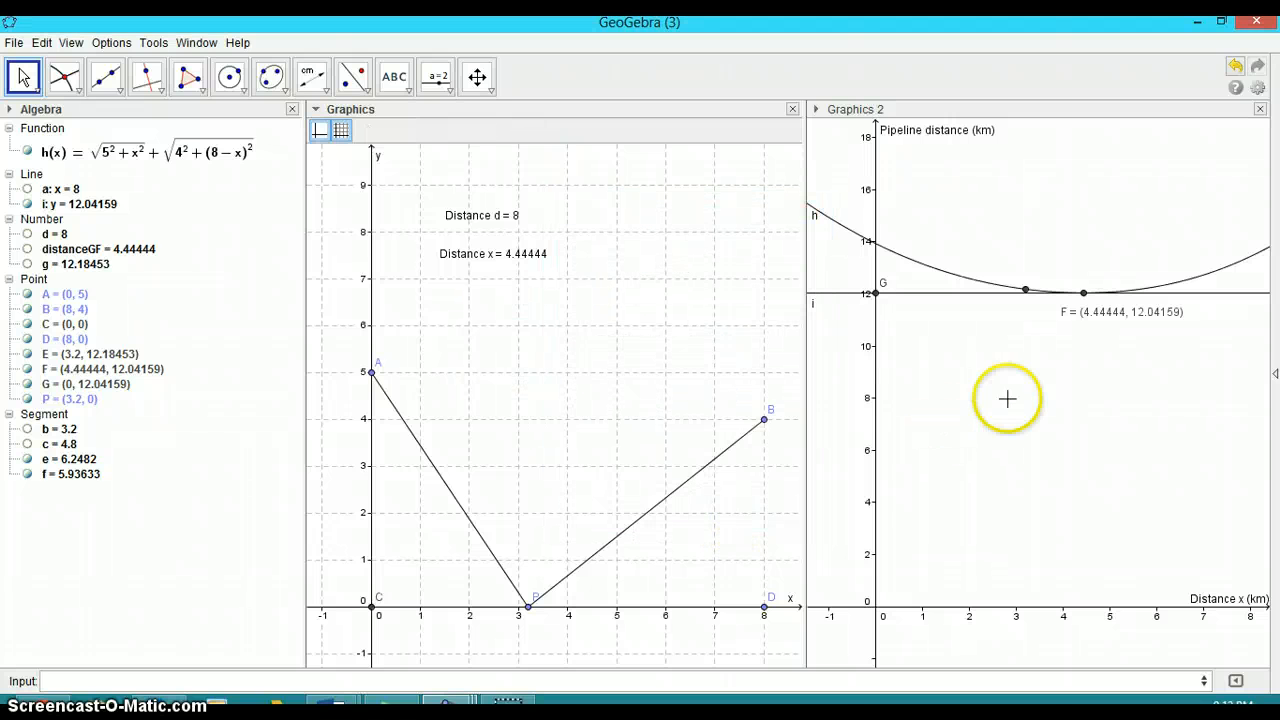
# Hide point G and the horizontal line i from the graphs
pyautogui.click(917, 295)
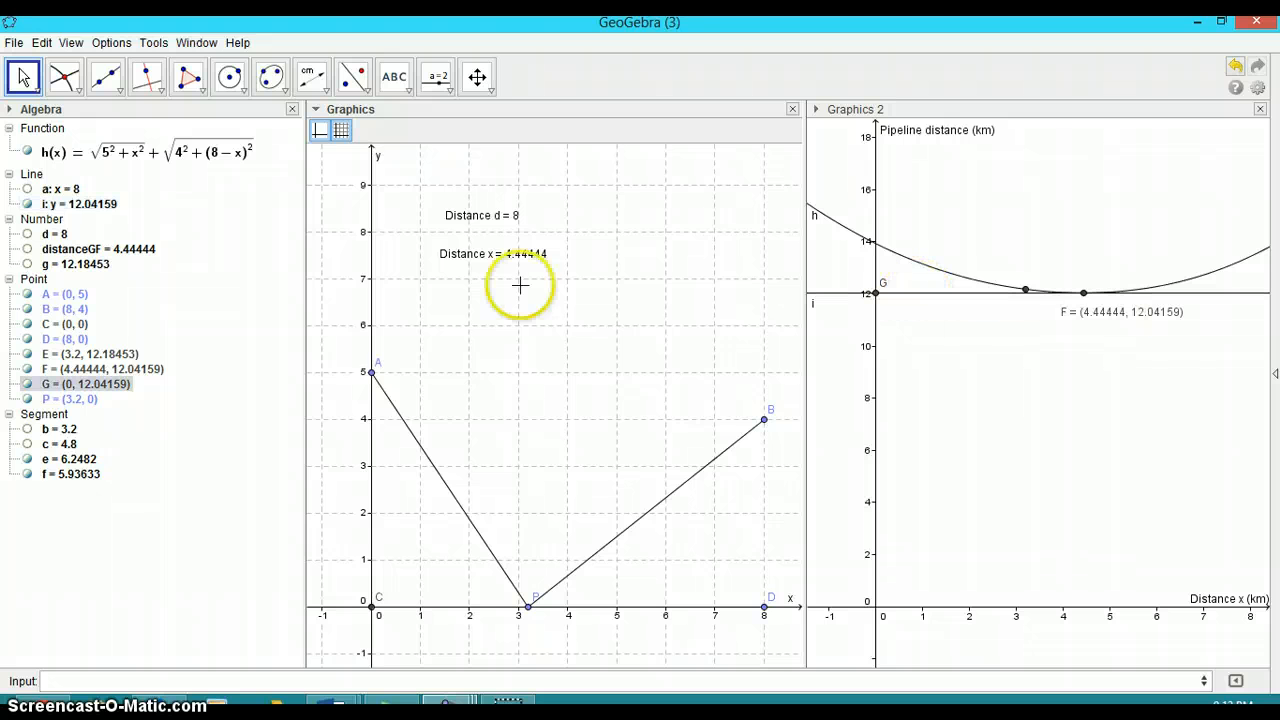
pyautogui.click(54, 421)
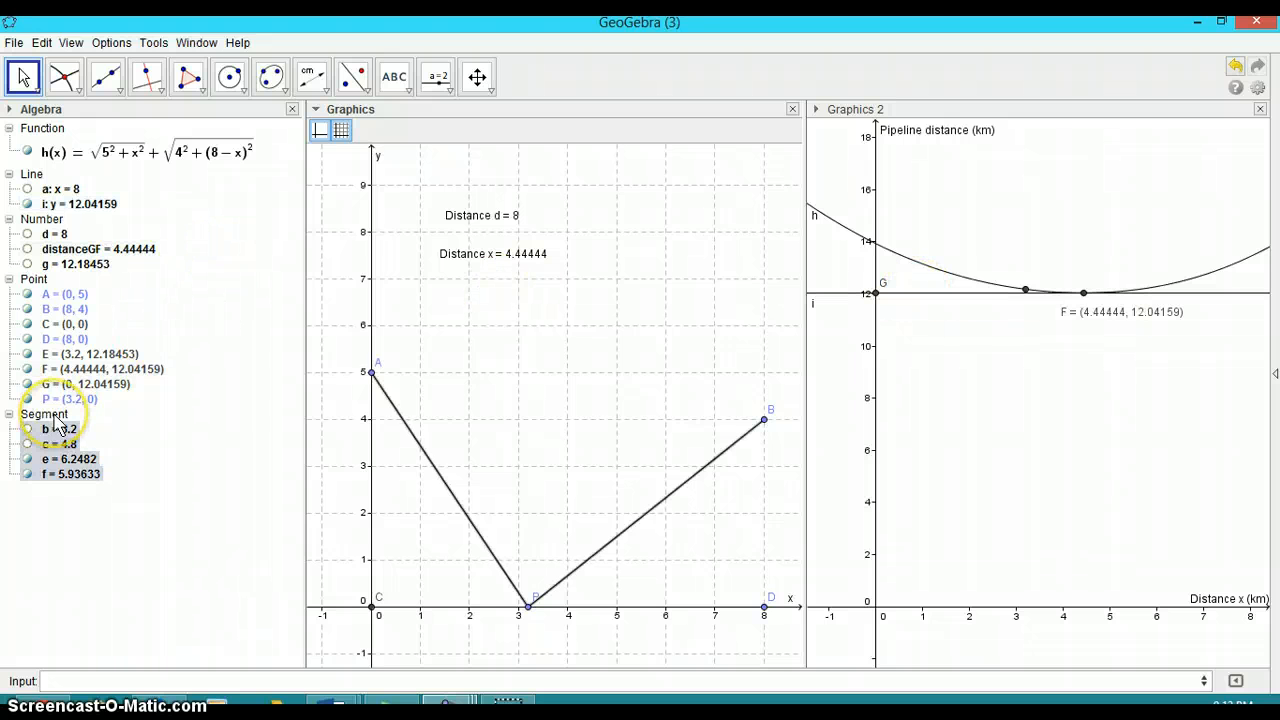
pyautogui.click(34, 424)
pyautogui.click(28, 343)
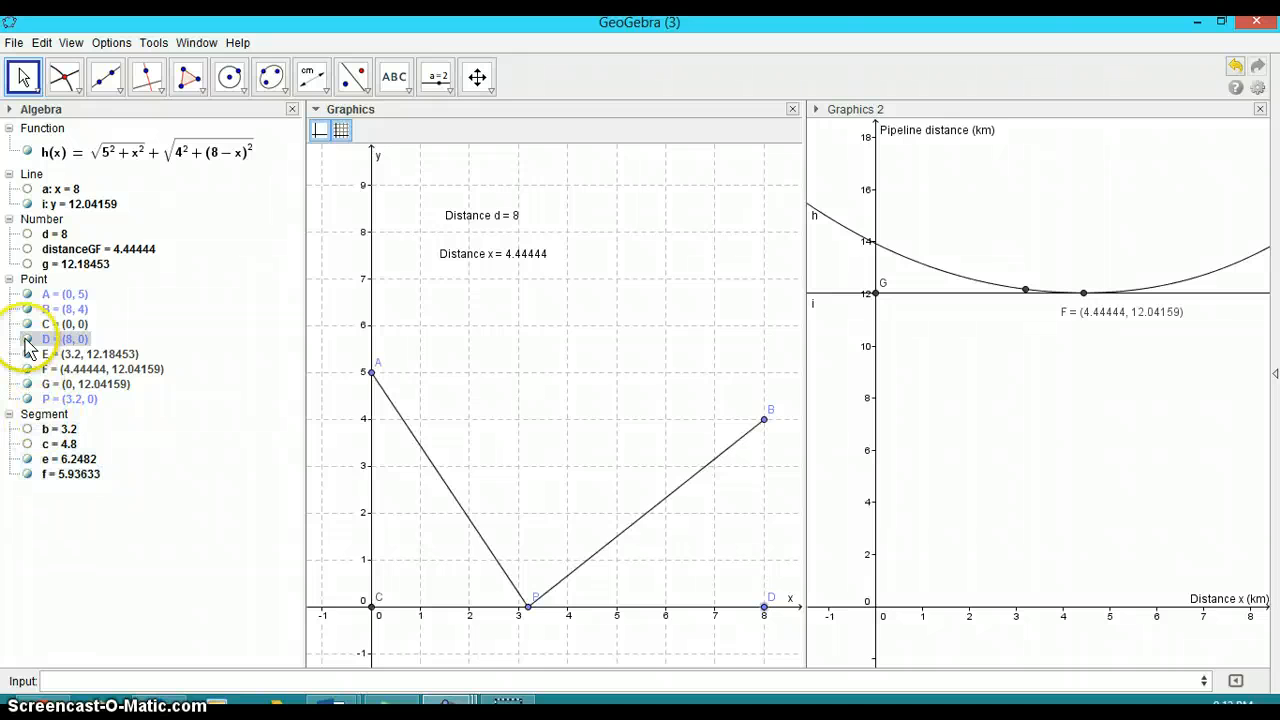
pyautogui.click(28, 386)
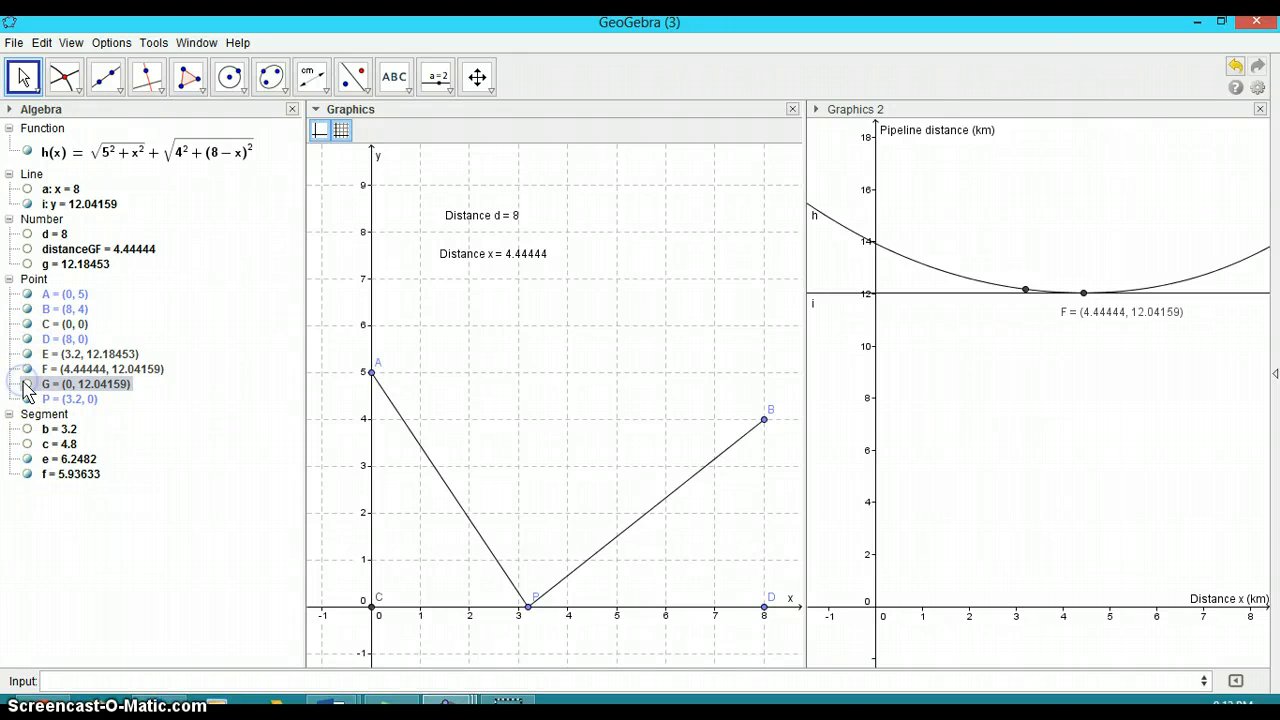
pyautogui.click(45, 204)
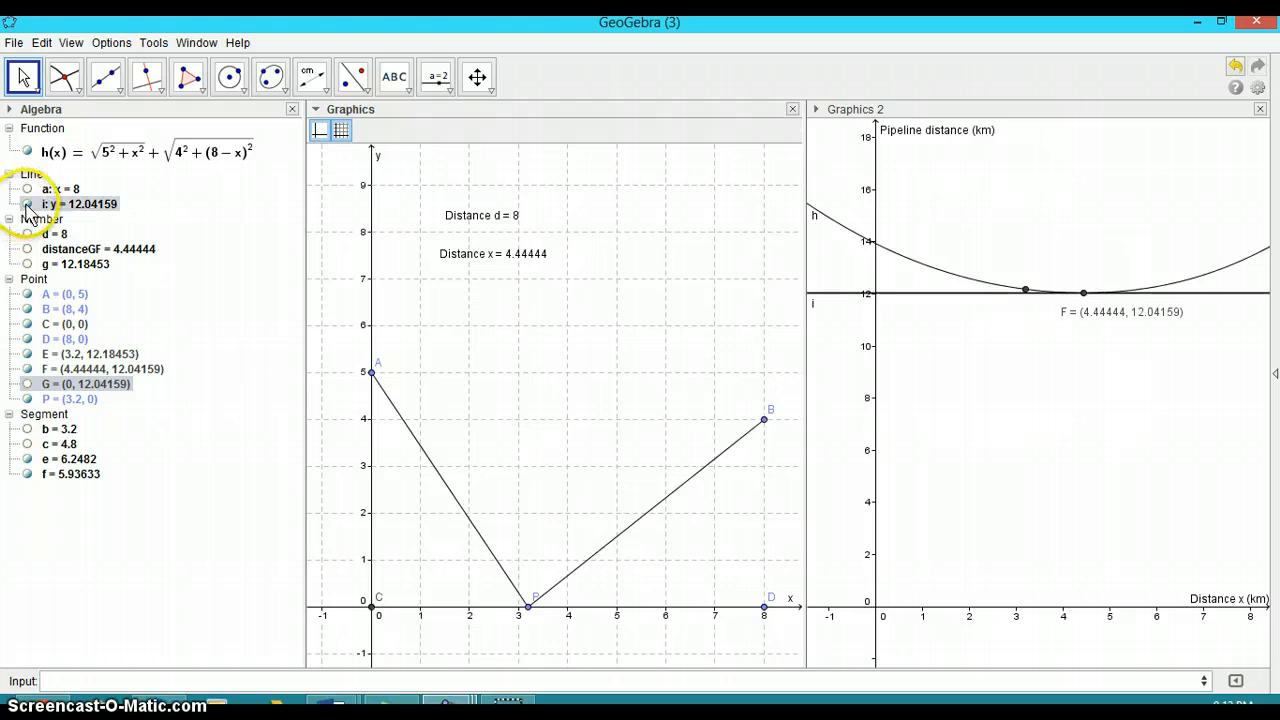
pyautogui.click(27, 204)
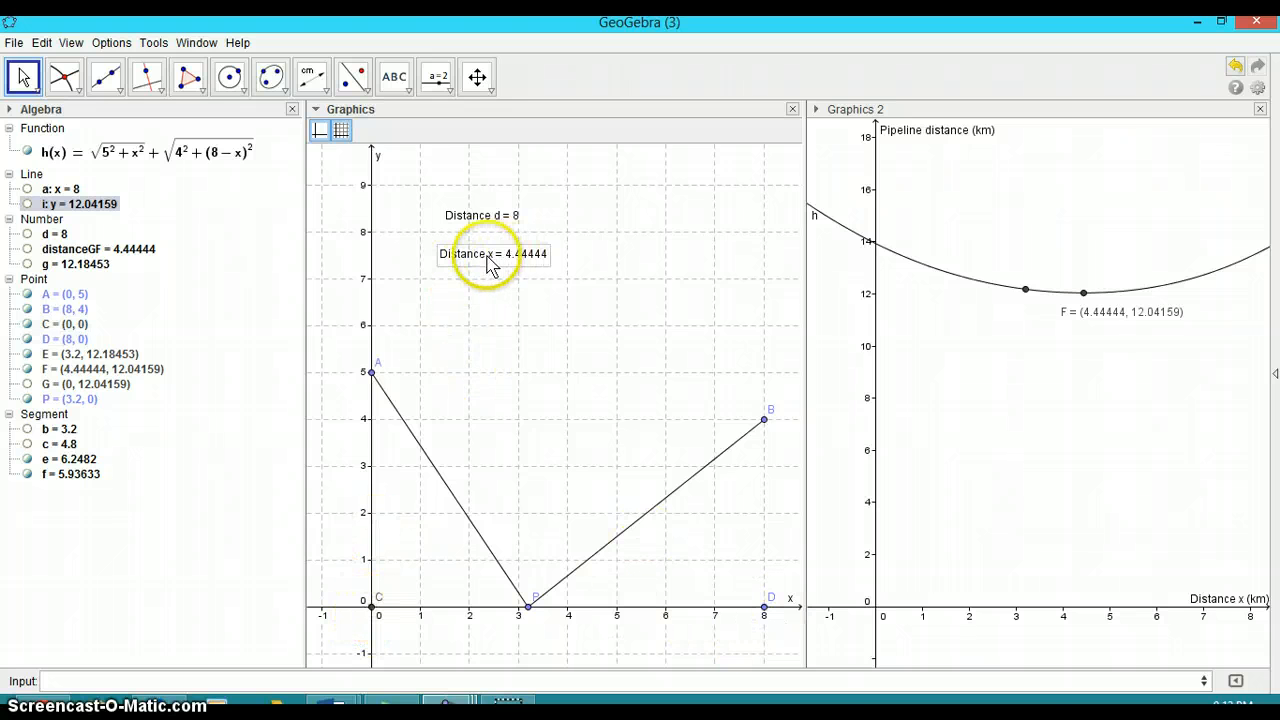
# Drag point P along the x-axis to about x = 4.45
pyautogui.click(526, 607)
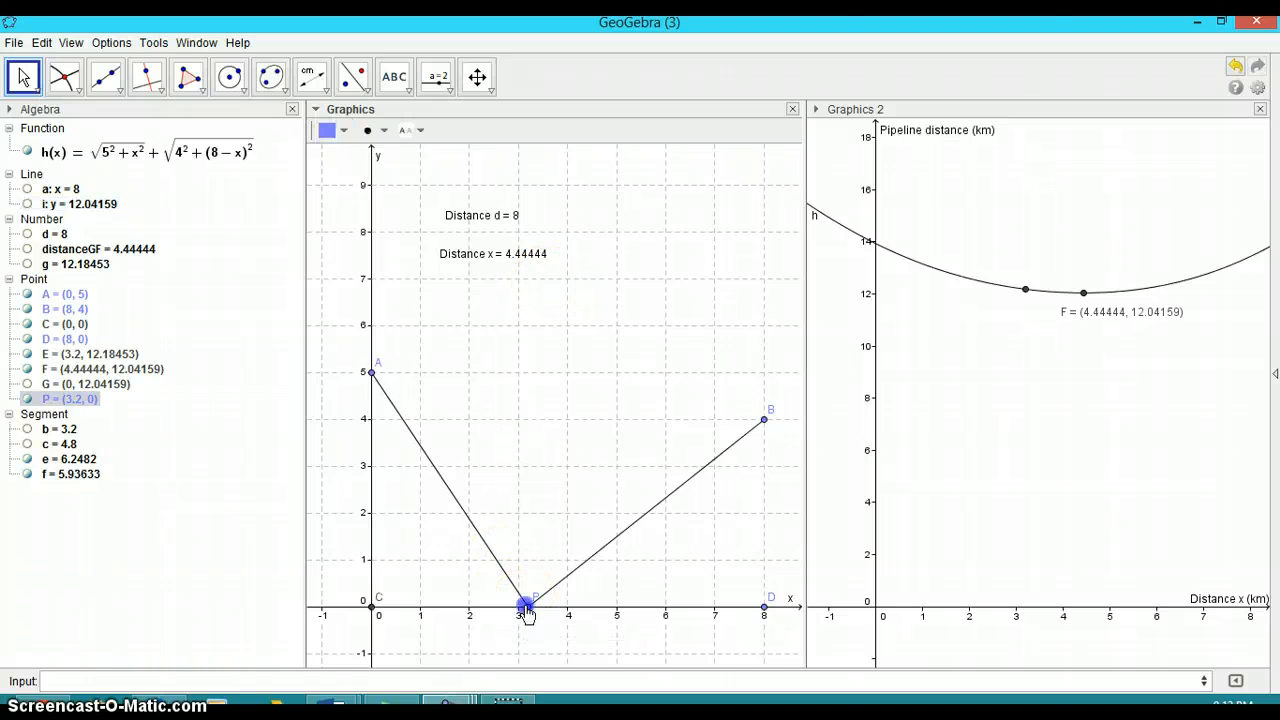
pyautogui.moveTo(526, 607); pyautogui.dragTo(593, 627)
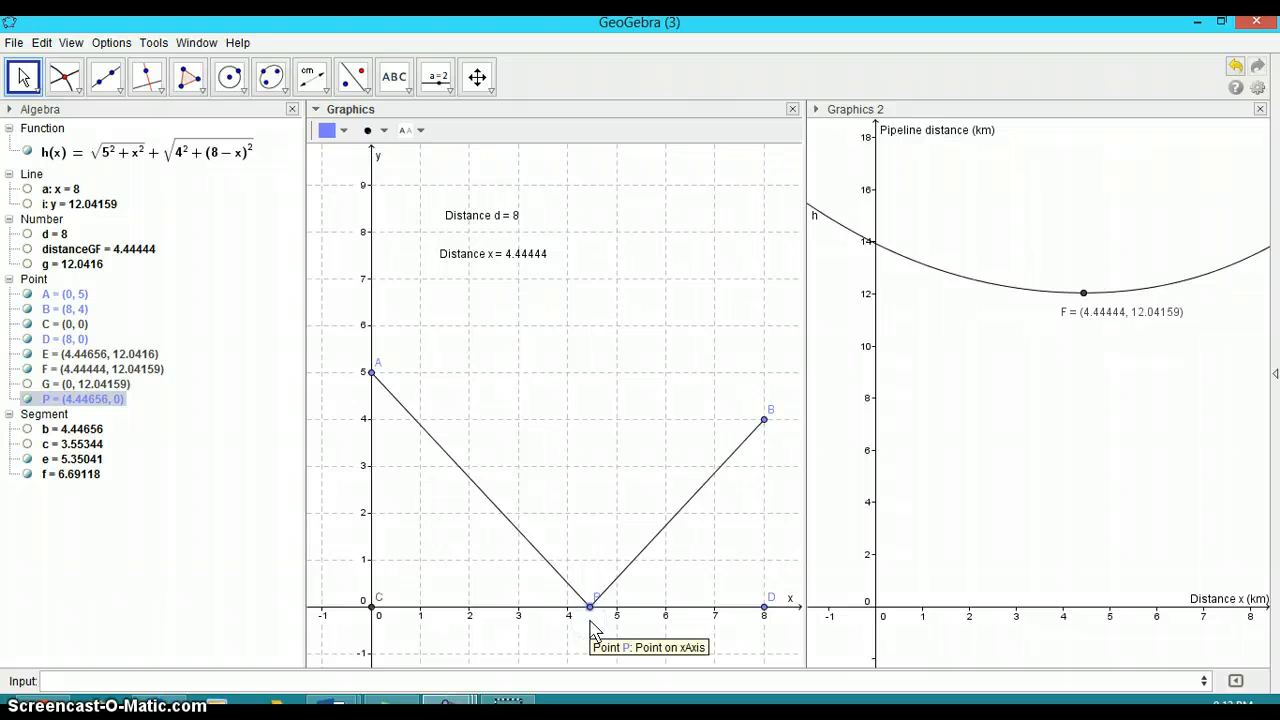
pyautogui.click(590, 626)
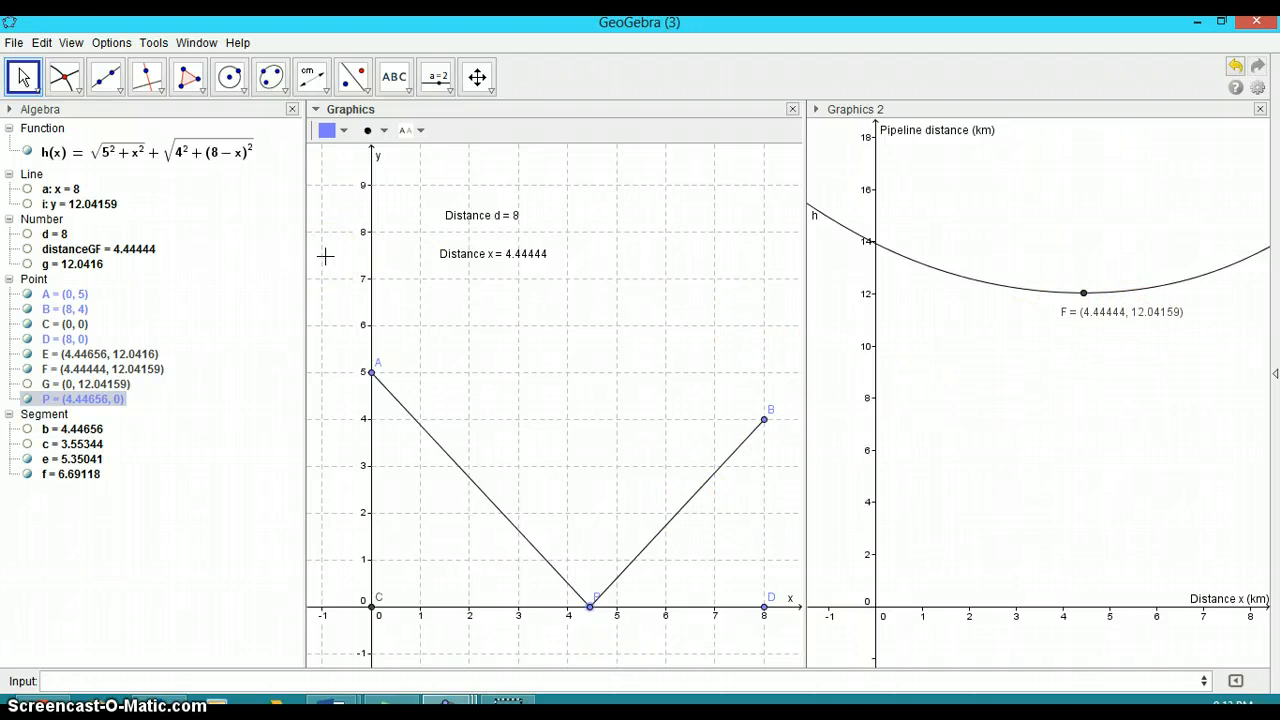
# Close the Algebra view and hide the Graphics view's style bar
pyautogui.click(291, 110)
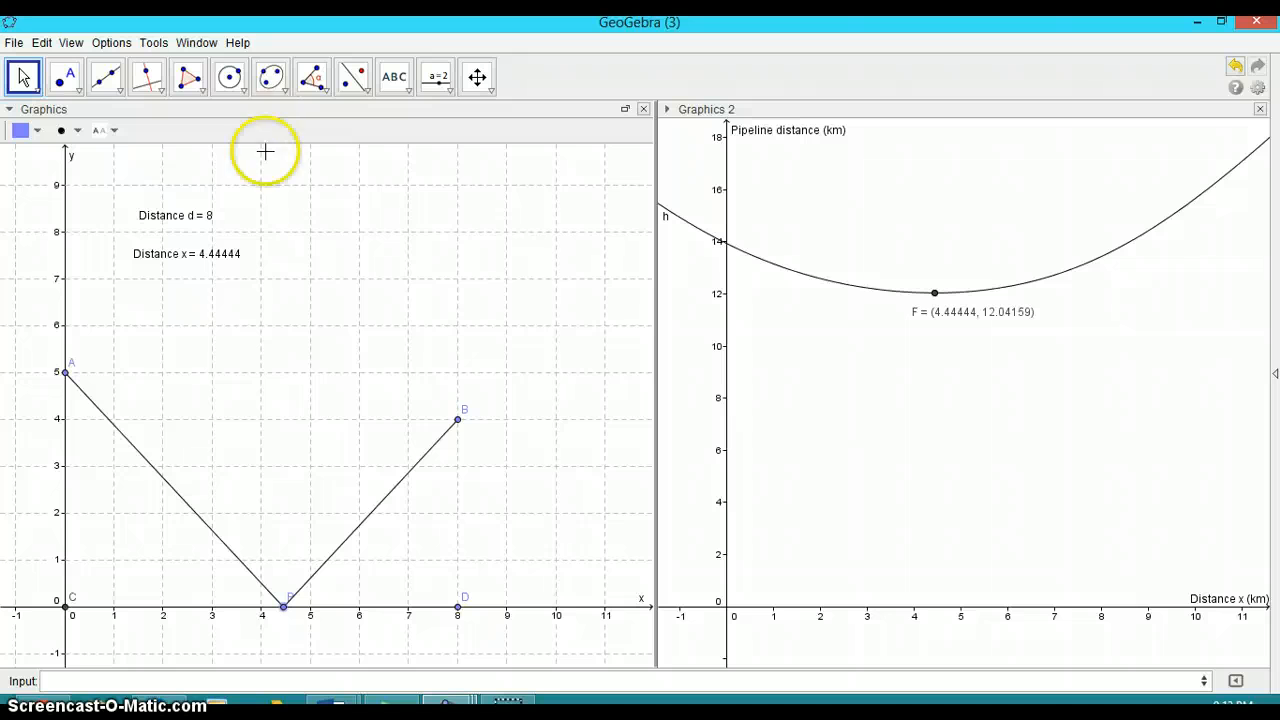
pyautogui.click(9, 111)
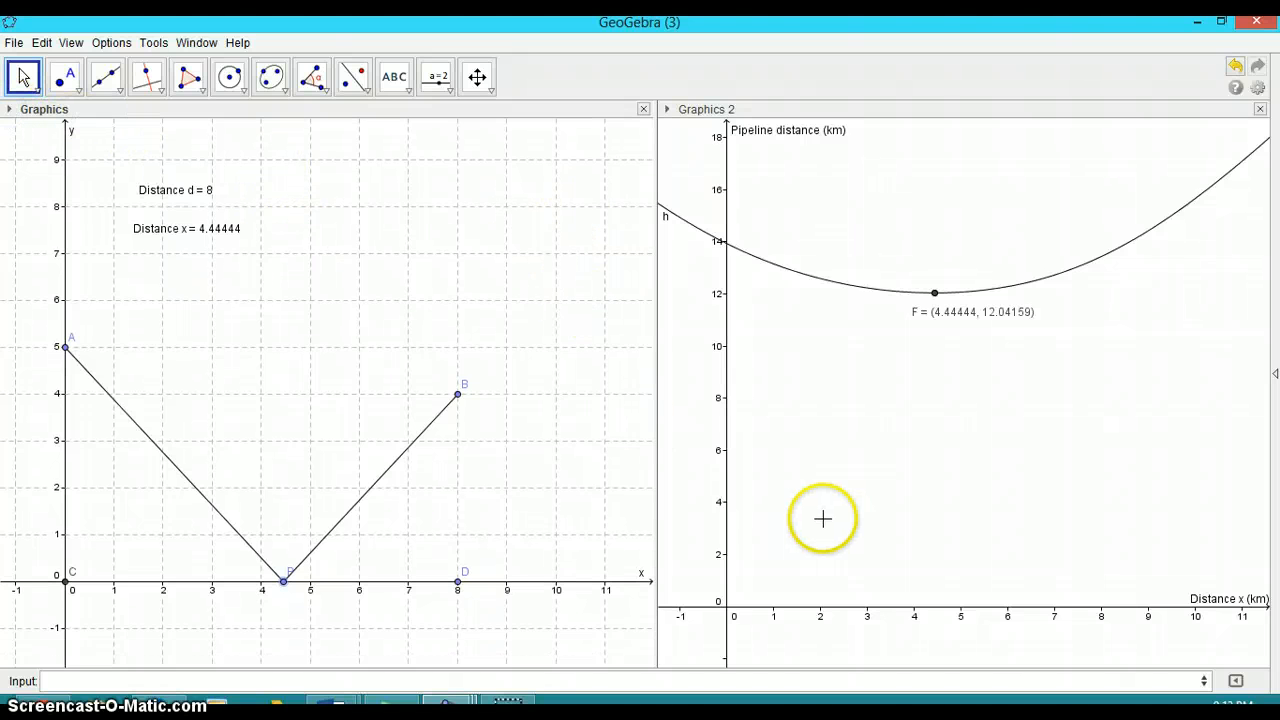
pyautogui.click(477, 76)
pyautogui.moveTo(823, 363)
pyautogui.mouseDown()
pyautogui.moveTo(816, 402)
pyautogui.moveTo(805, 373)
pyautogui.mouseUp()
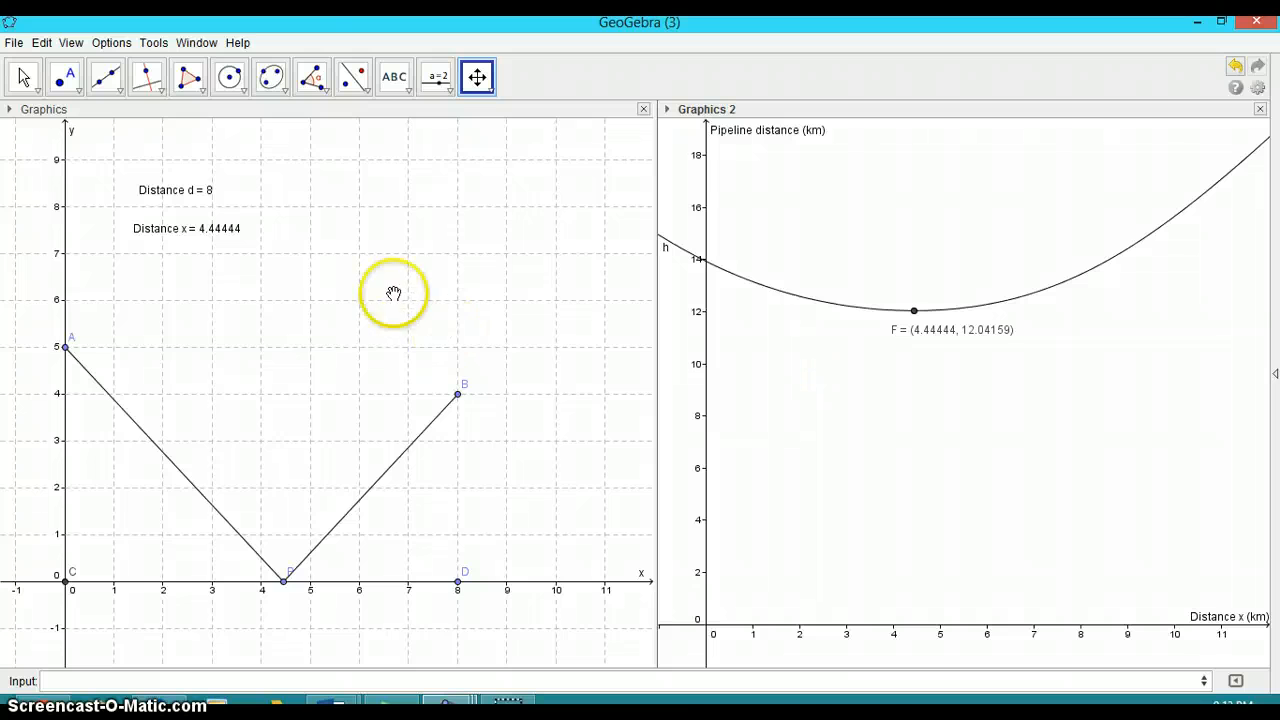
pyautogui.moveTo(394, 291); pyautogui.dragTo(393, 334)
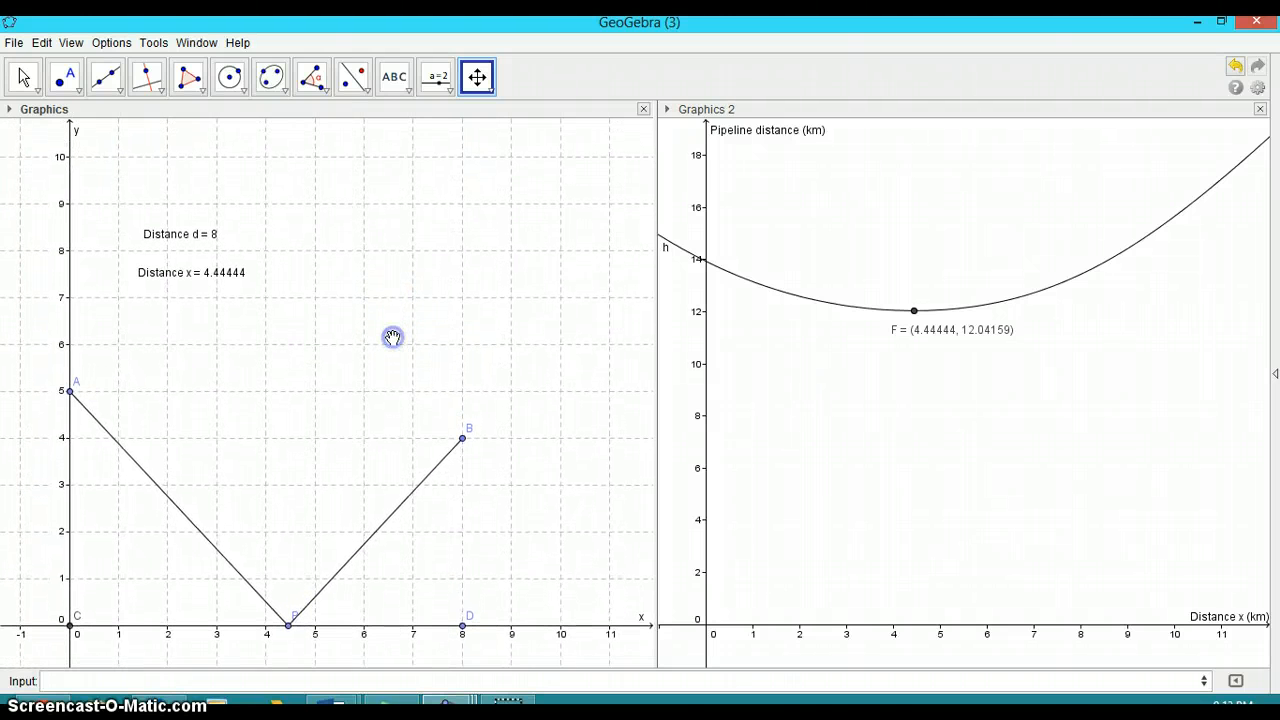
# Set the interface font size to 20 pt
pyautogui.click(111, 44)
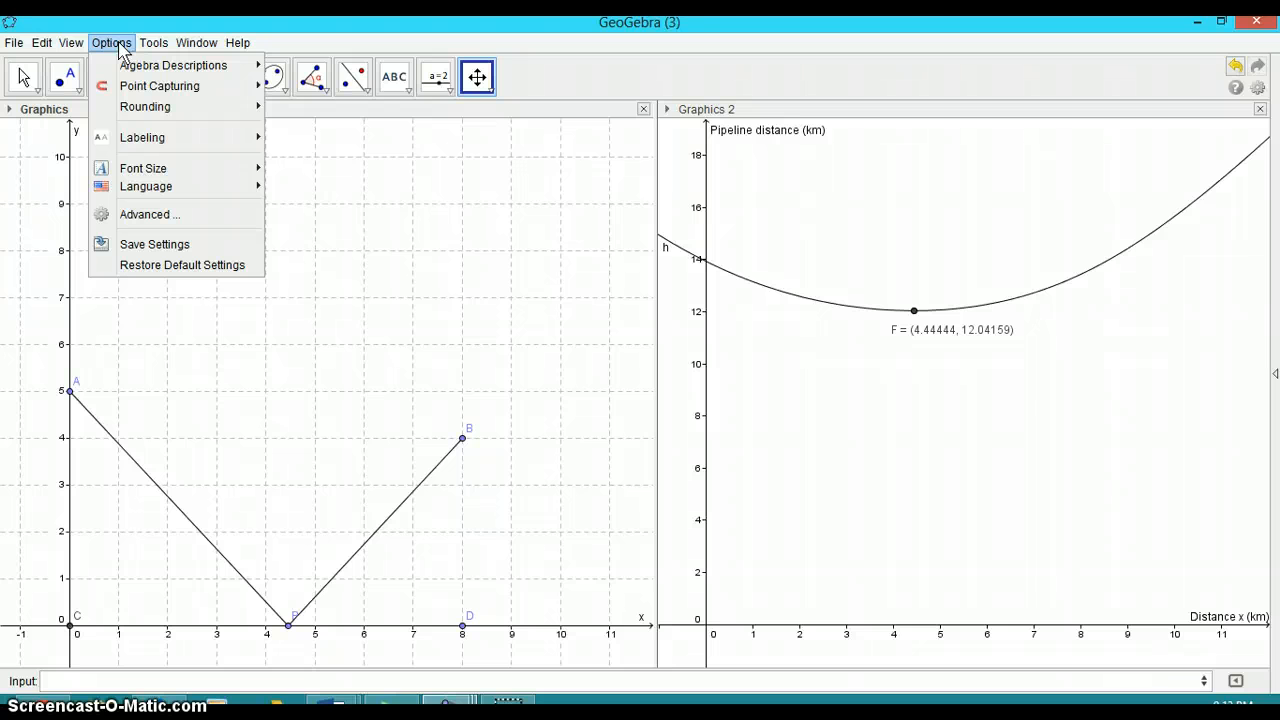
pyautogui.moveTo(147, 170)
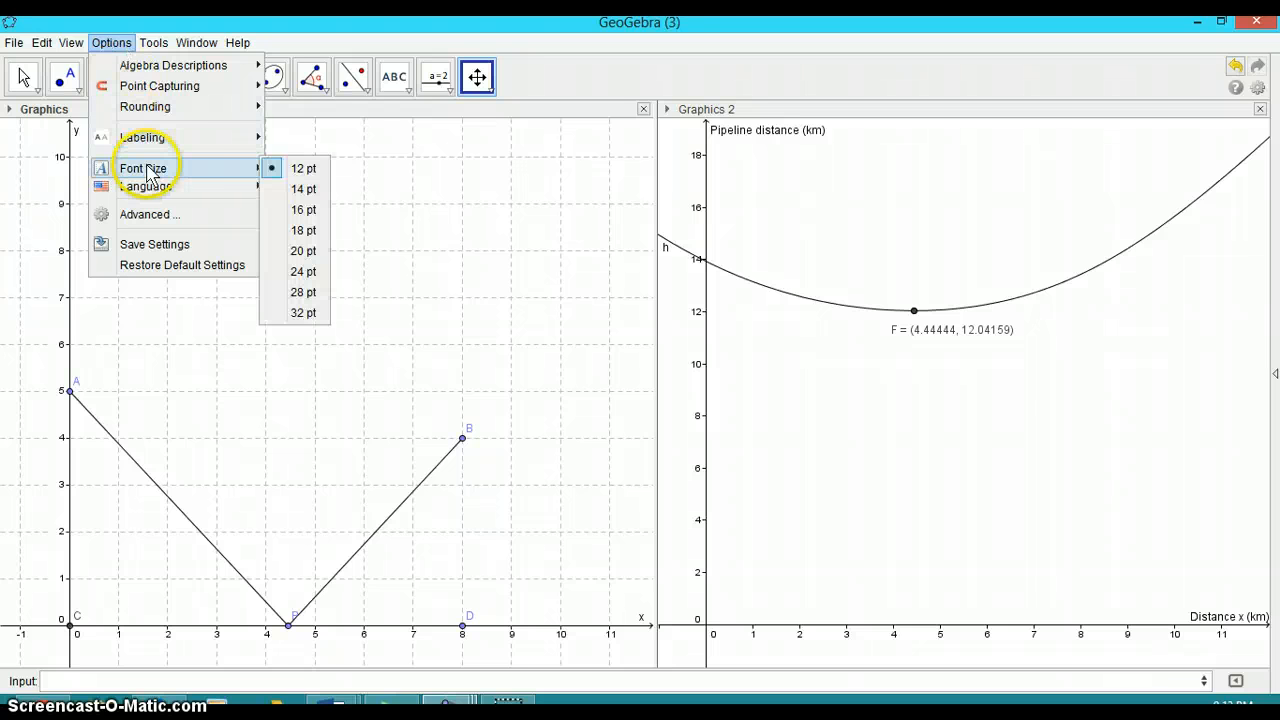
pyautogui.click(304, 230)
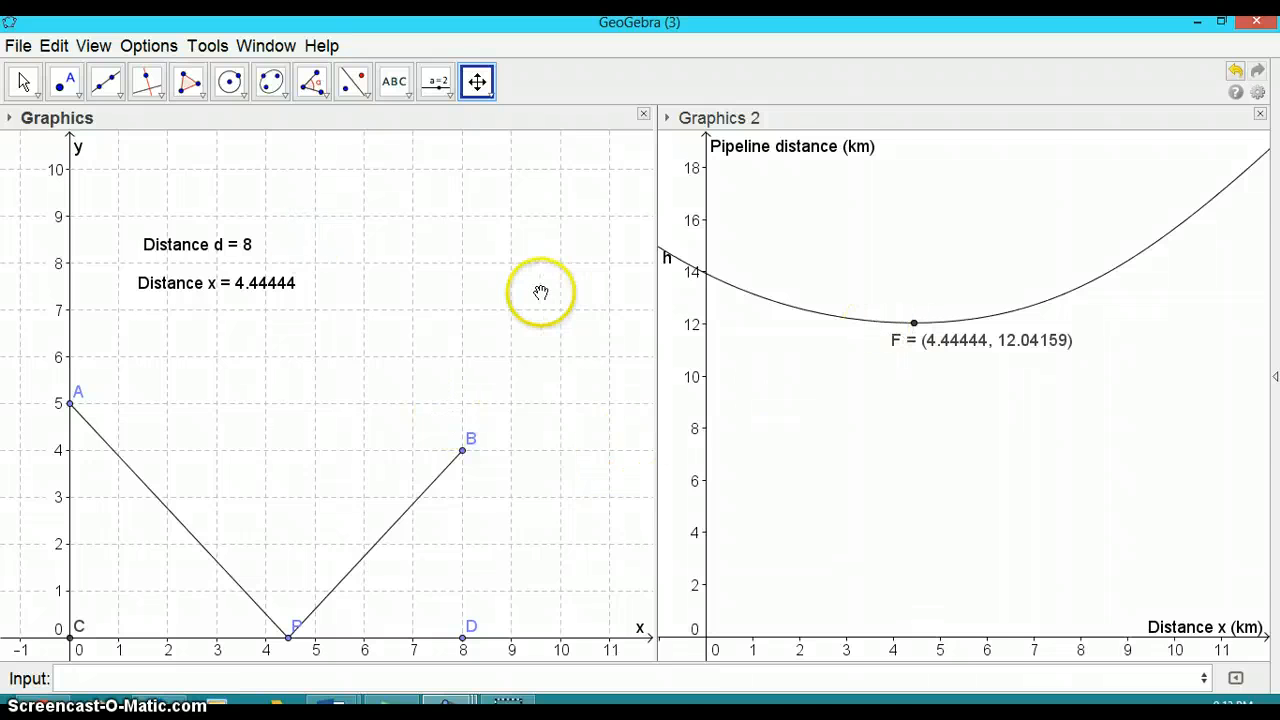
pyautogui.click(150, 50)
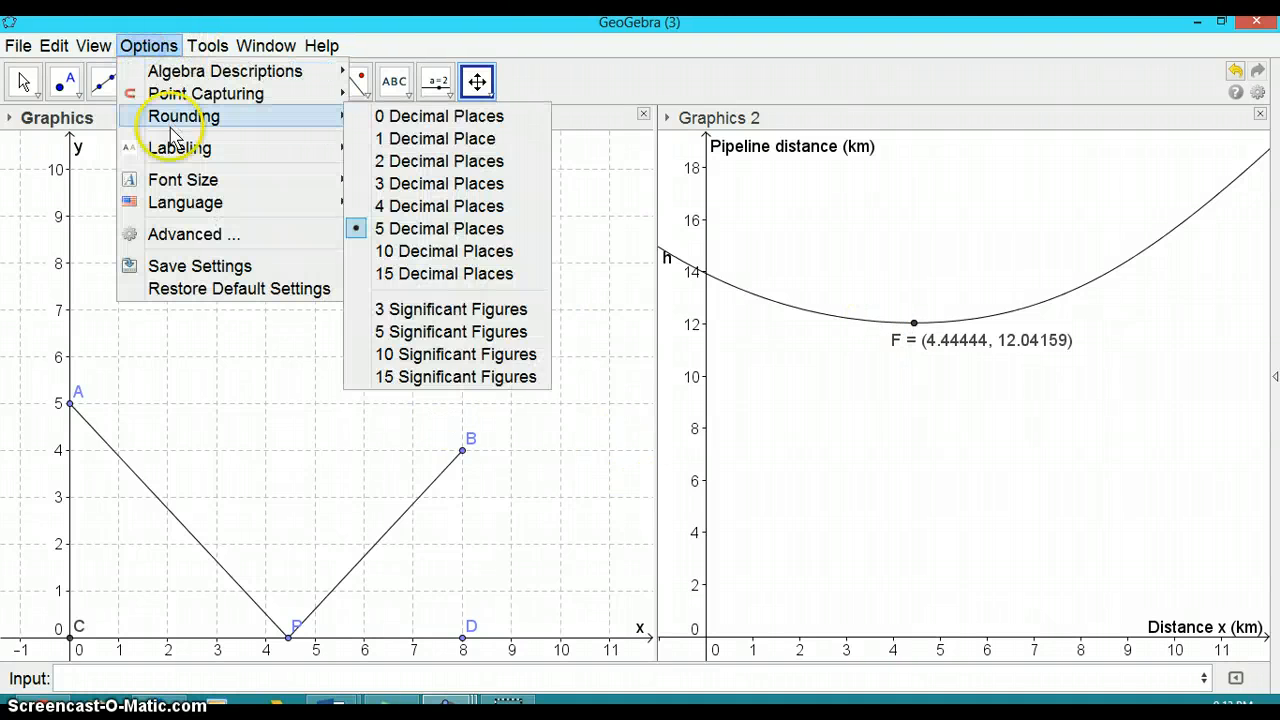
pyautogui.moveTo(160, 177)
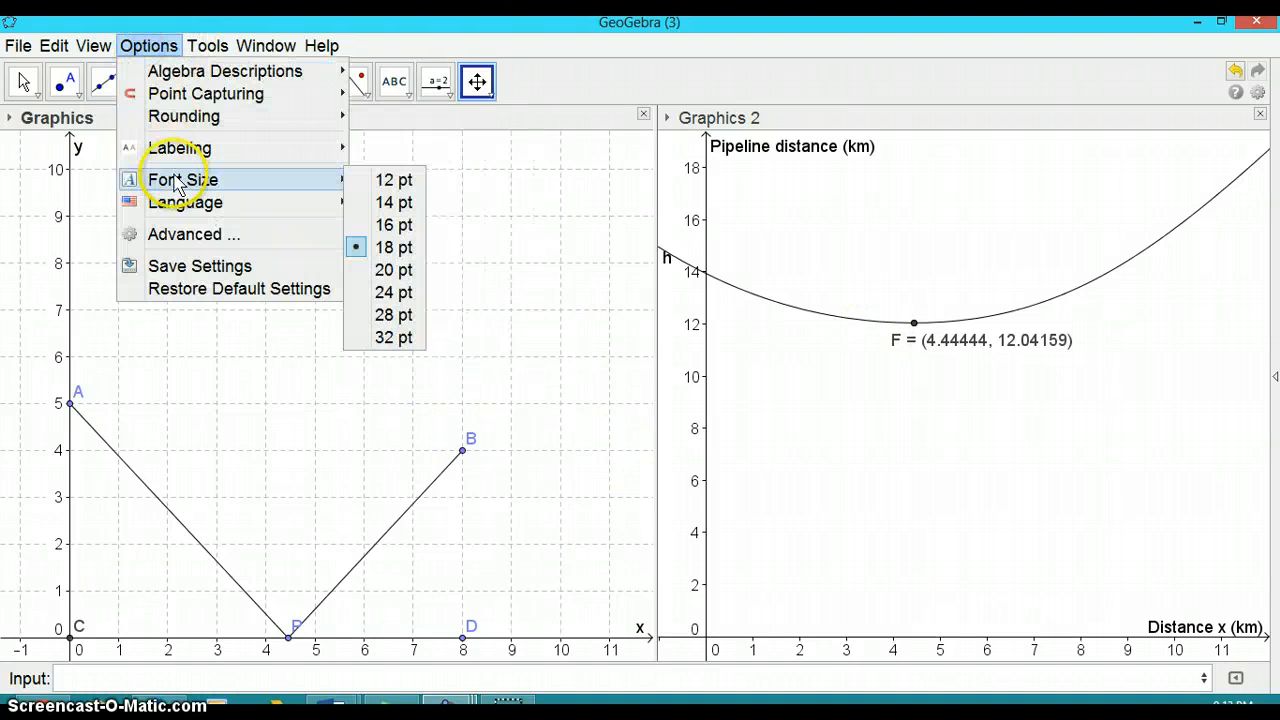
pyautogui.click(396, 270)
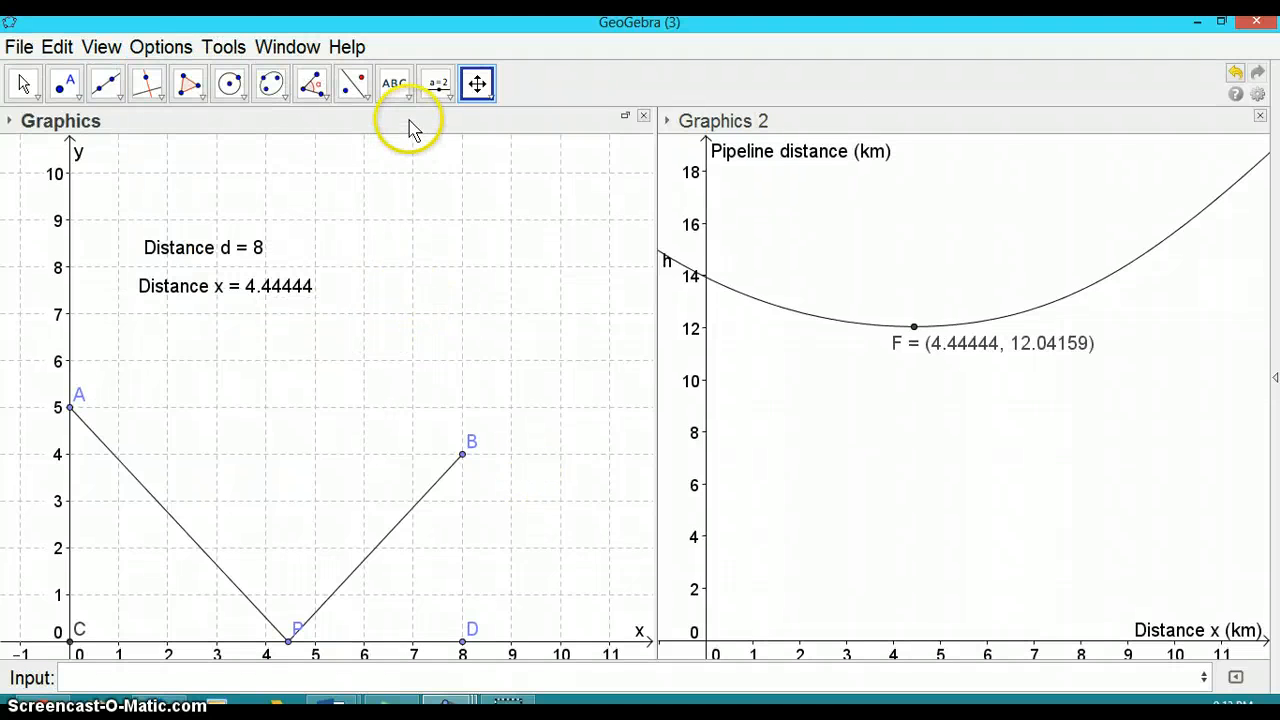
# Hide the label of function h on the Graphics 2 curve
pyautogui.moveTo(390, 386); pyautogui.dragTo(390, 368)
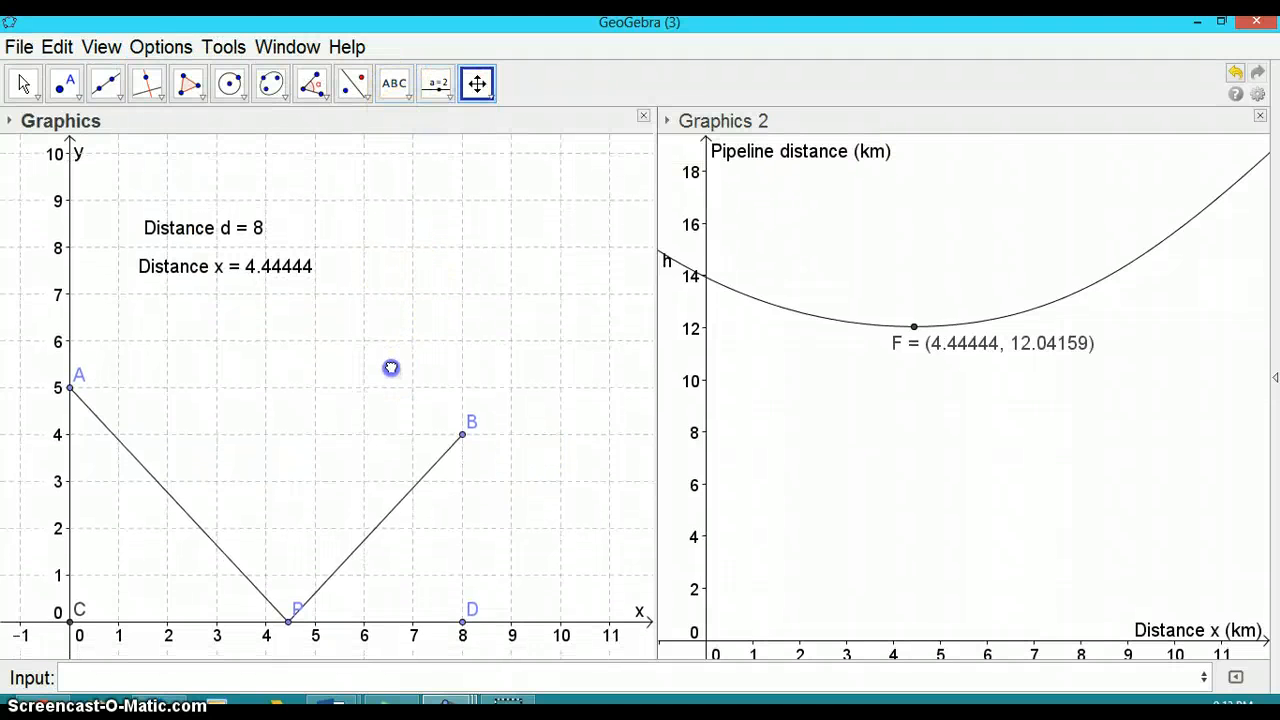
pyautogui.moveTo(937, 529); pyautogui.dragTo(935, 518)
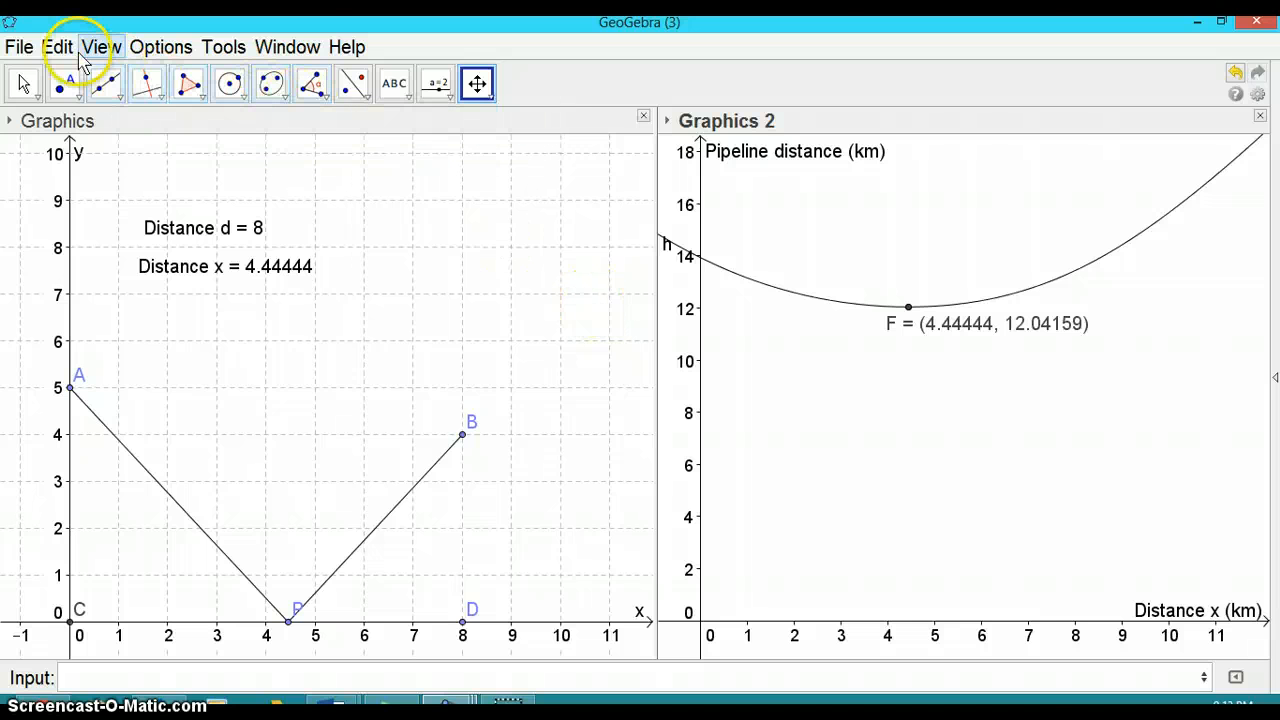
pyautogui.click(22, 86)
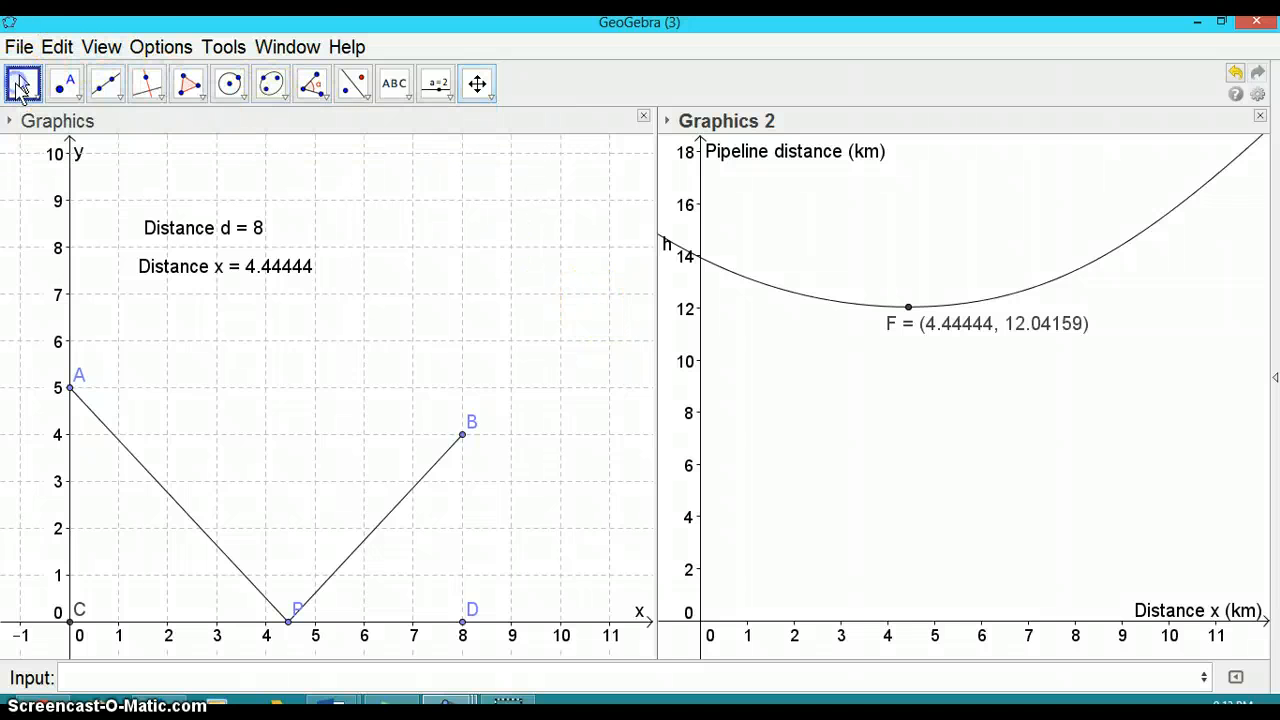
pyautogui.rightClick(668, 244)
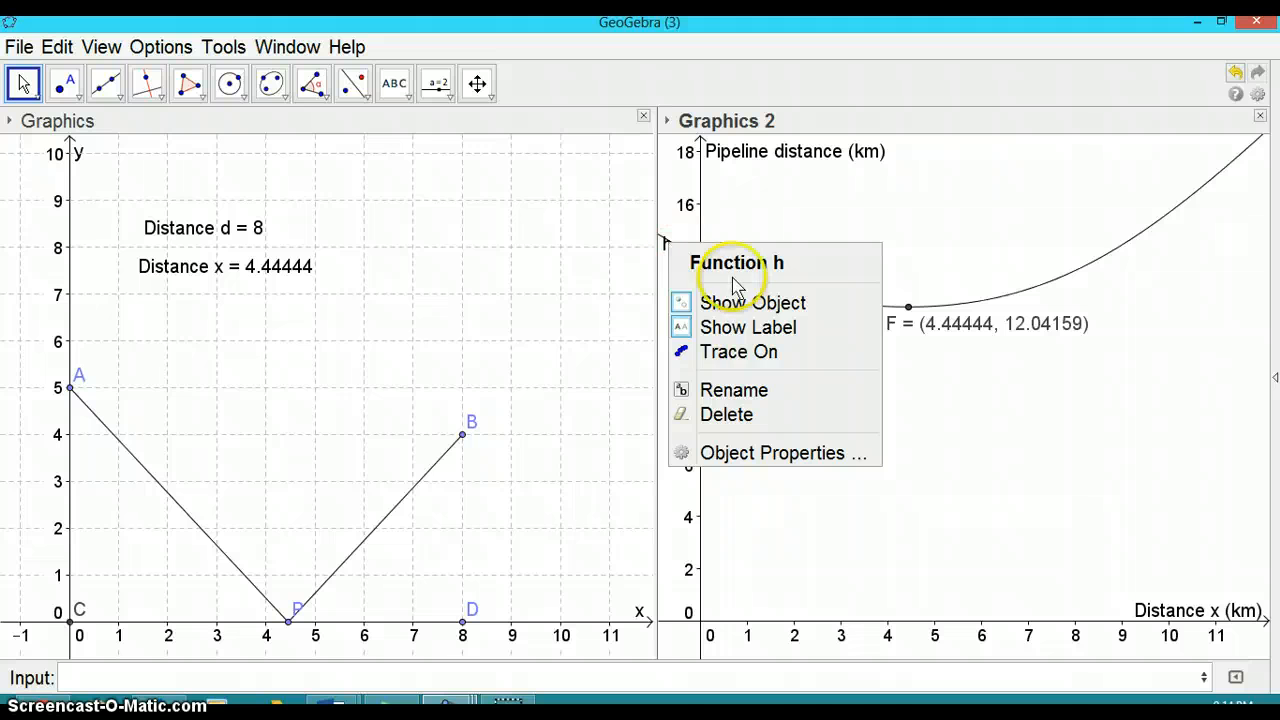
pyautogui.click(718, 330)
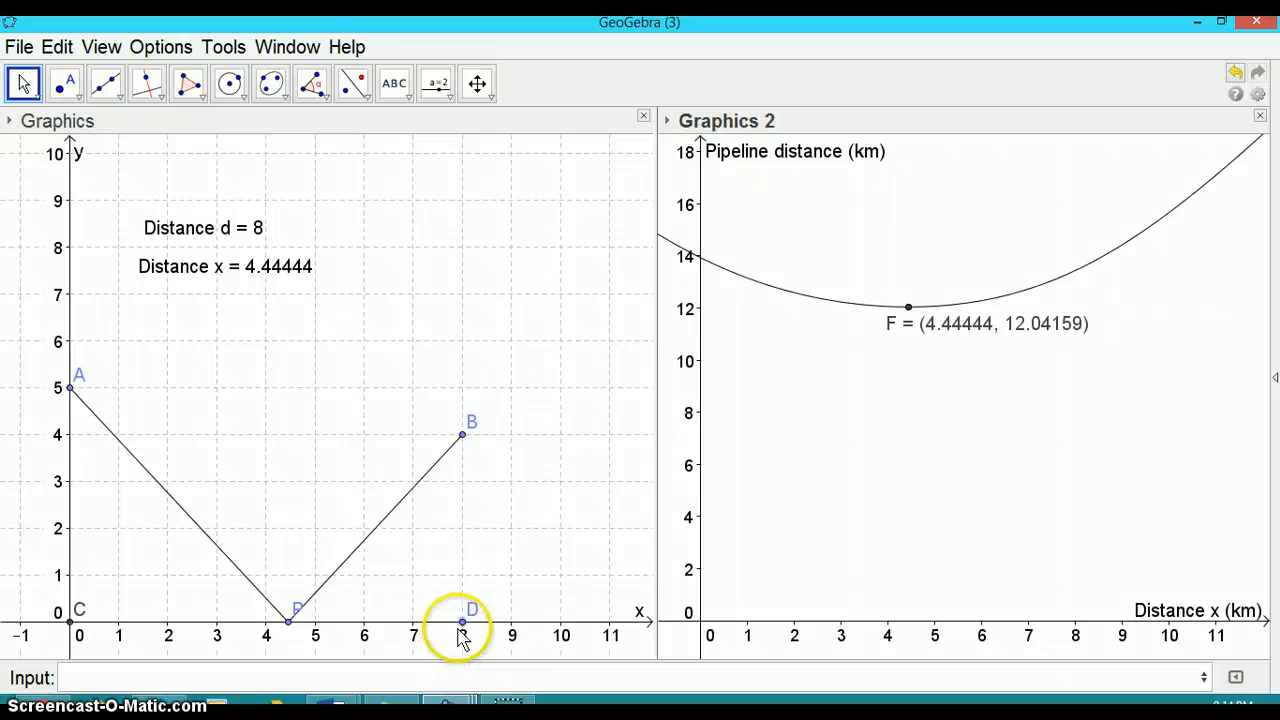
# Lower point B to (8, 3) and drag point P along the x-axis to x = 5
pyautogui.moveTo(464, 437); pyautogui.dragTo(467, 490)
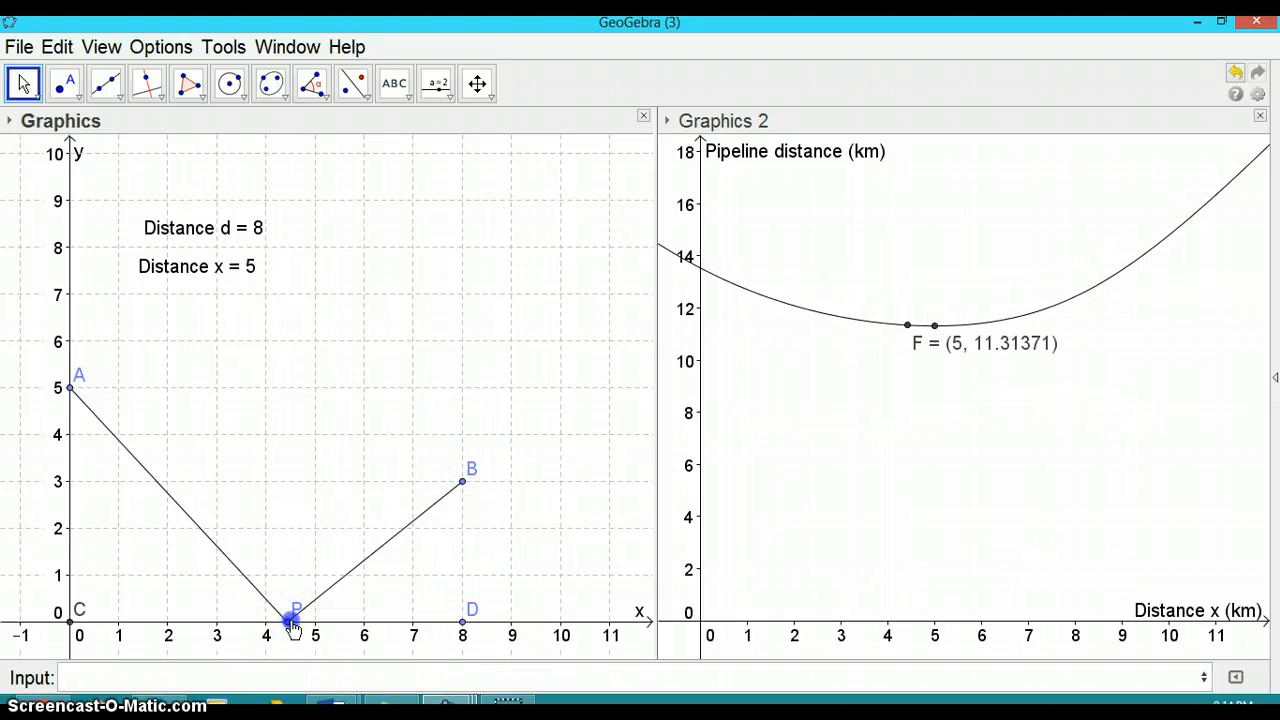
pyautogui.moveTo(292, 622)
pyautogui.mouseDown()
pyautogui.moveTo(312, 628)
pyautogui.moveTo(275, 638)
pyautogui.moveTo(314, 640)
pyautogui.mouseUp()
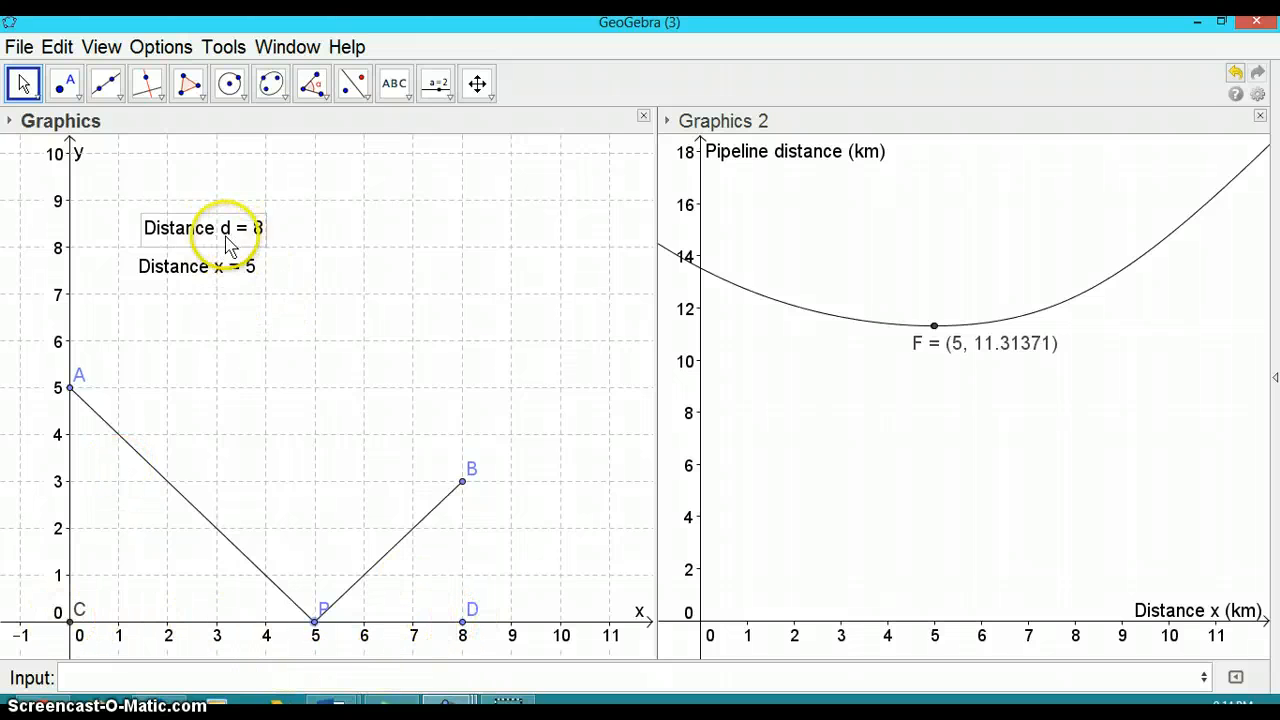
# Move point D along the x-axis to x = 9 and raise point A to (0, 6)
pyautogui.moveTo(462, 625); pyautogui.dragTo(511, 625)
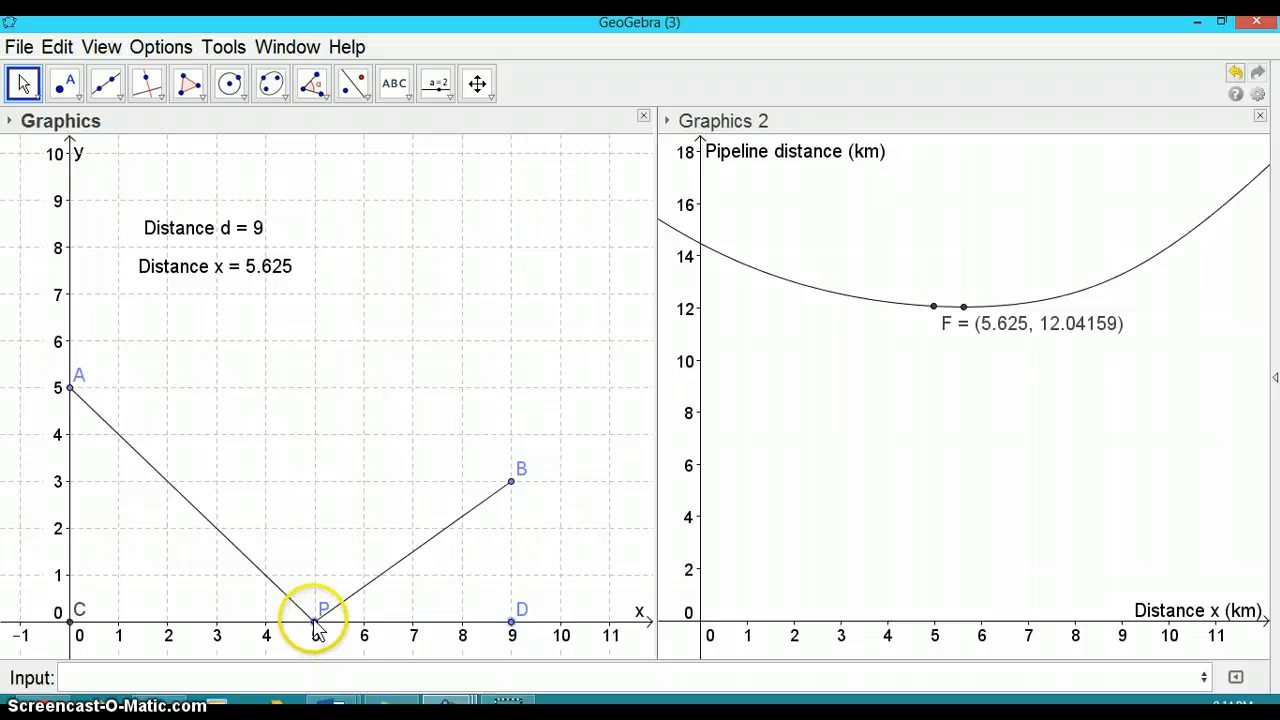
pyautogui.click(71, 389)
pyautogui.moveTo(71, 391); pyautogui.dragTo(66, 340)
pyautogui.click(566, 491)
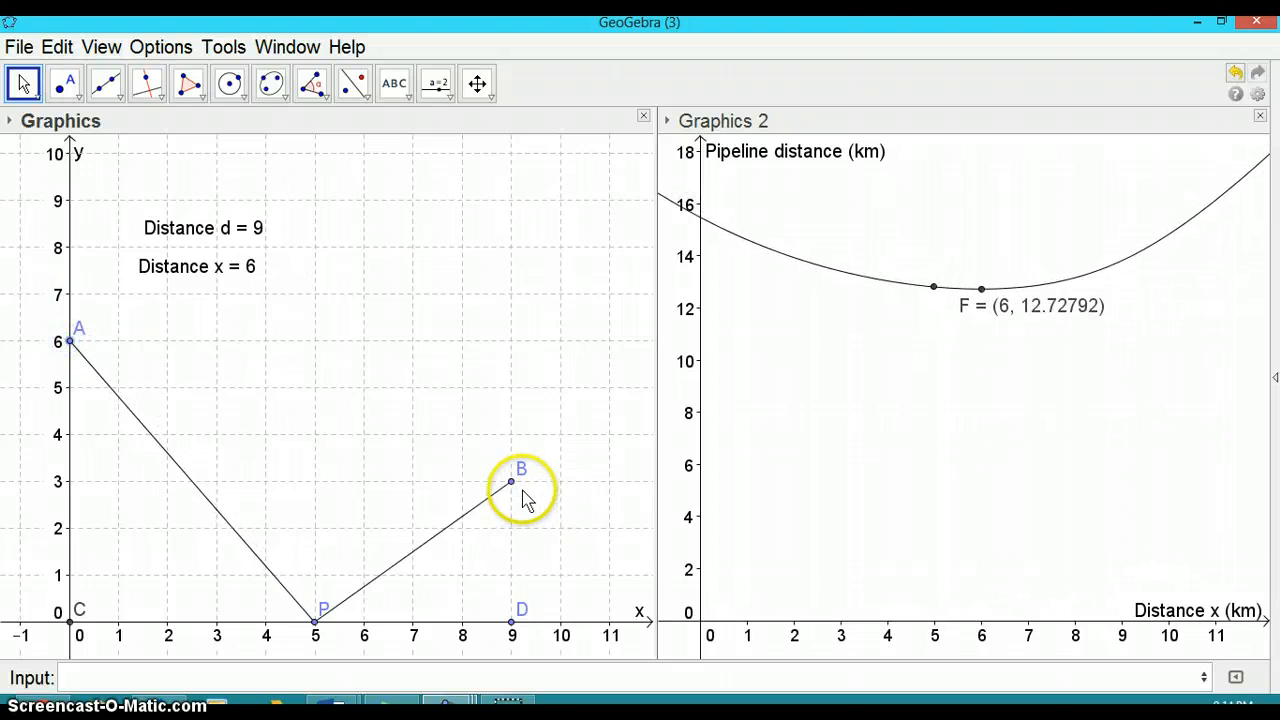
pyautogui.moveTo(512, 483)
pyautogui.mouseDown()
pyautogui.moveTo(511, 449)
pyautogui.moveTo(511, 480)
pyautogui.mouseUp()
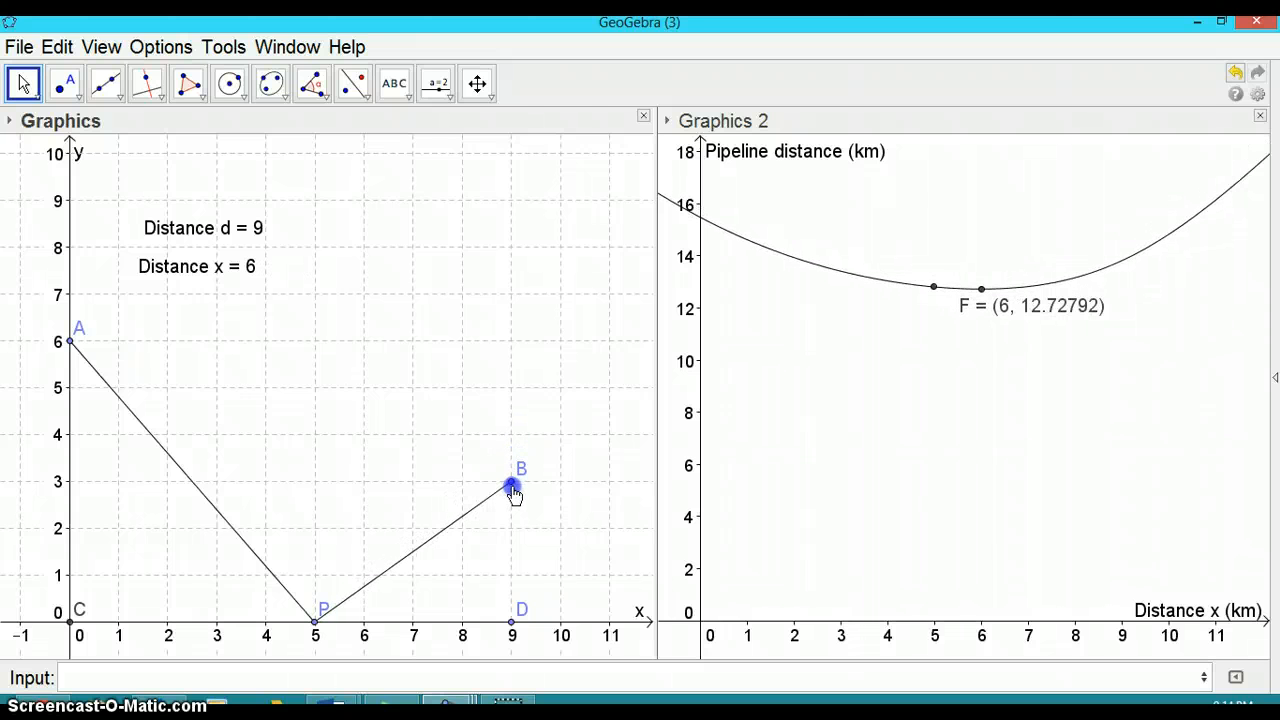